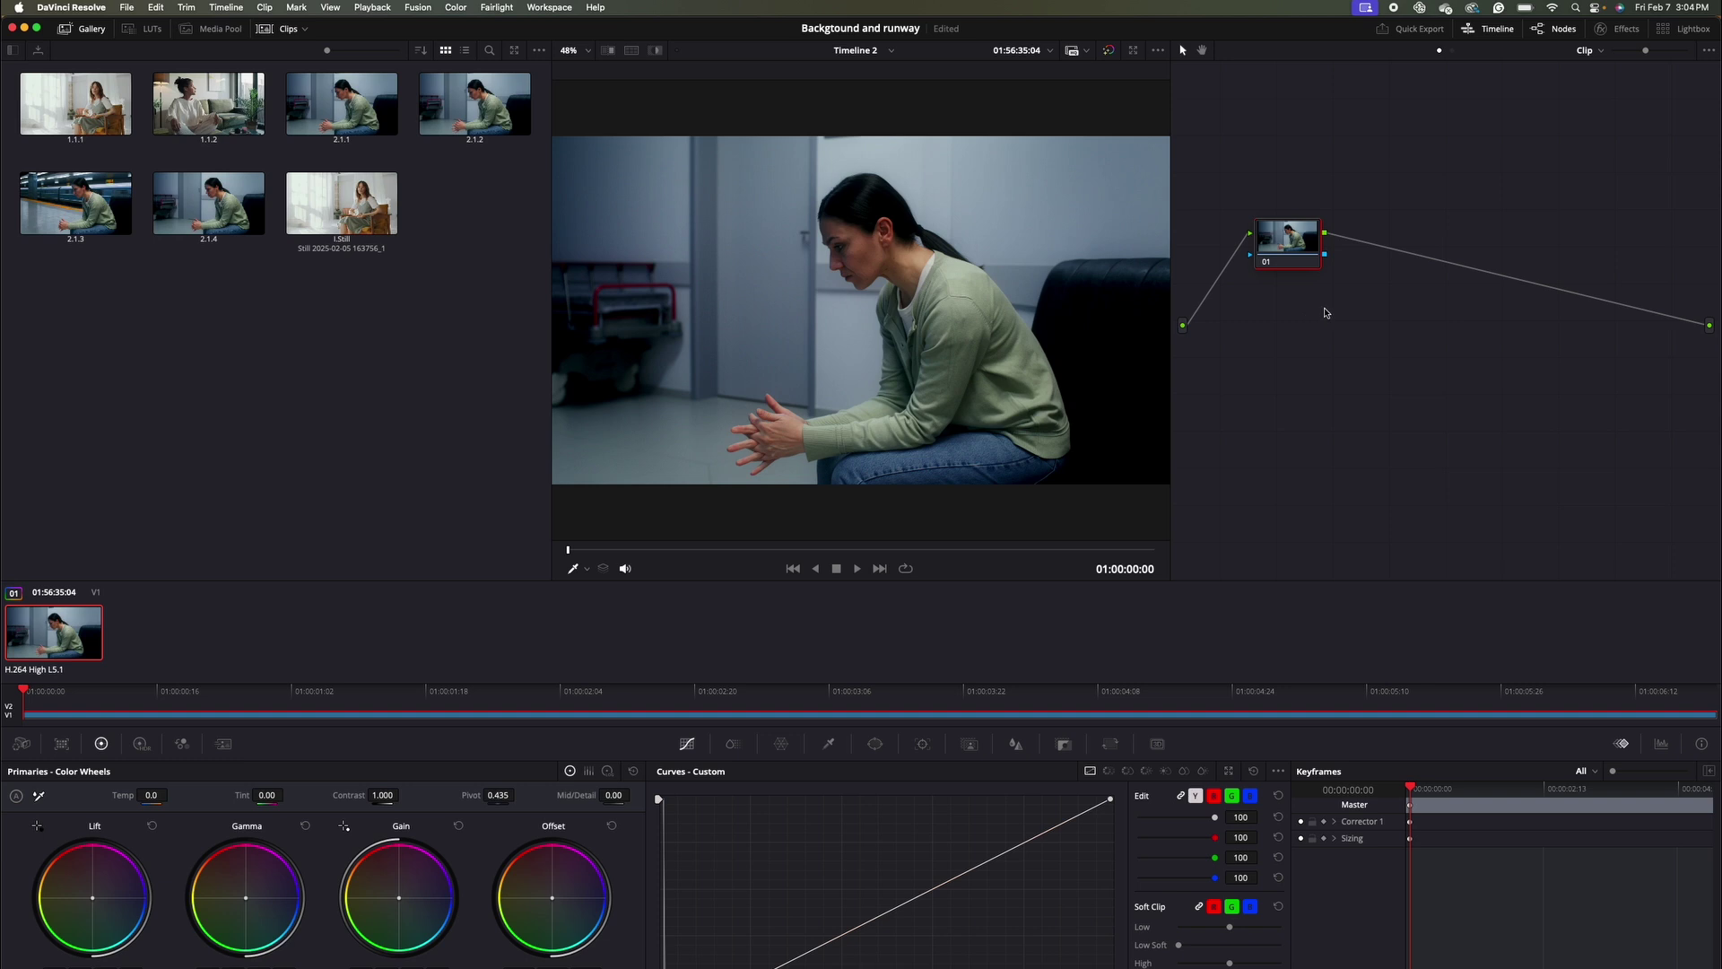
Add serial corrector node 02 after node 01 and position it to the right.
key(alt+s)
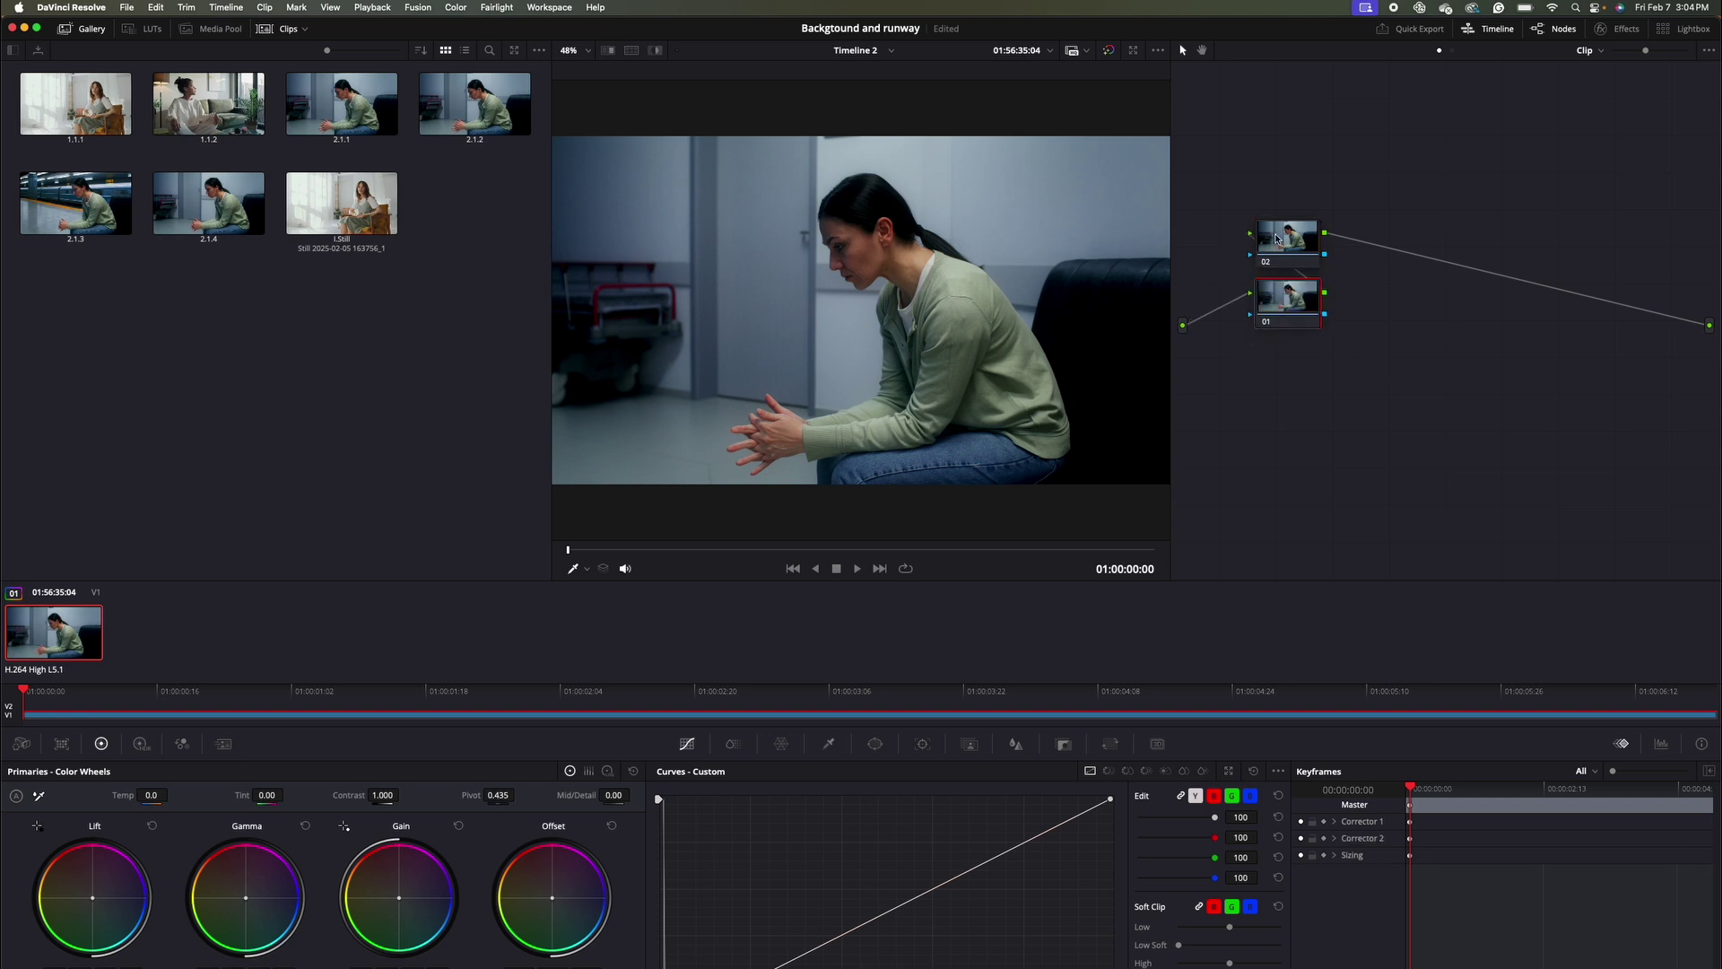
drag(1285, 240, 1423, 294)
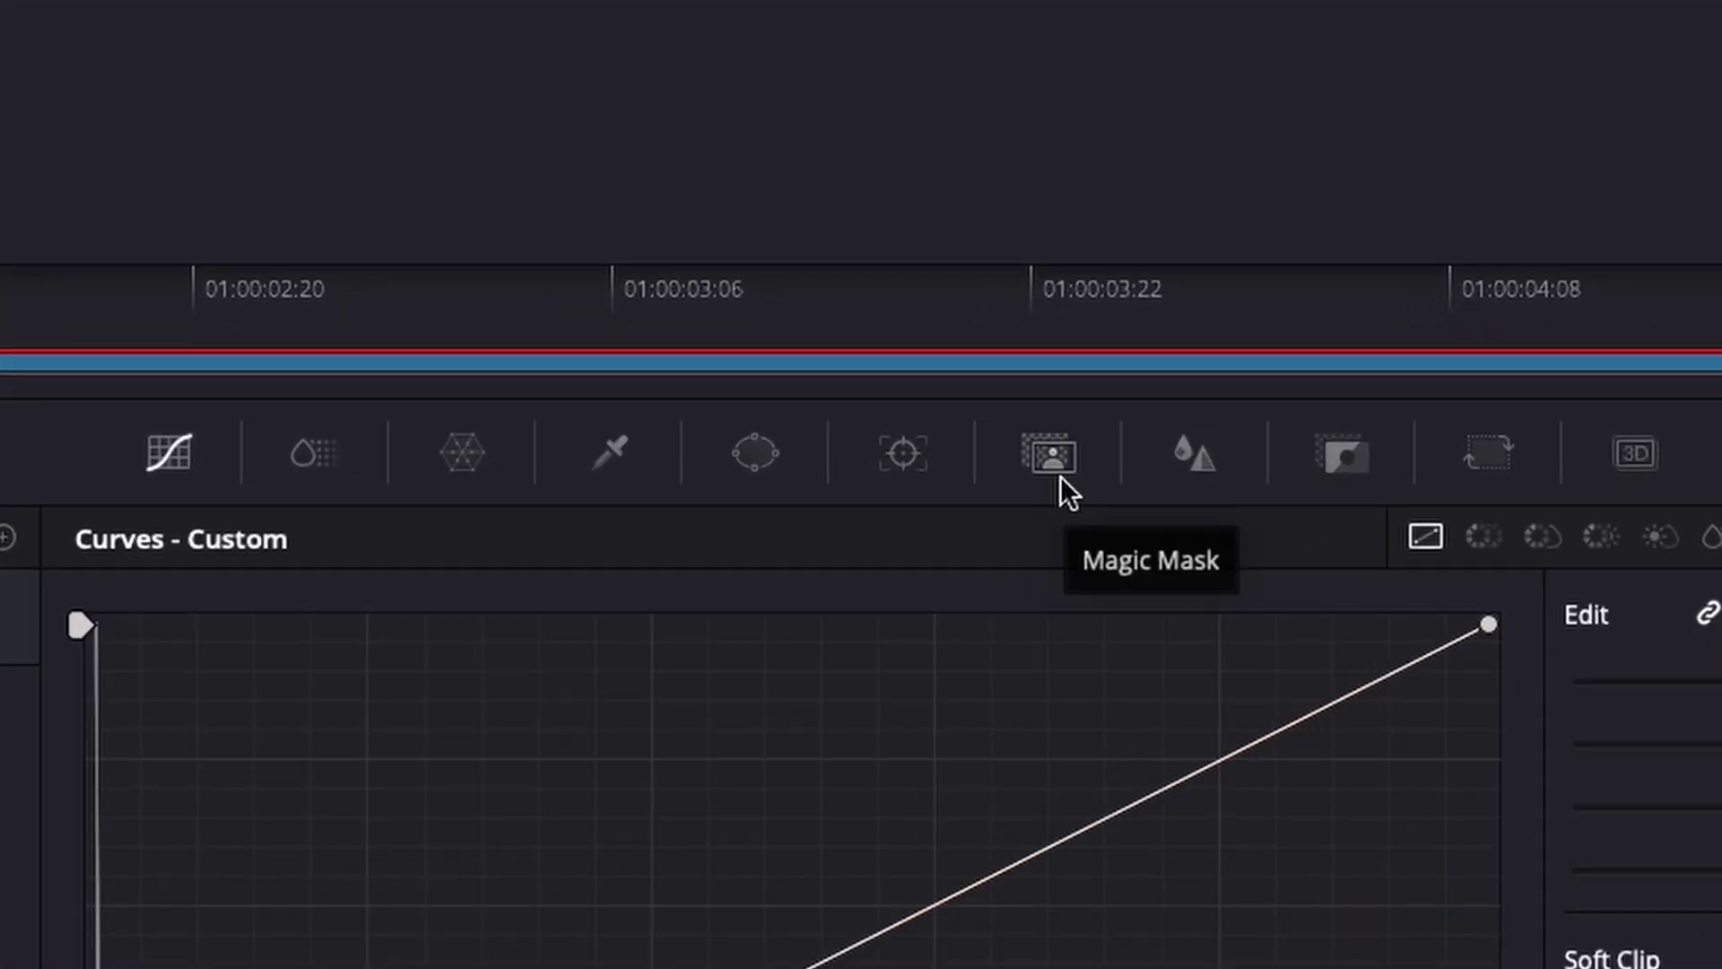
Set Magic Mask quality to Better and stroke over the seated woman and chair back.
click(1059, 475)
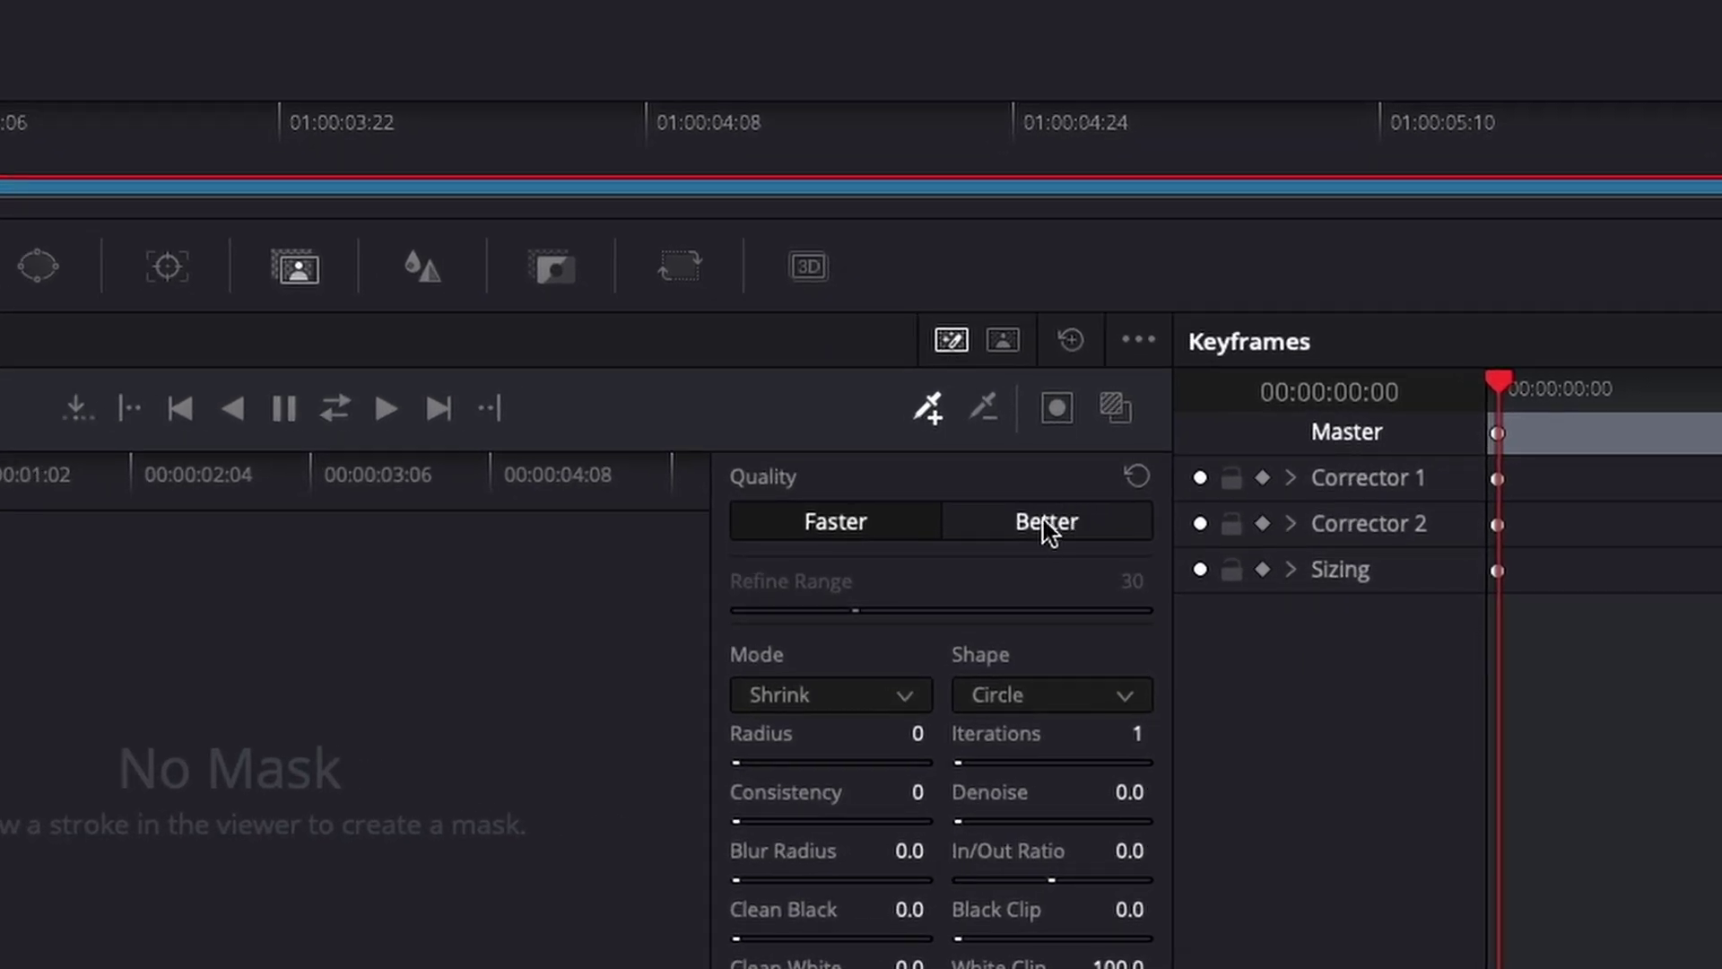
click(1047, 529)
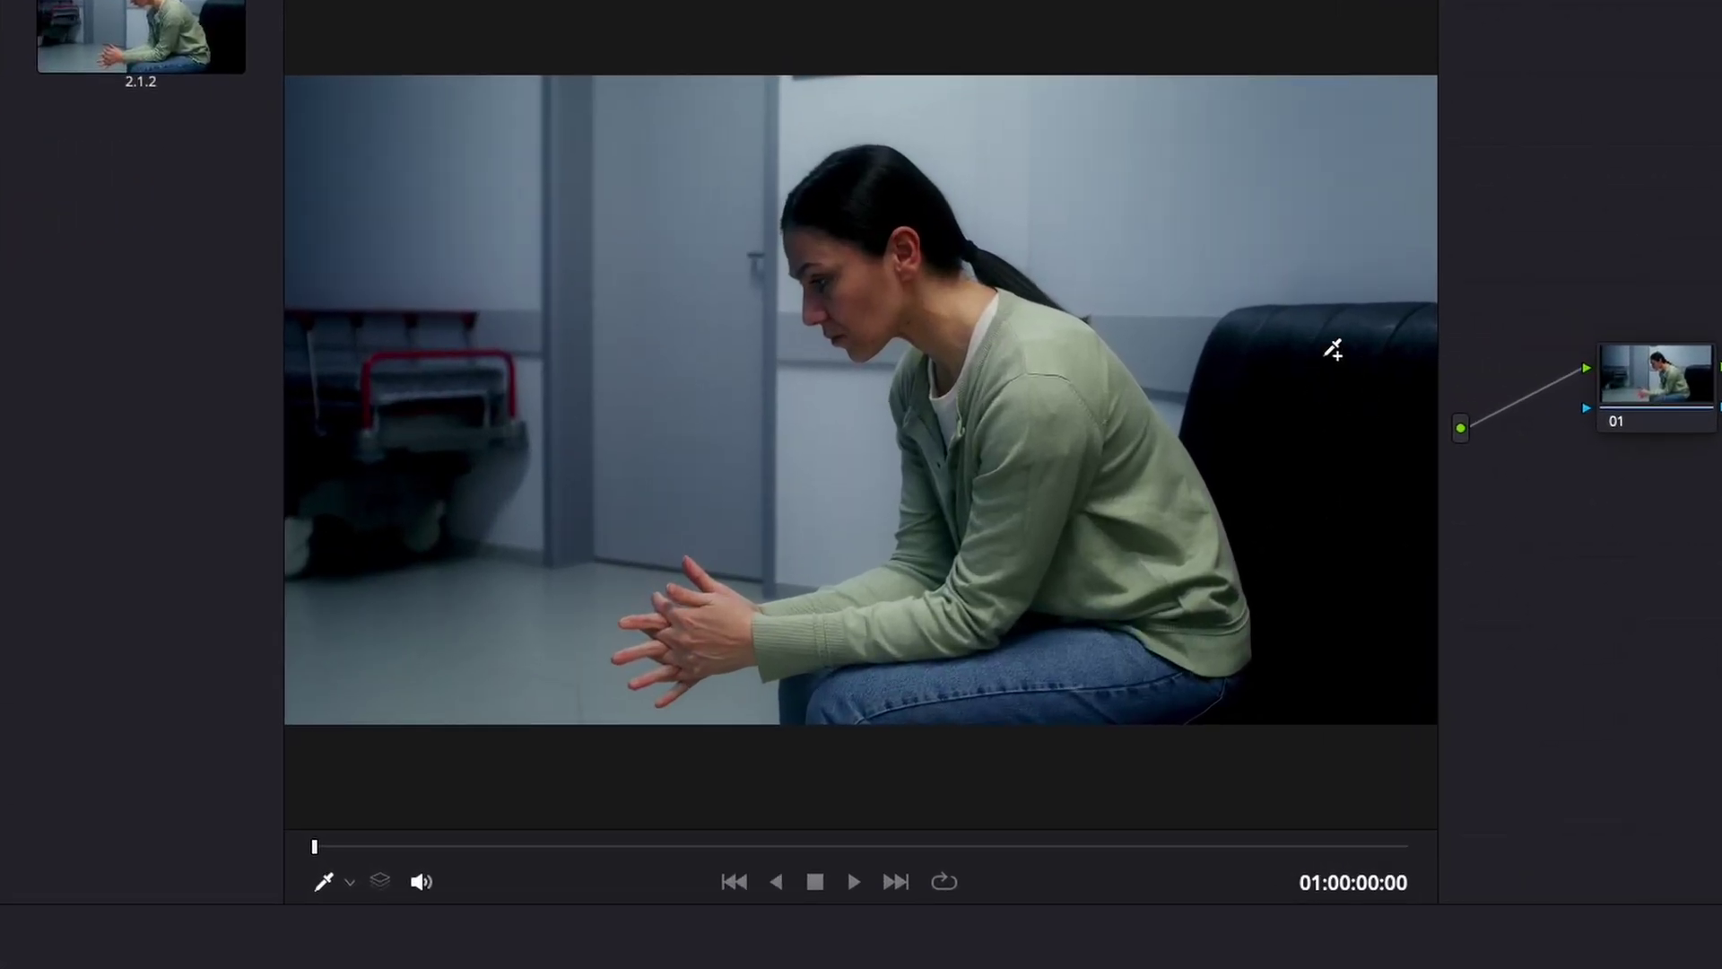
mouse_move(1426, 361)
mouse_down()
mouse_move(1201, 696)
mouse_move(887, 308)
mouse_move(902, 198)
mouse_move(935, 589)
mouse_move(697, 634)
mouse_move(1055, 642)
mouse_move(1370, 349)
mouse_move(1375, 661)
mouse_up()
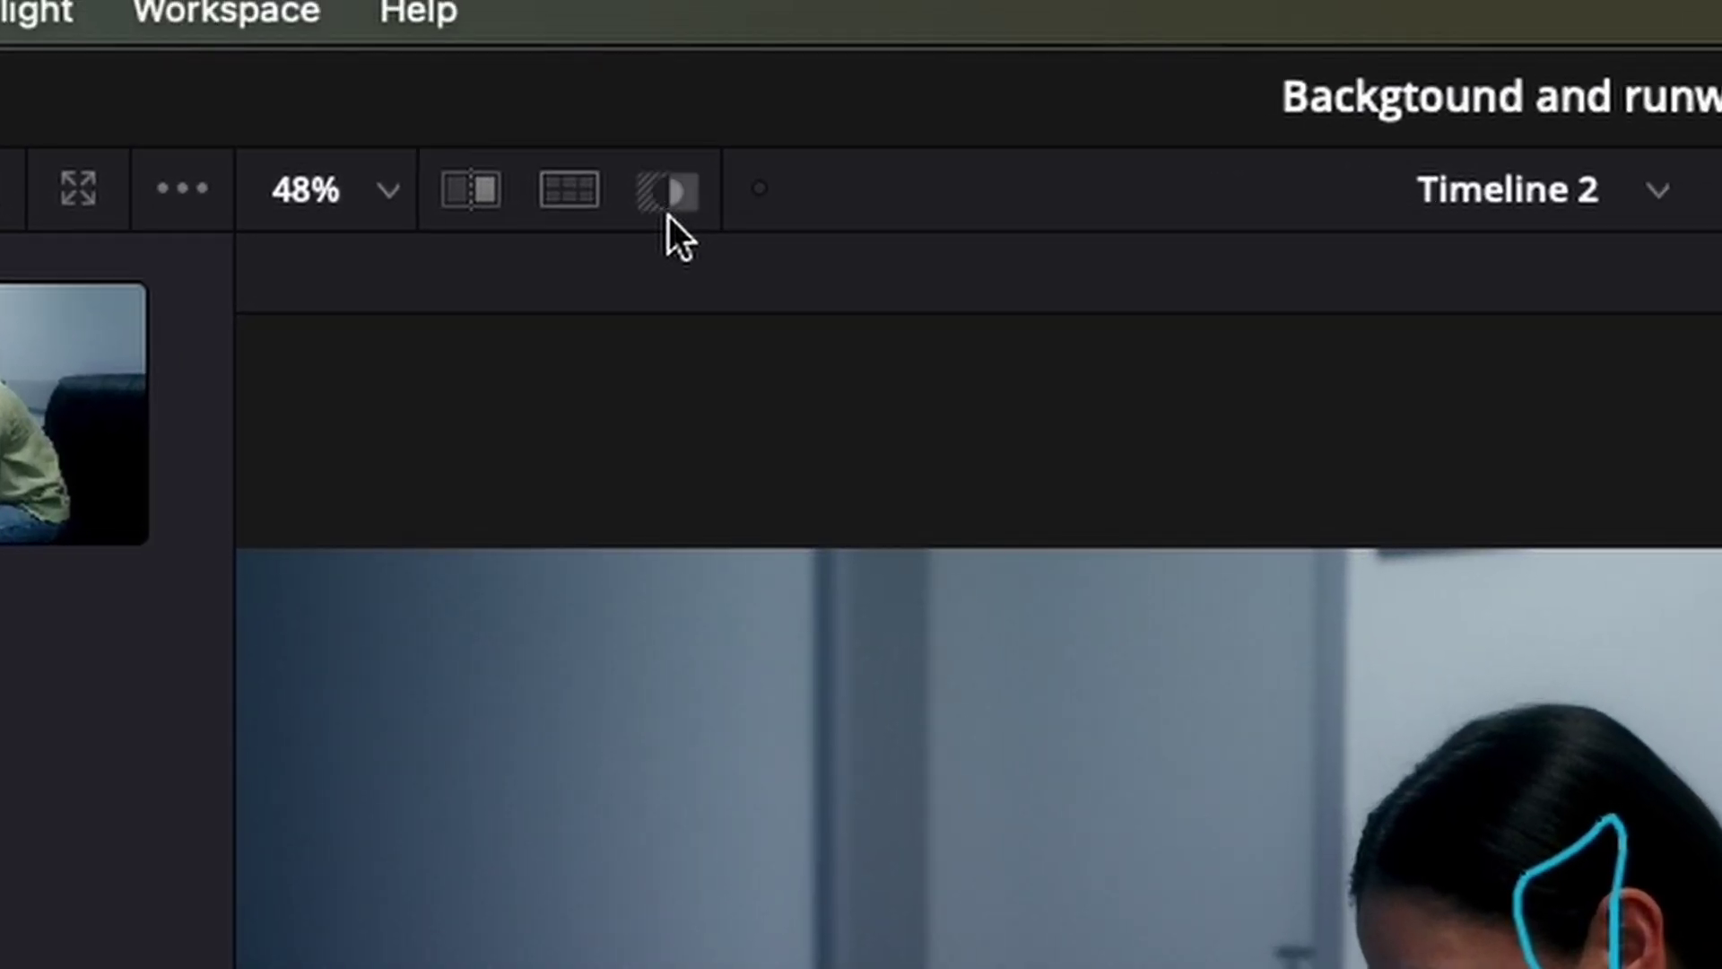
Grey out the background overlay, track the mask forward, and preview it full screen.
click(669, 216)
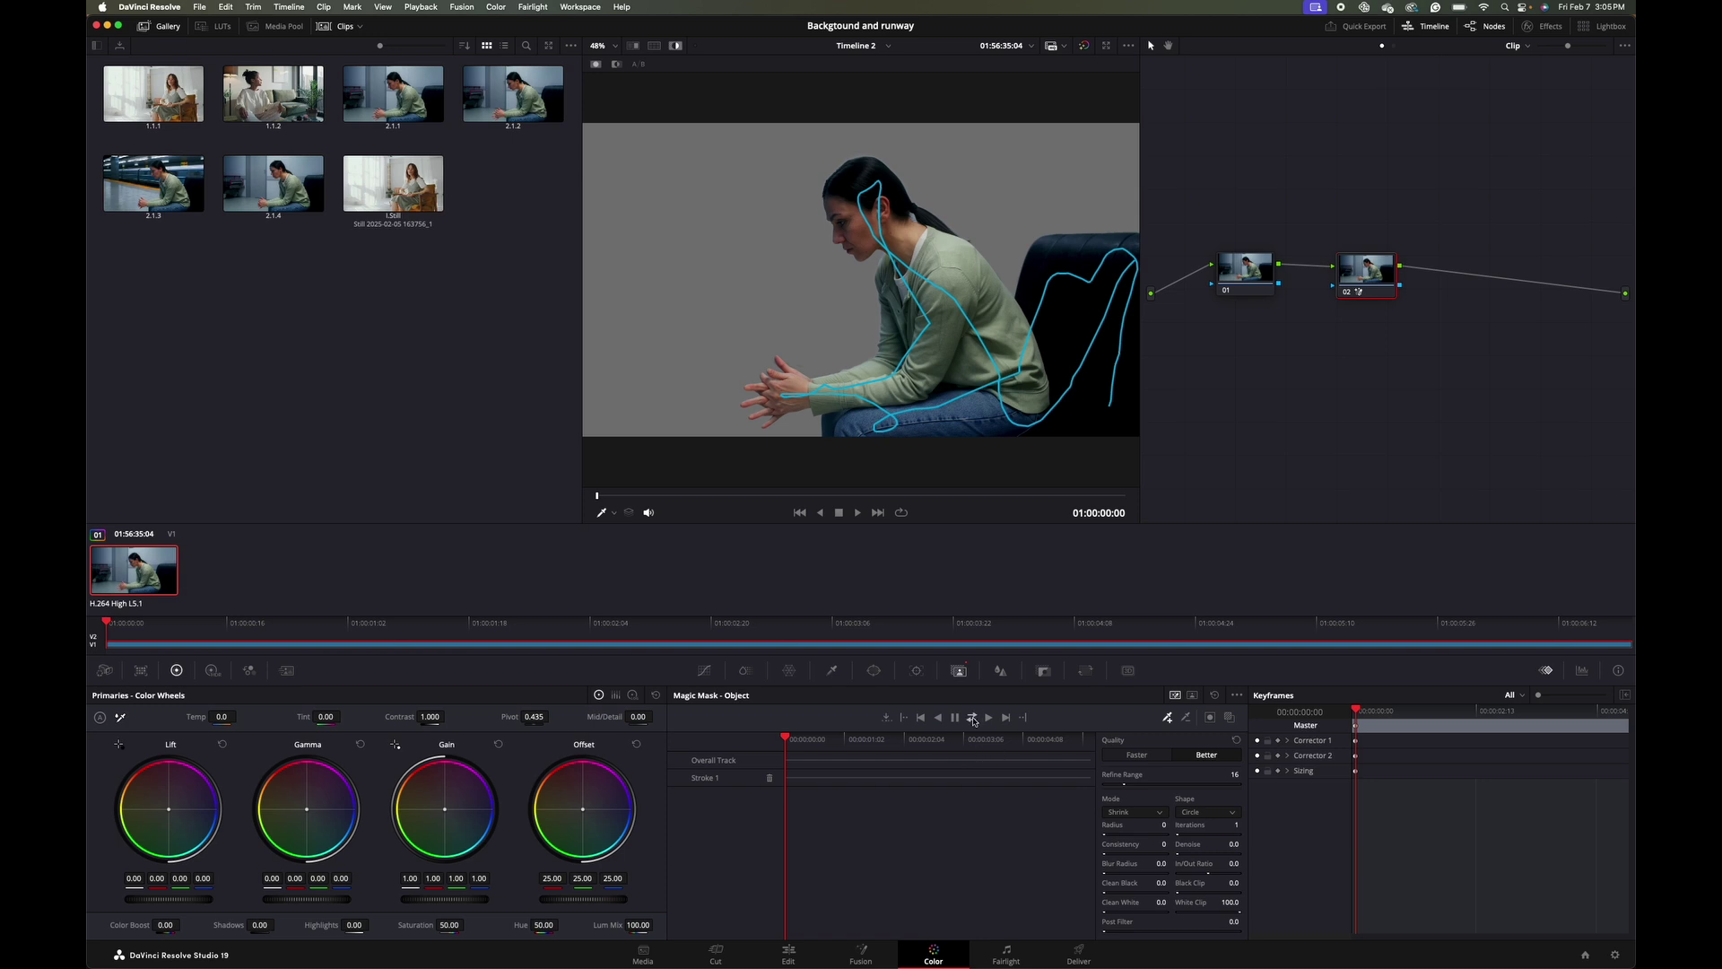
click(972, 717)
key(super+f)
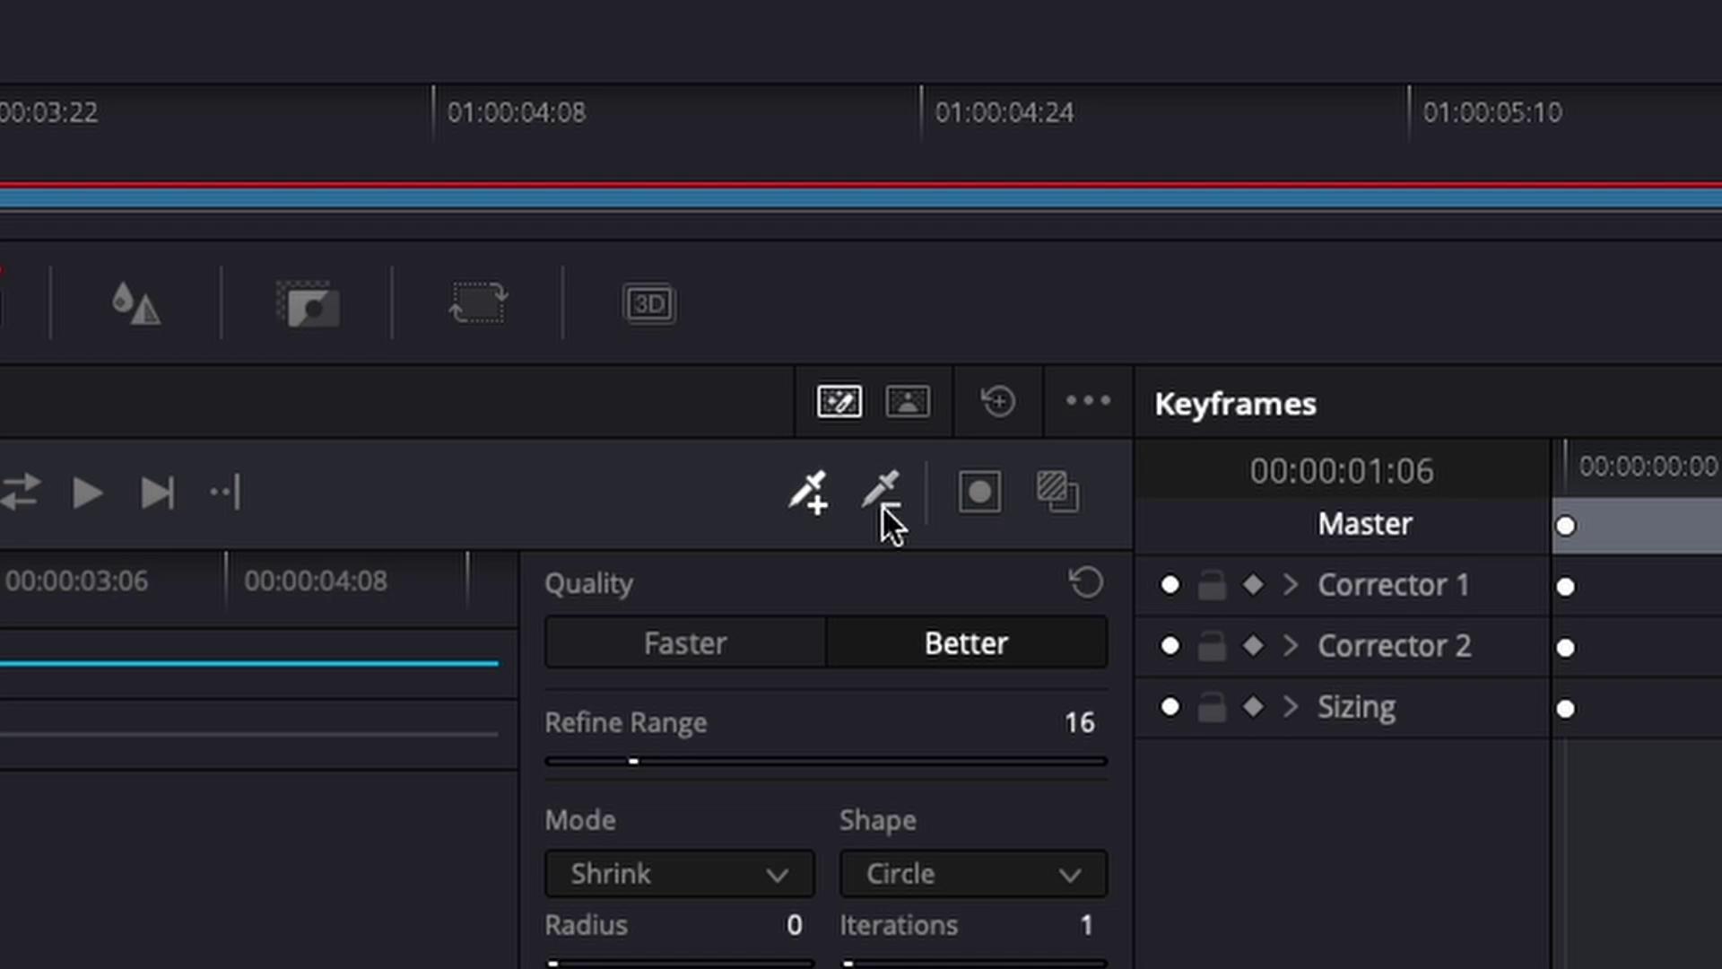
click(1185, 720)
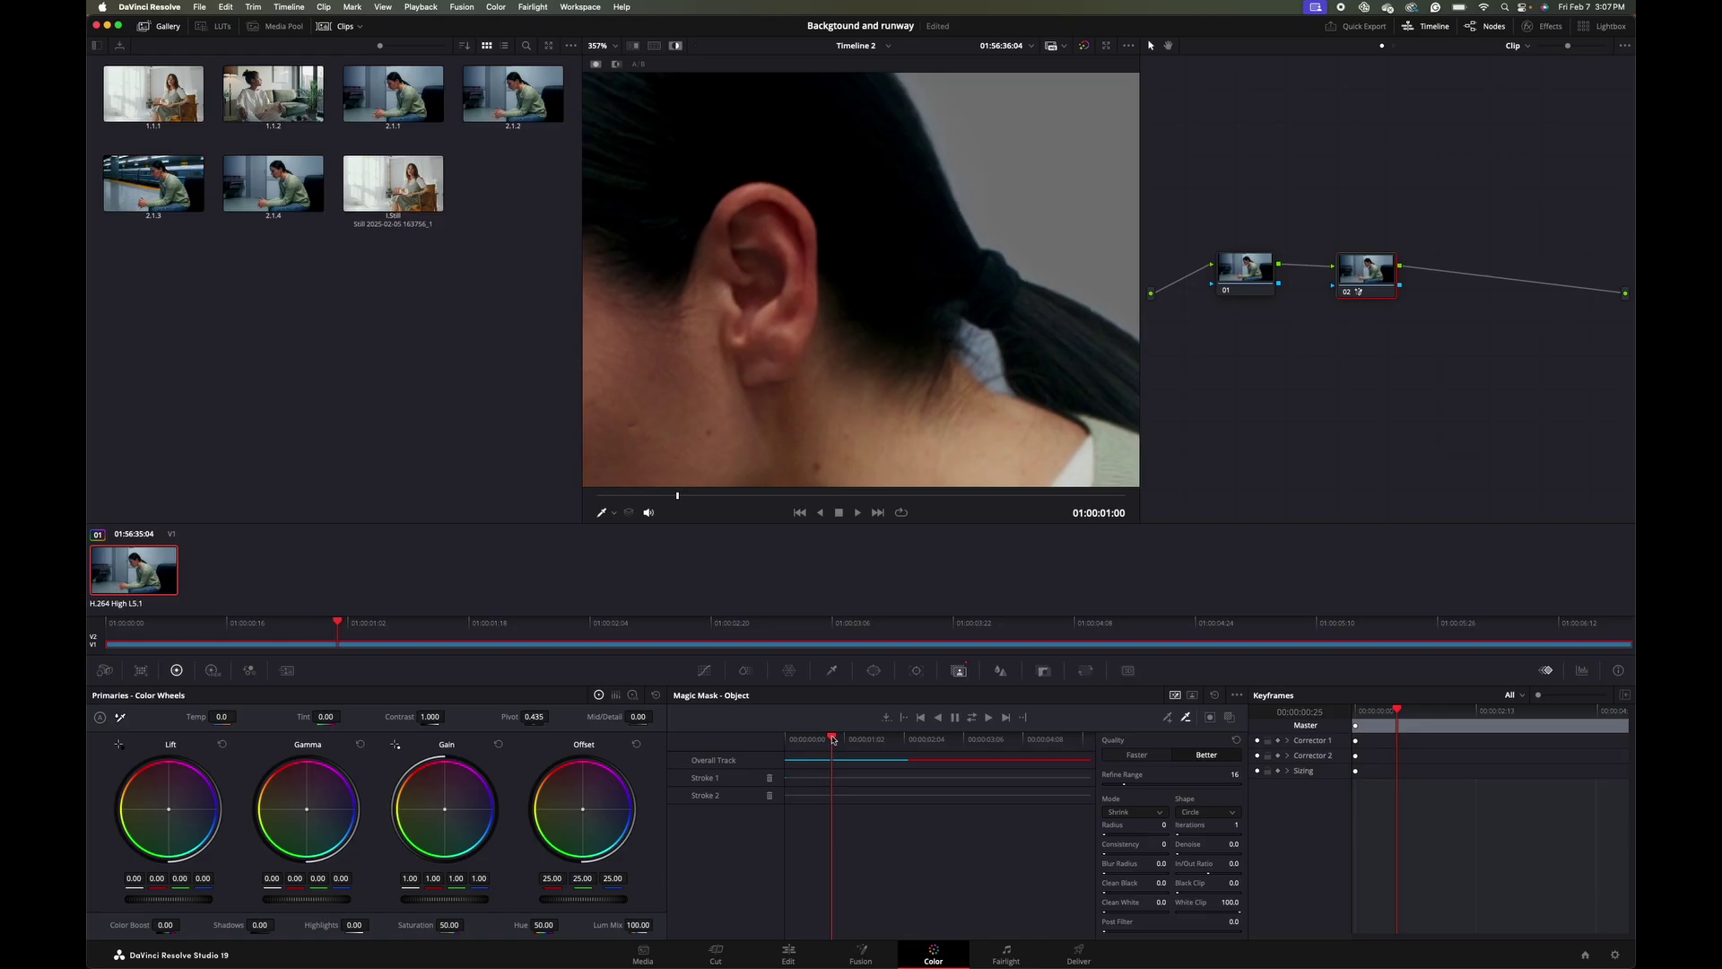
Subtract the neck gap from the mask on the first frame and retrack it.
drag(832, 738, 786, 738)
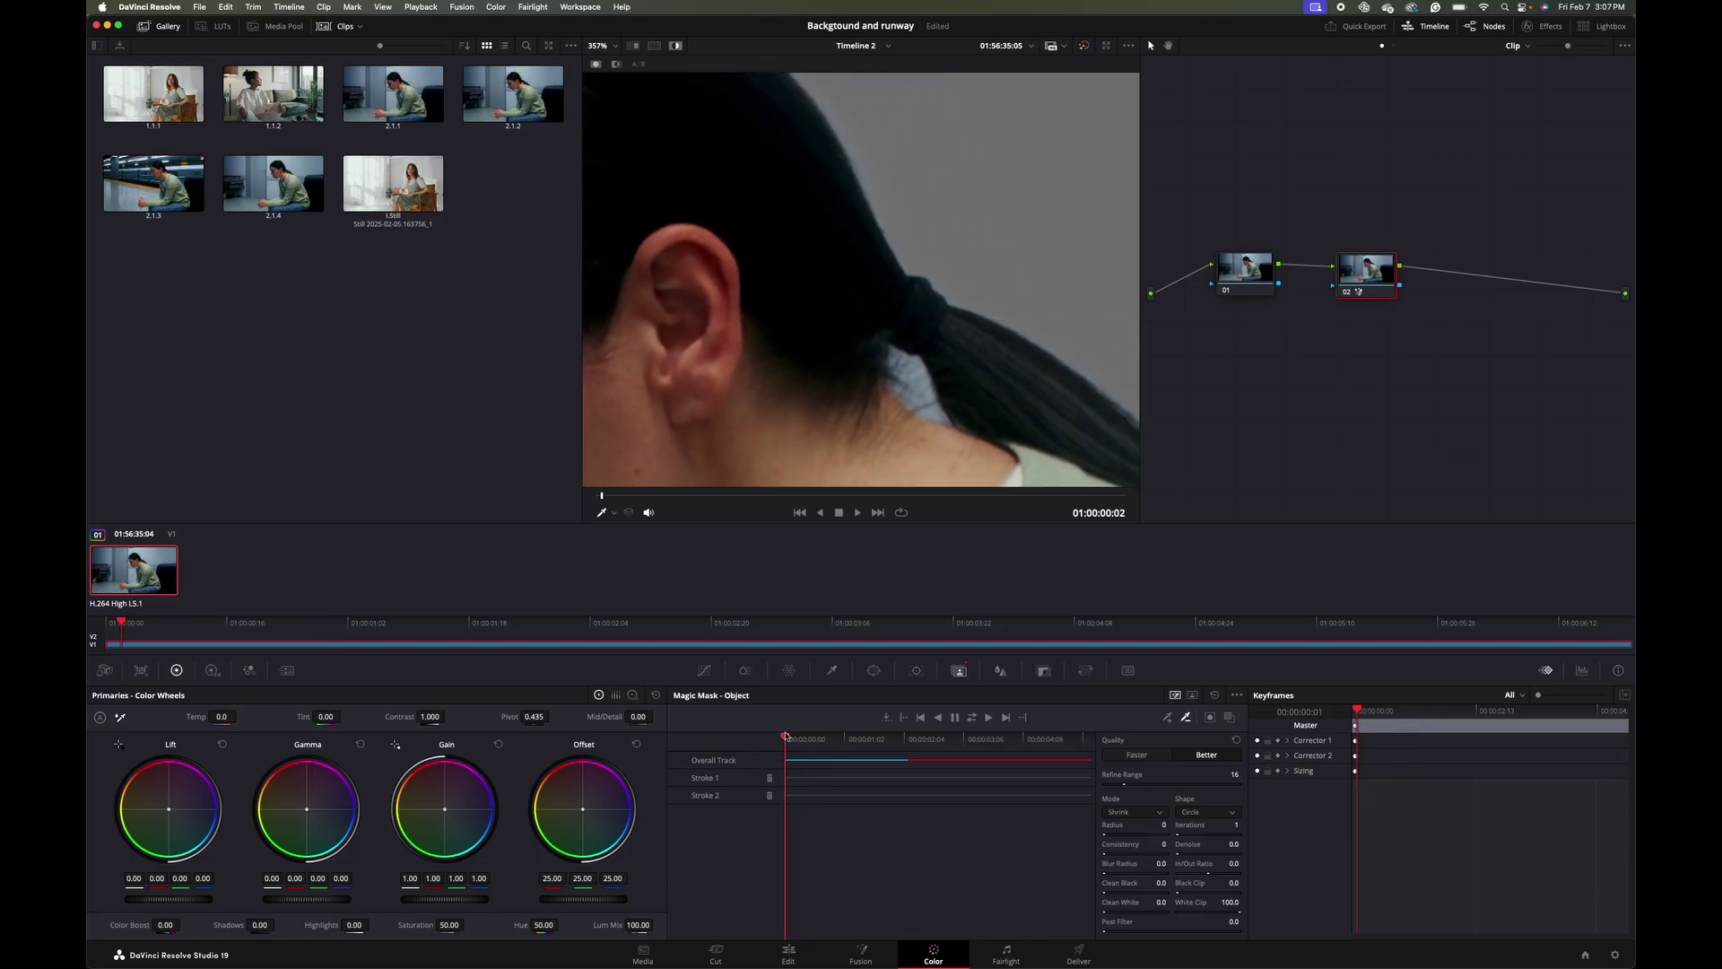
drag(897, 361, 928, 407)
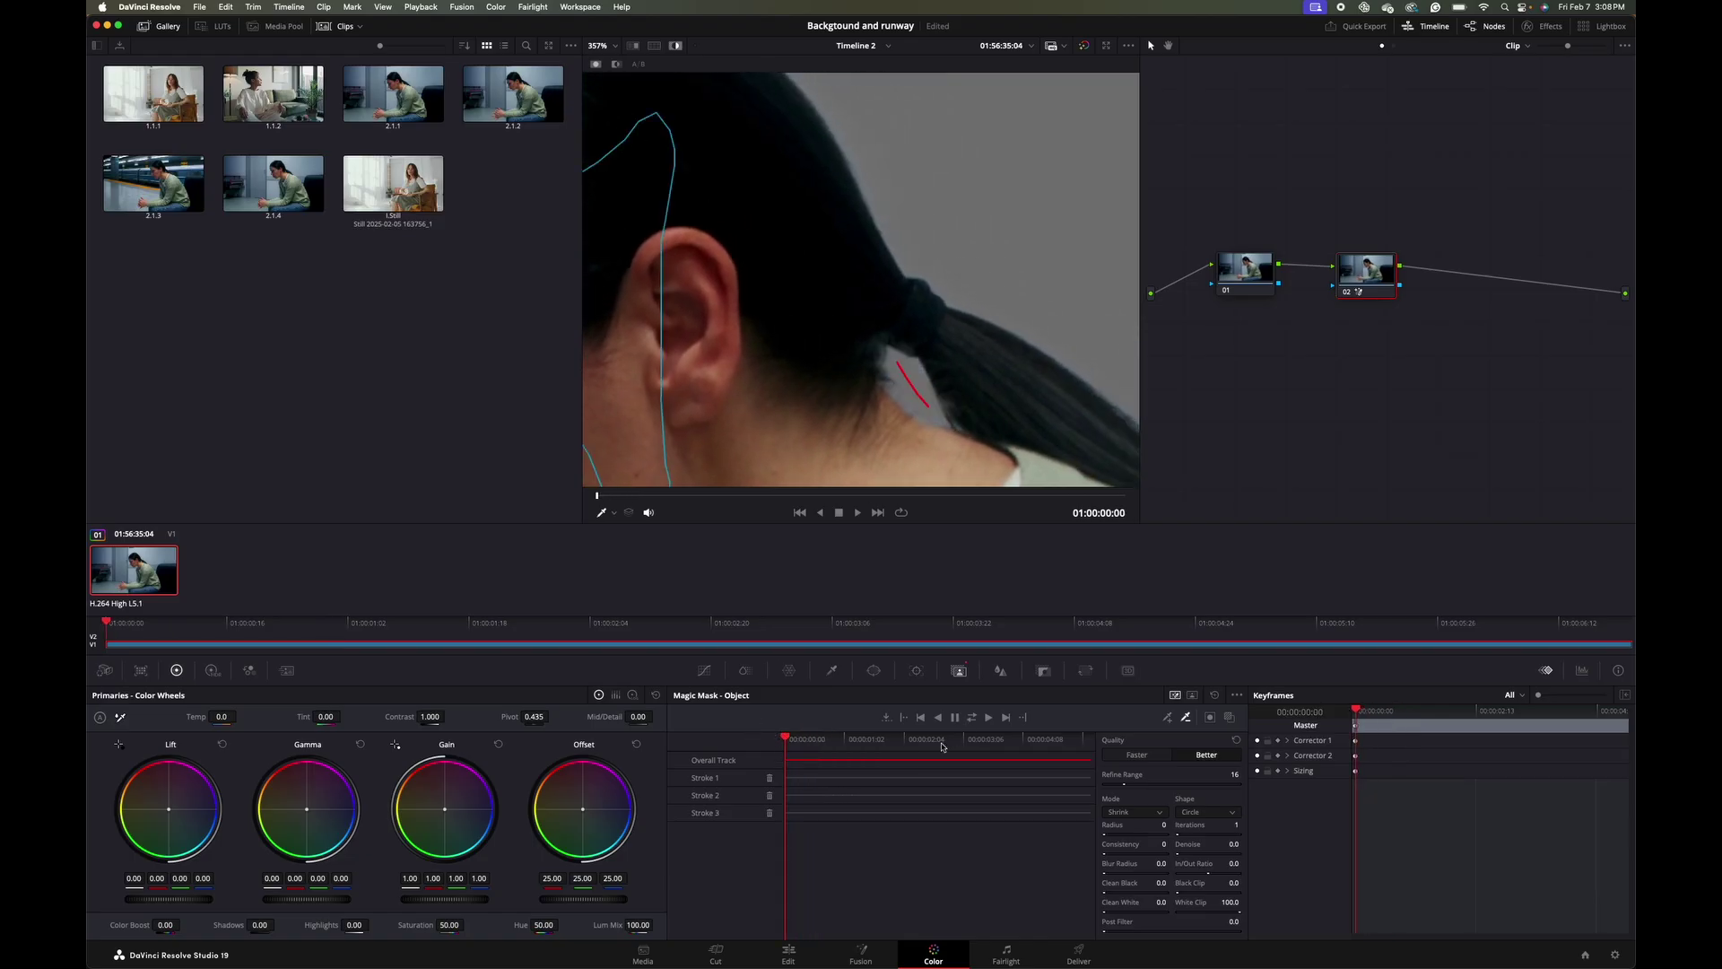
click(989, 718)
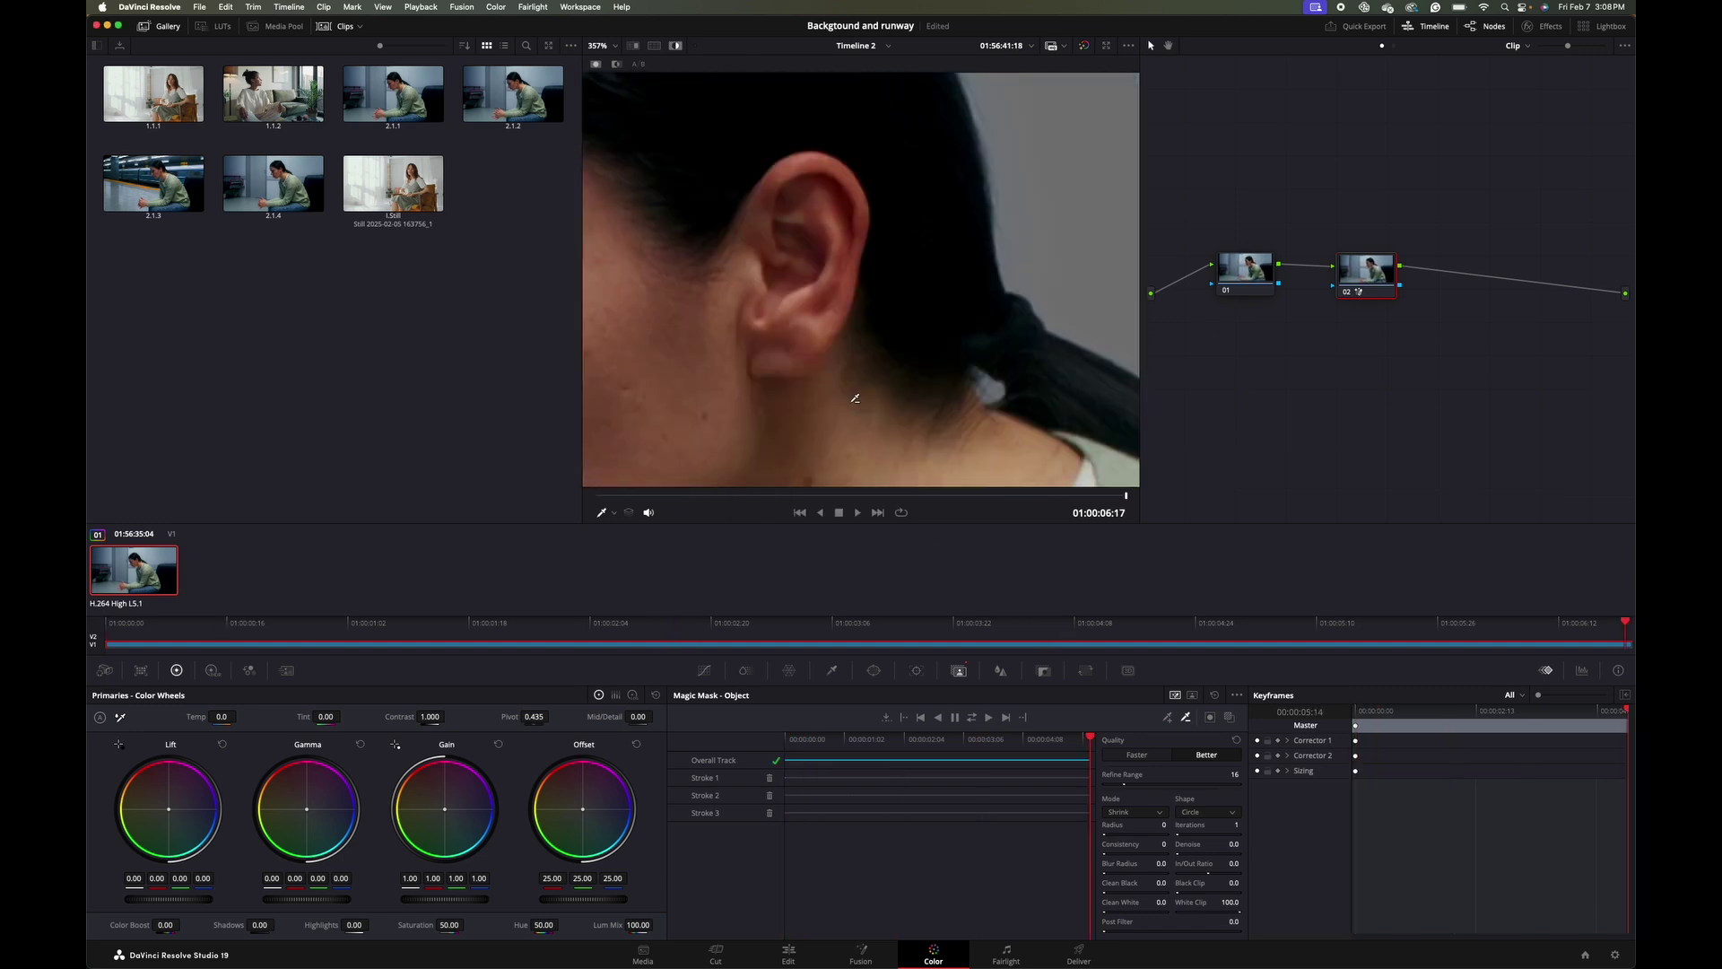
Grab a still of the unmasked first frame from node 01 into the Gallery.
scroll(855, 398, down, 10)
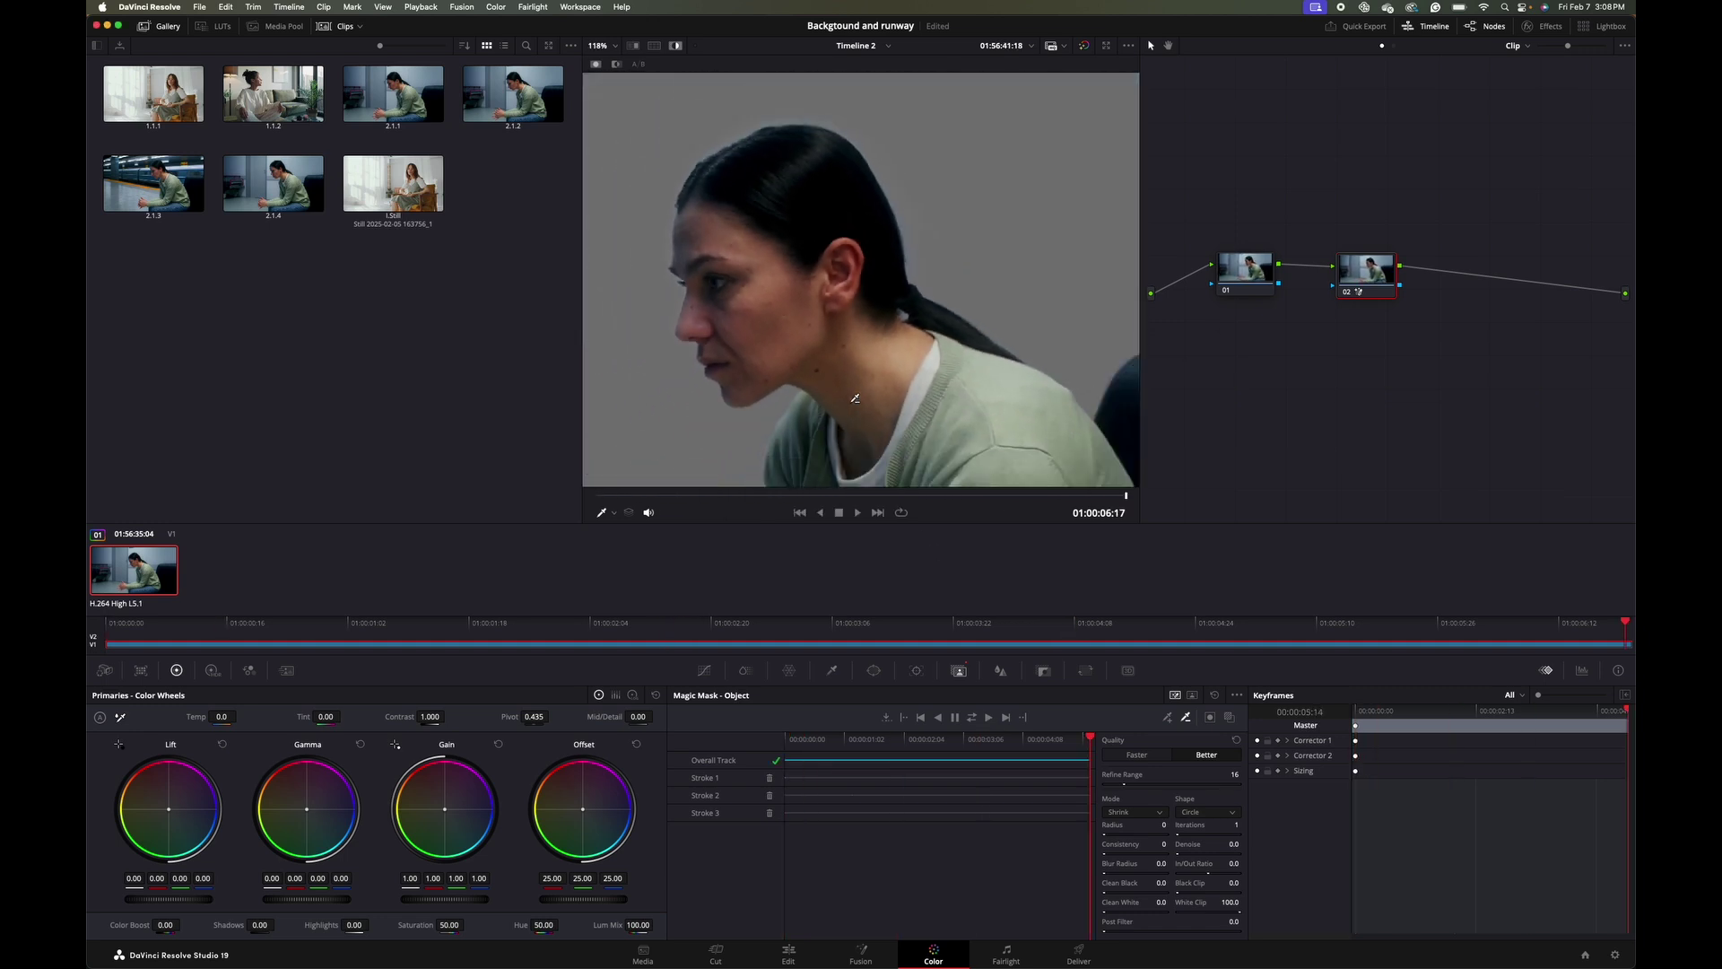
scroll(854, 399, down, 8)
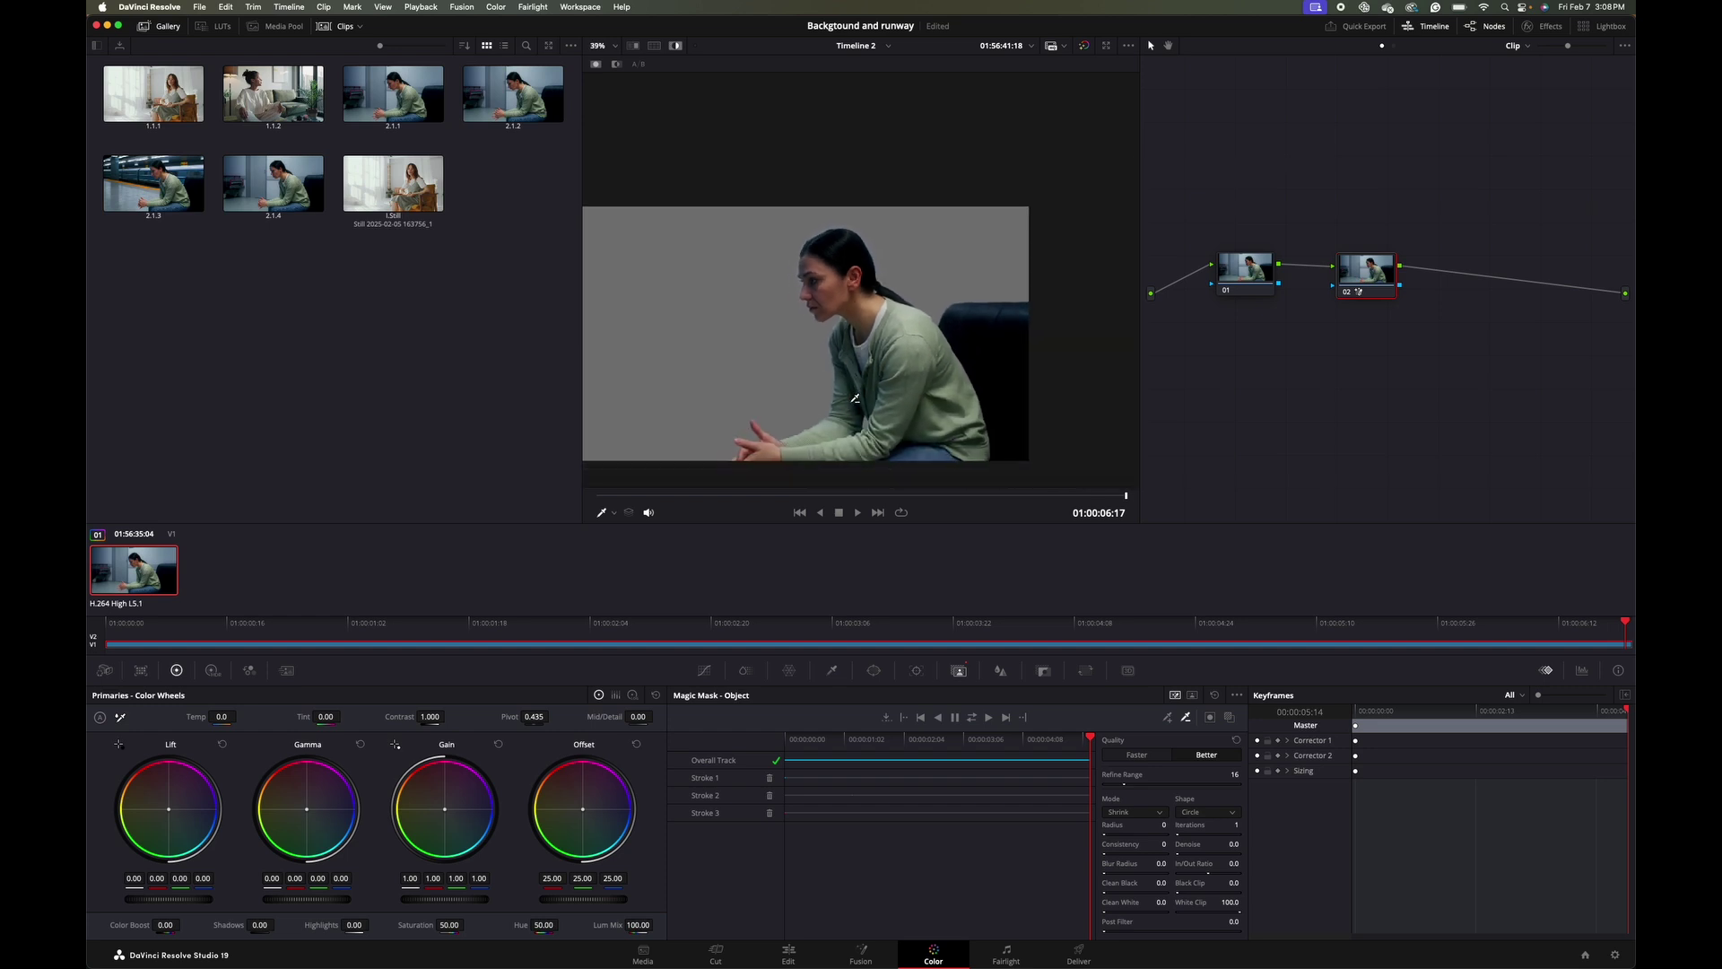
drag(825, 779, 785, 779)
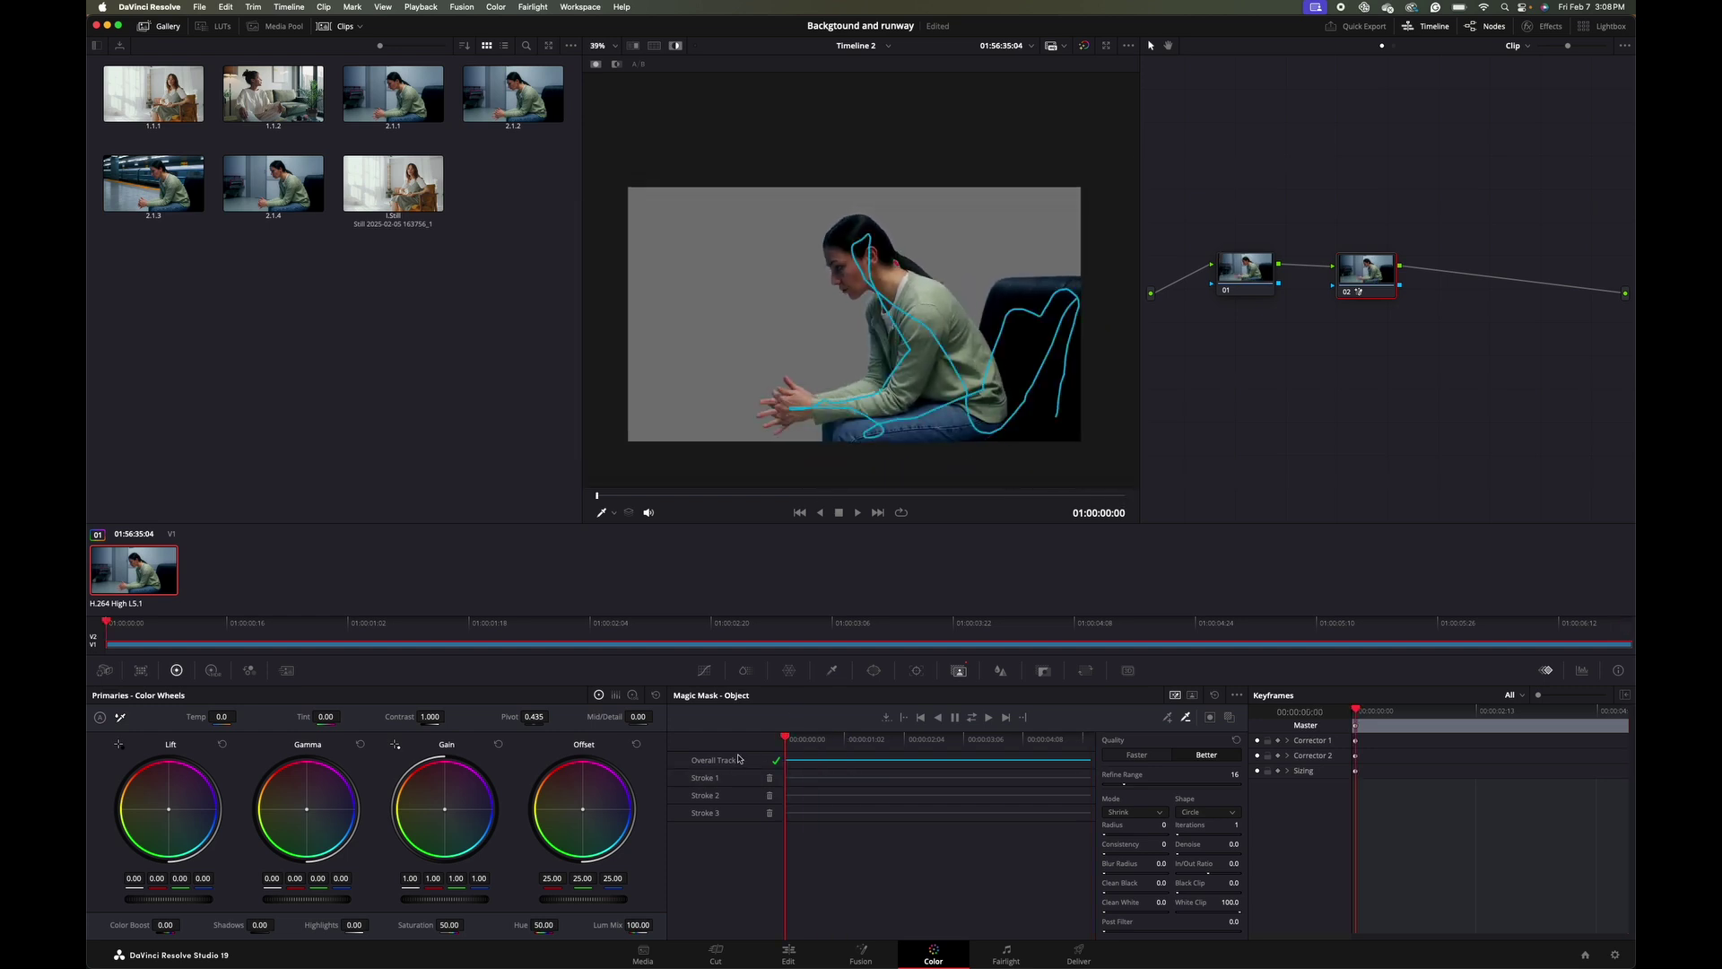
click(1241, 281)
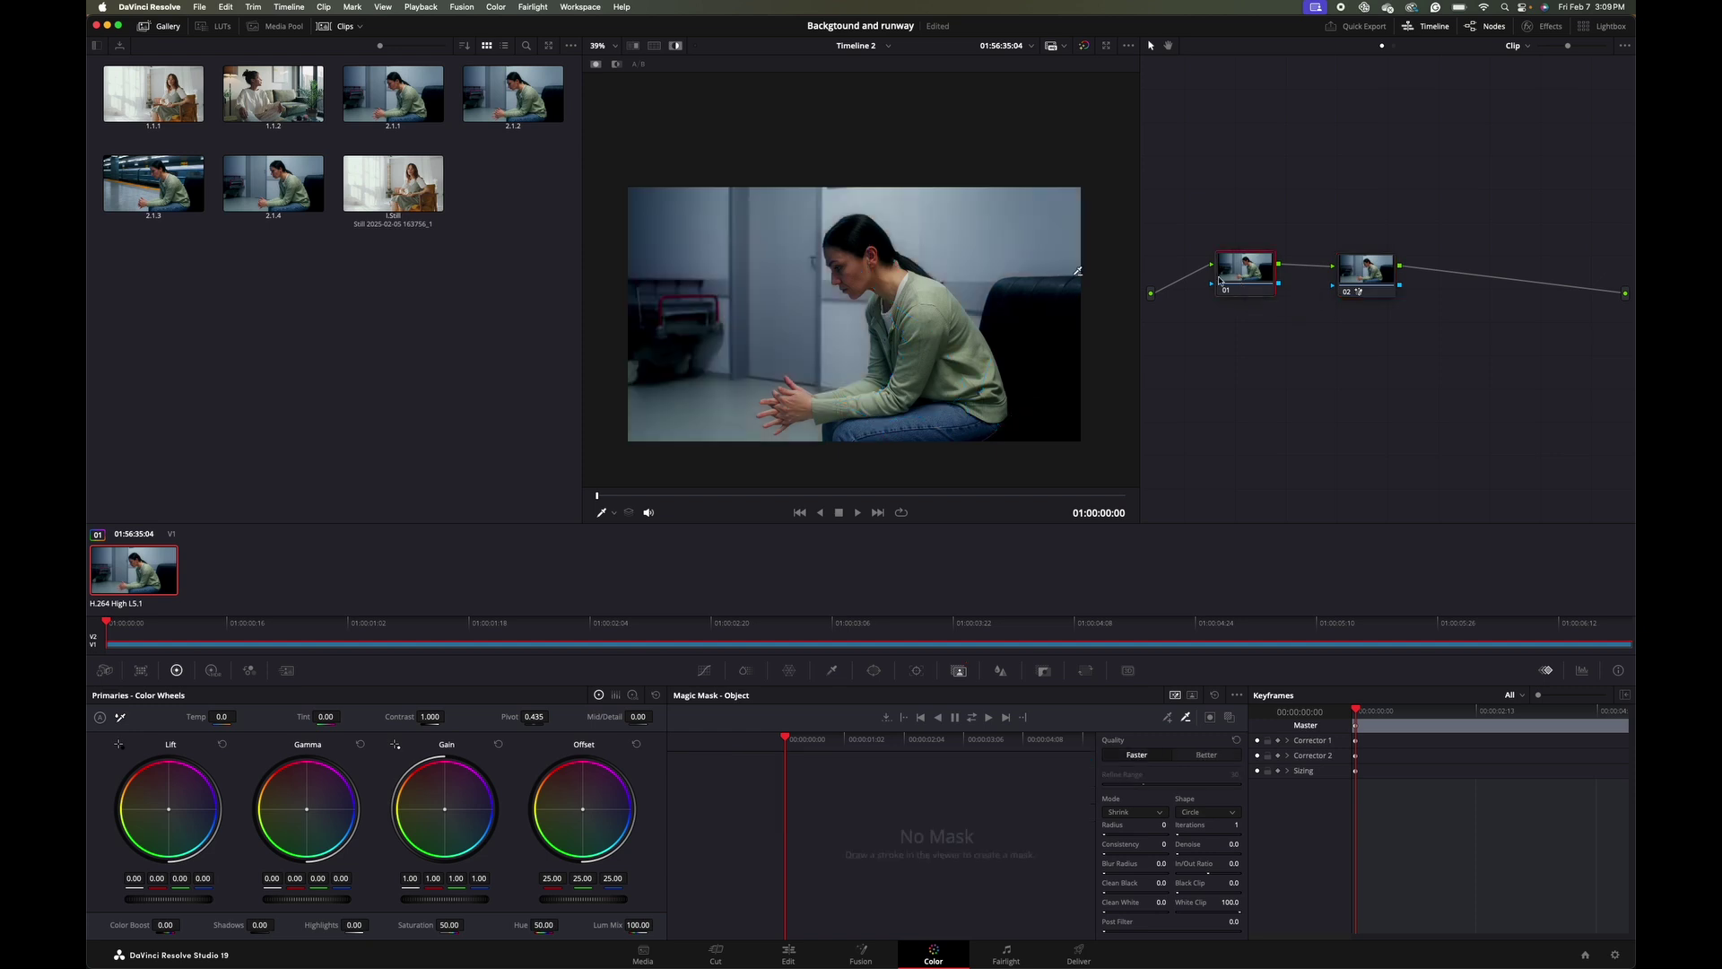
right_click(786, 288)
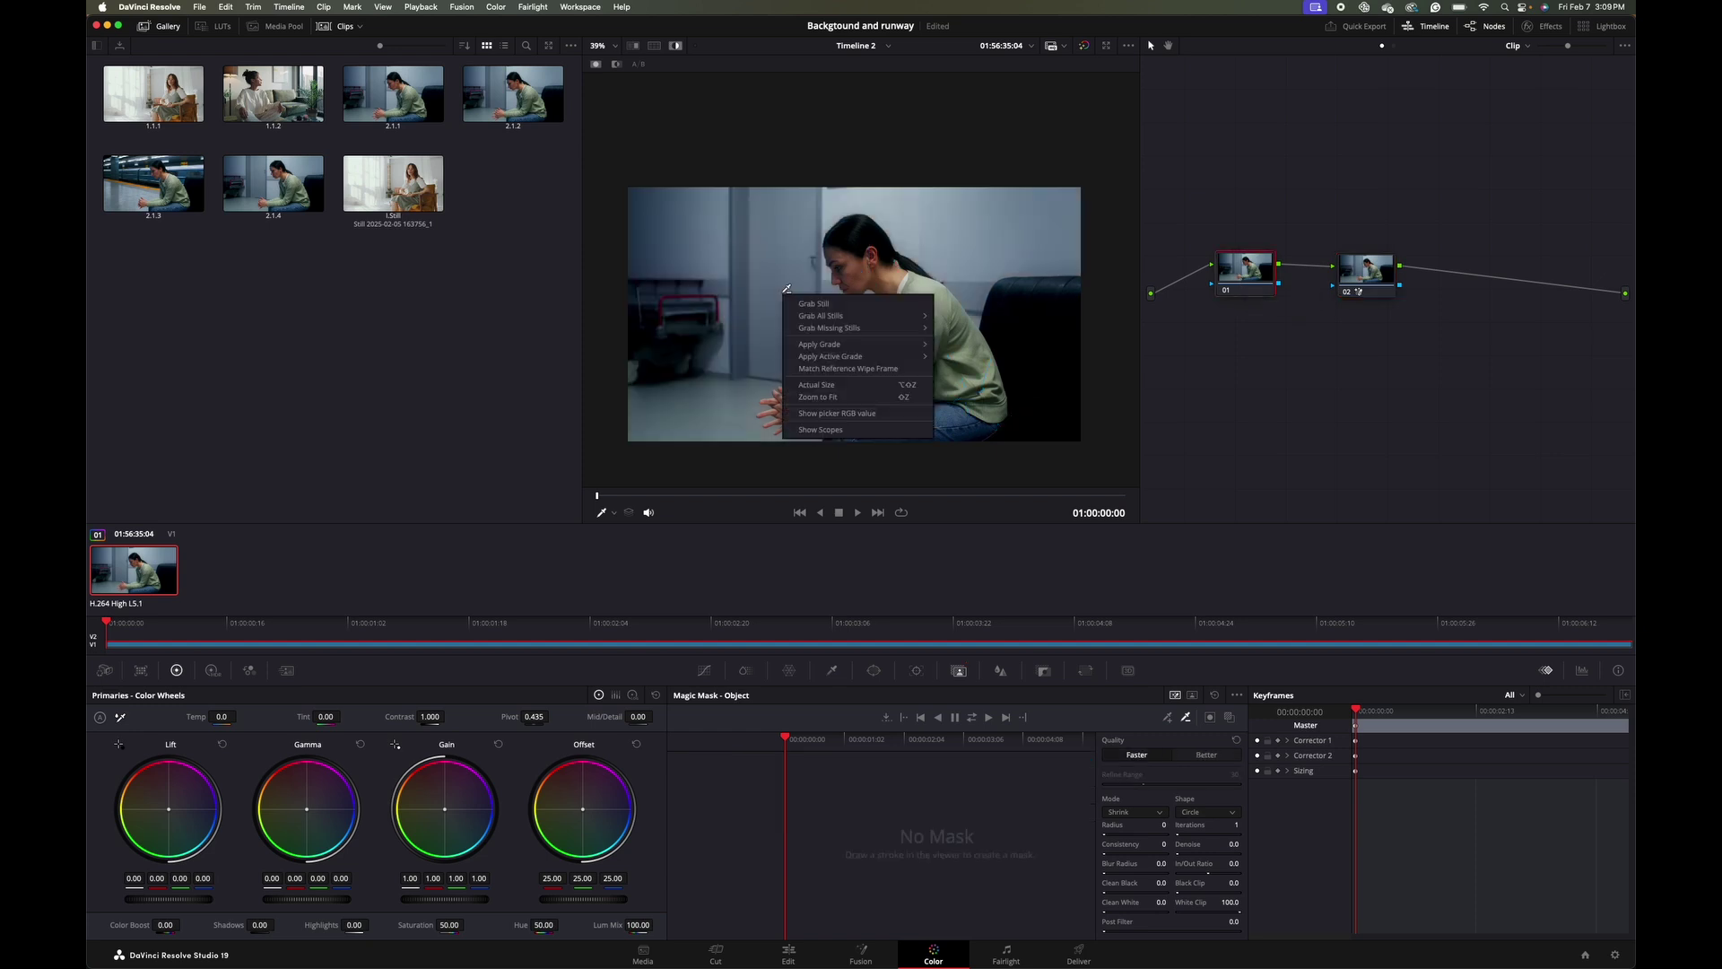
click(804, 302)
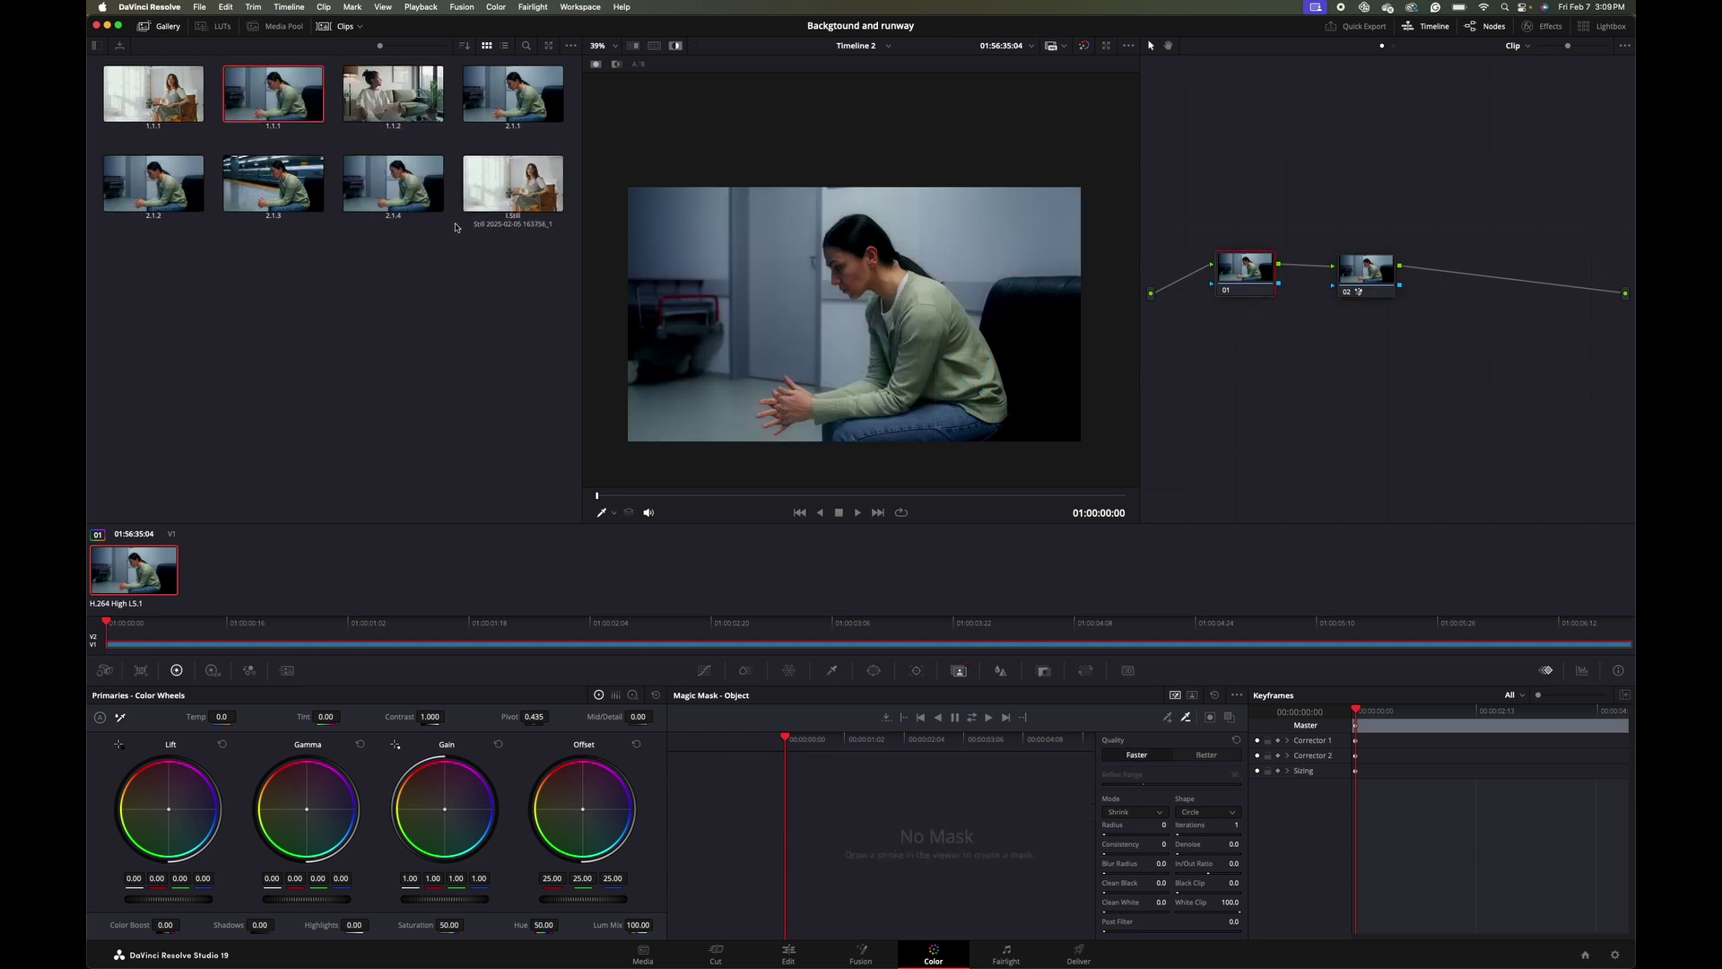
Export the new gallery still as a JPEG file to the Desktop.
right_click(270, 101)
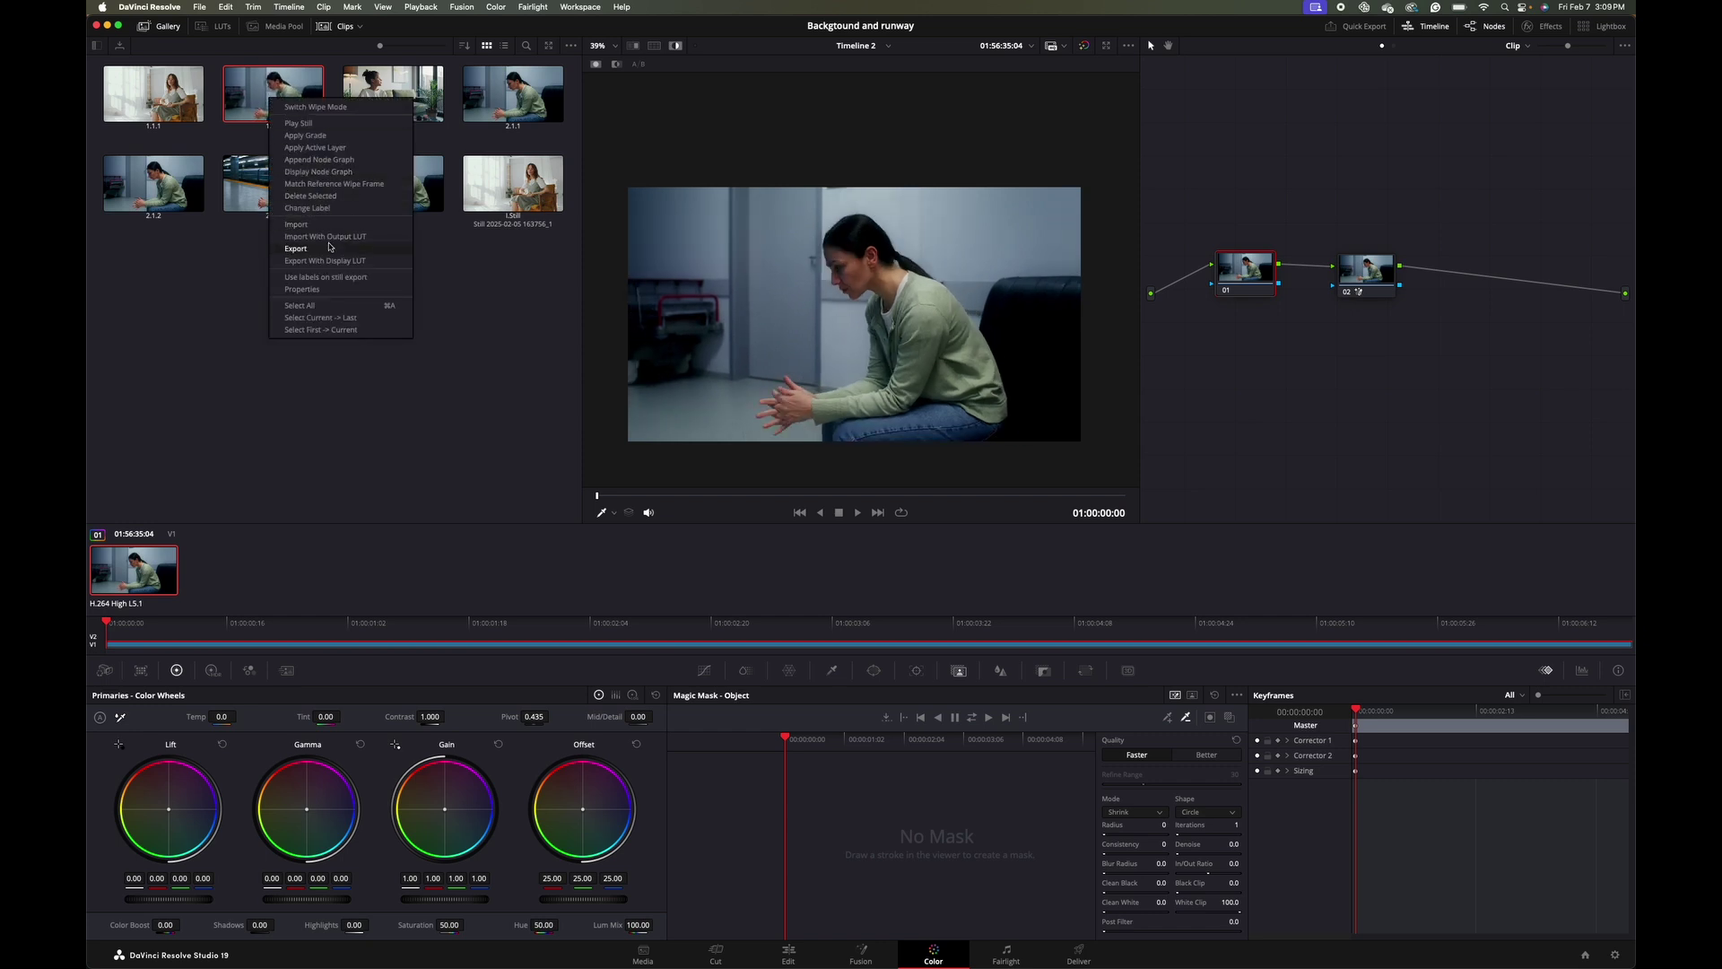
click(297, 248)
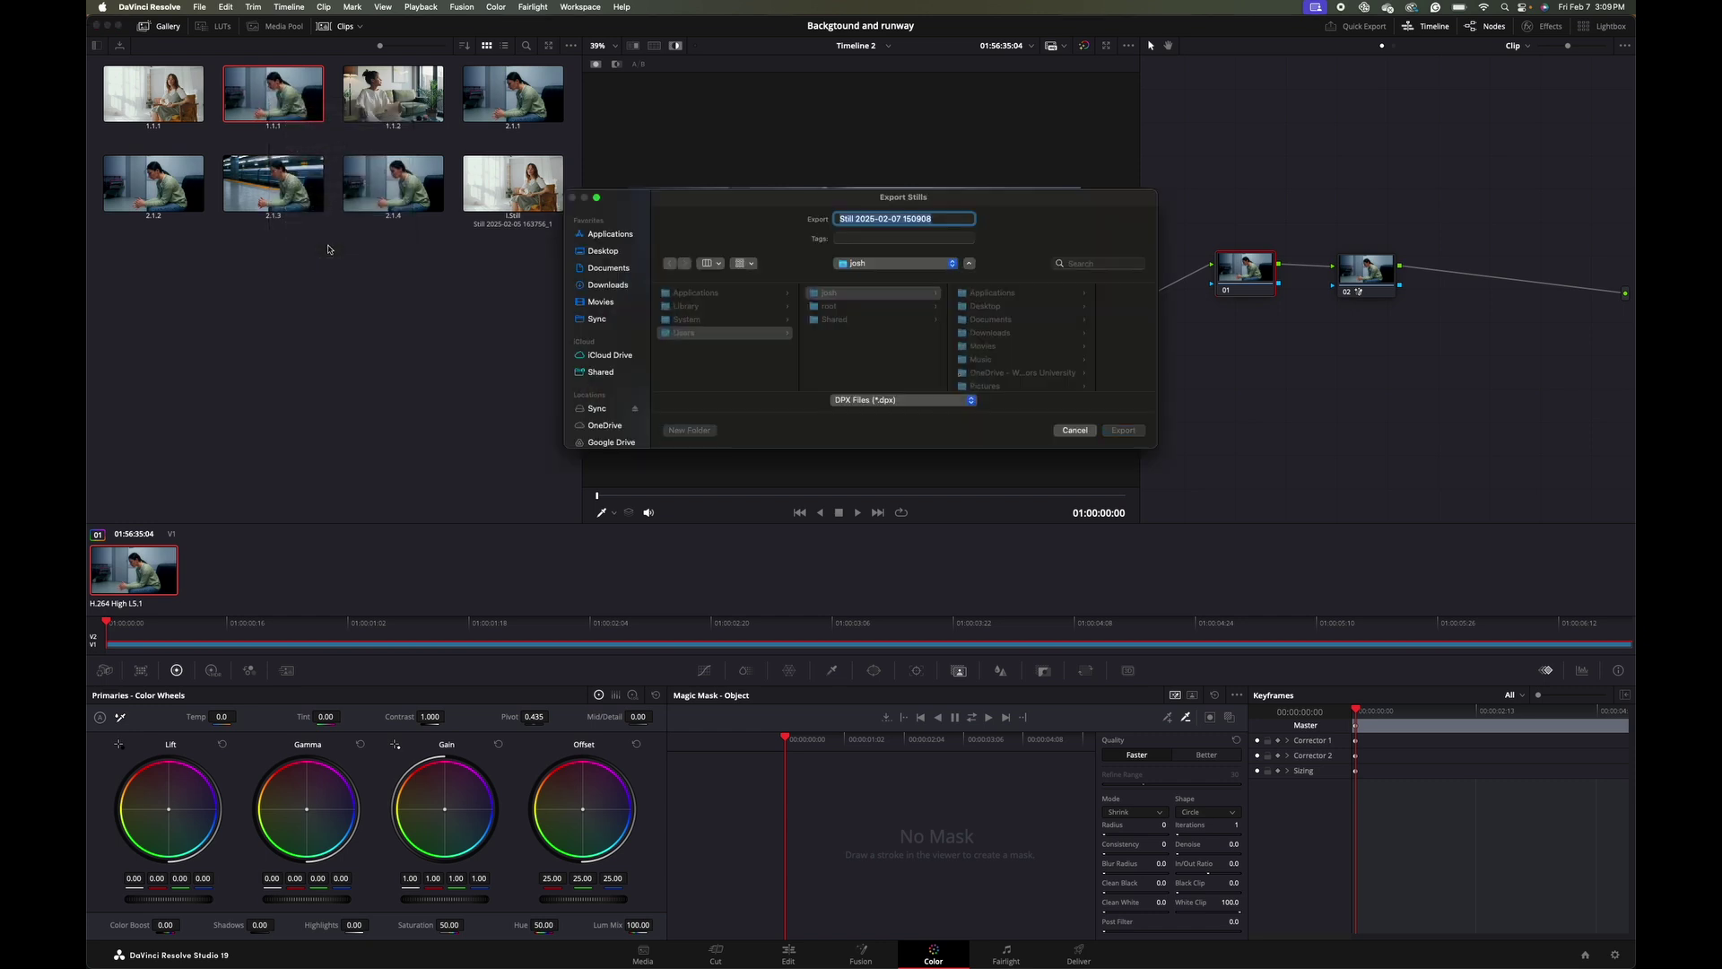
click(875, 400)
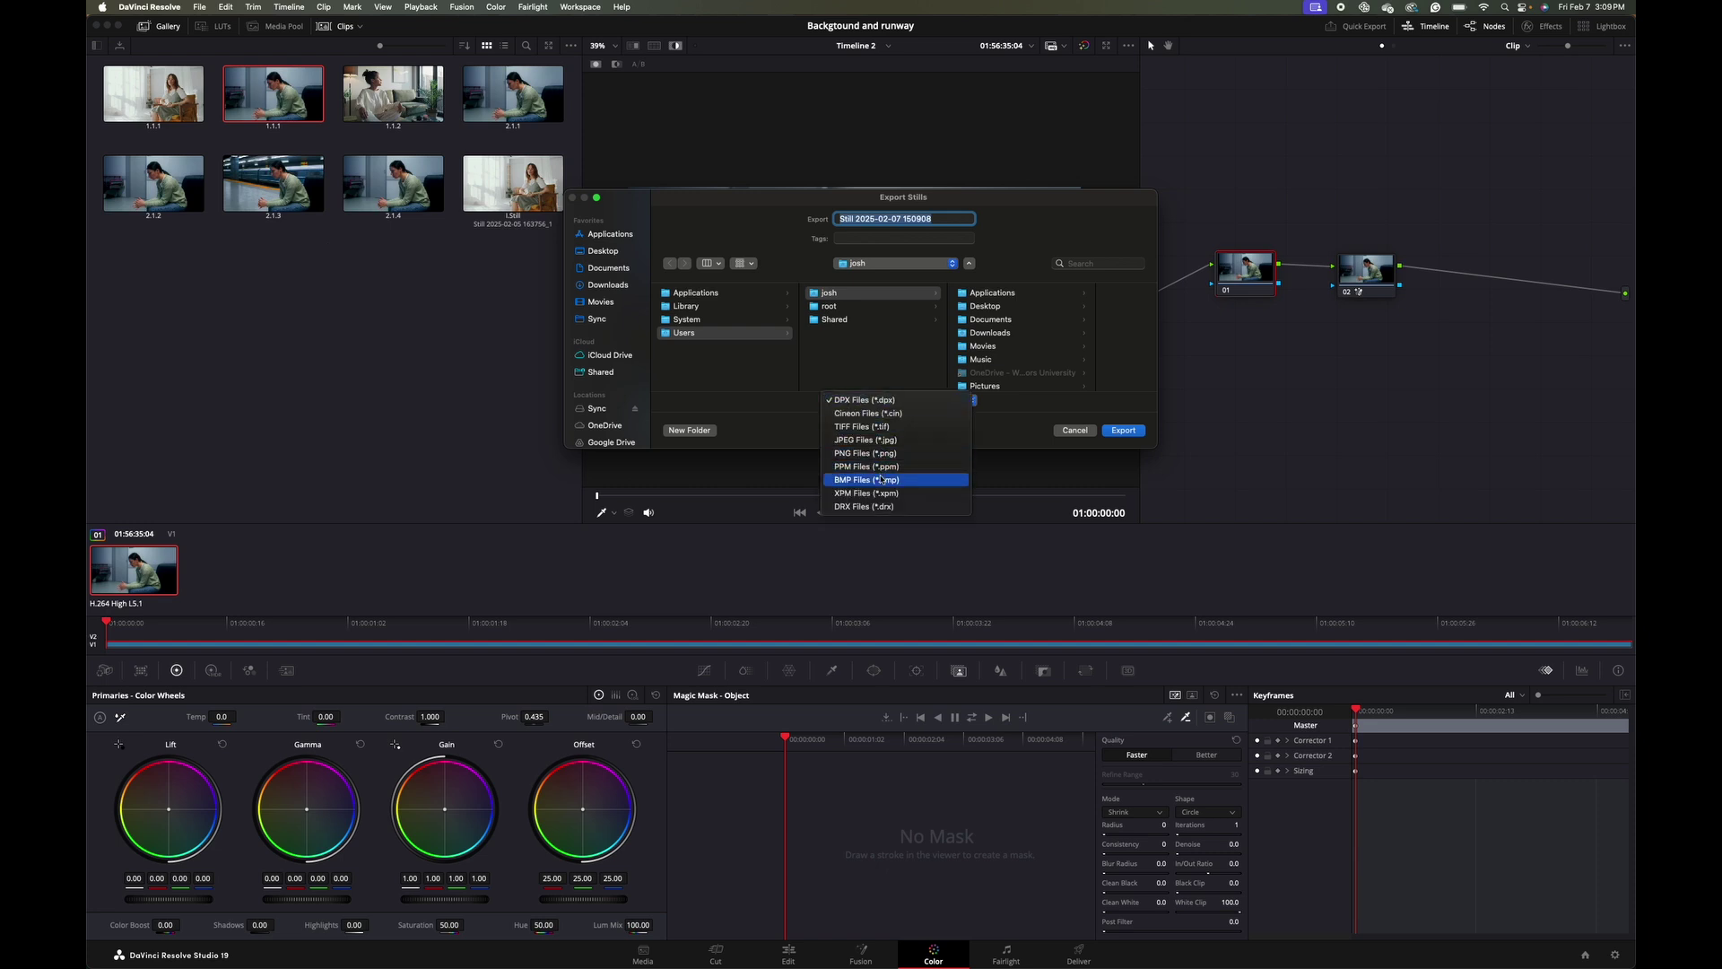
click(894, 440)
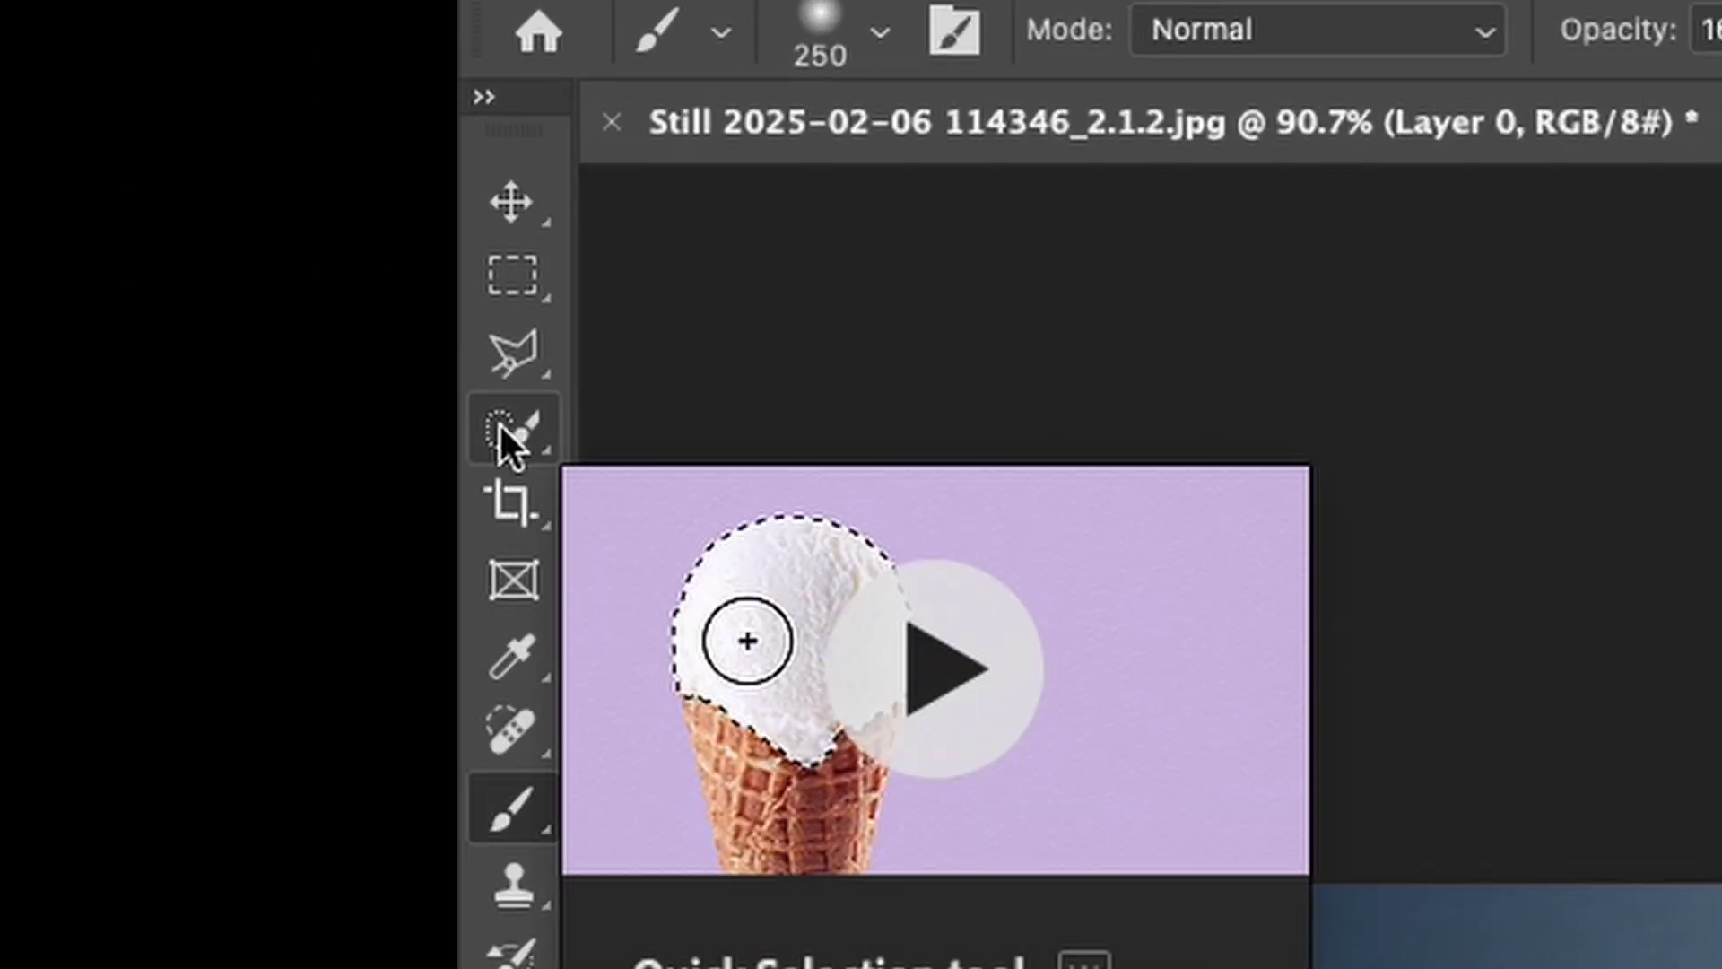
Quick-select the woman and couch, invert to the background, and start Generative Fill.
click(499, 422)
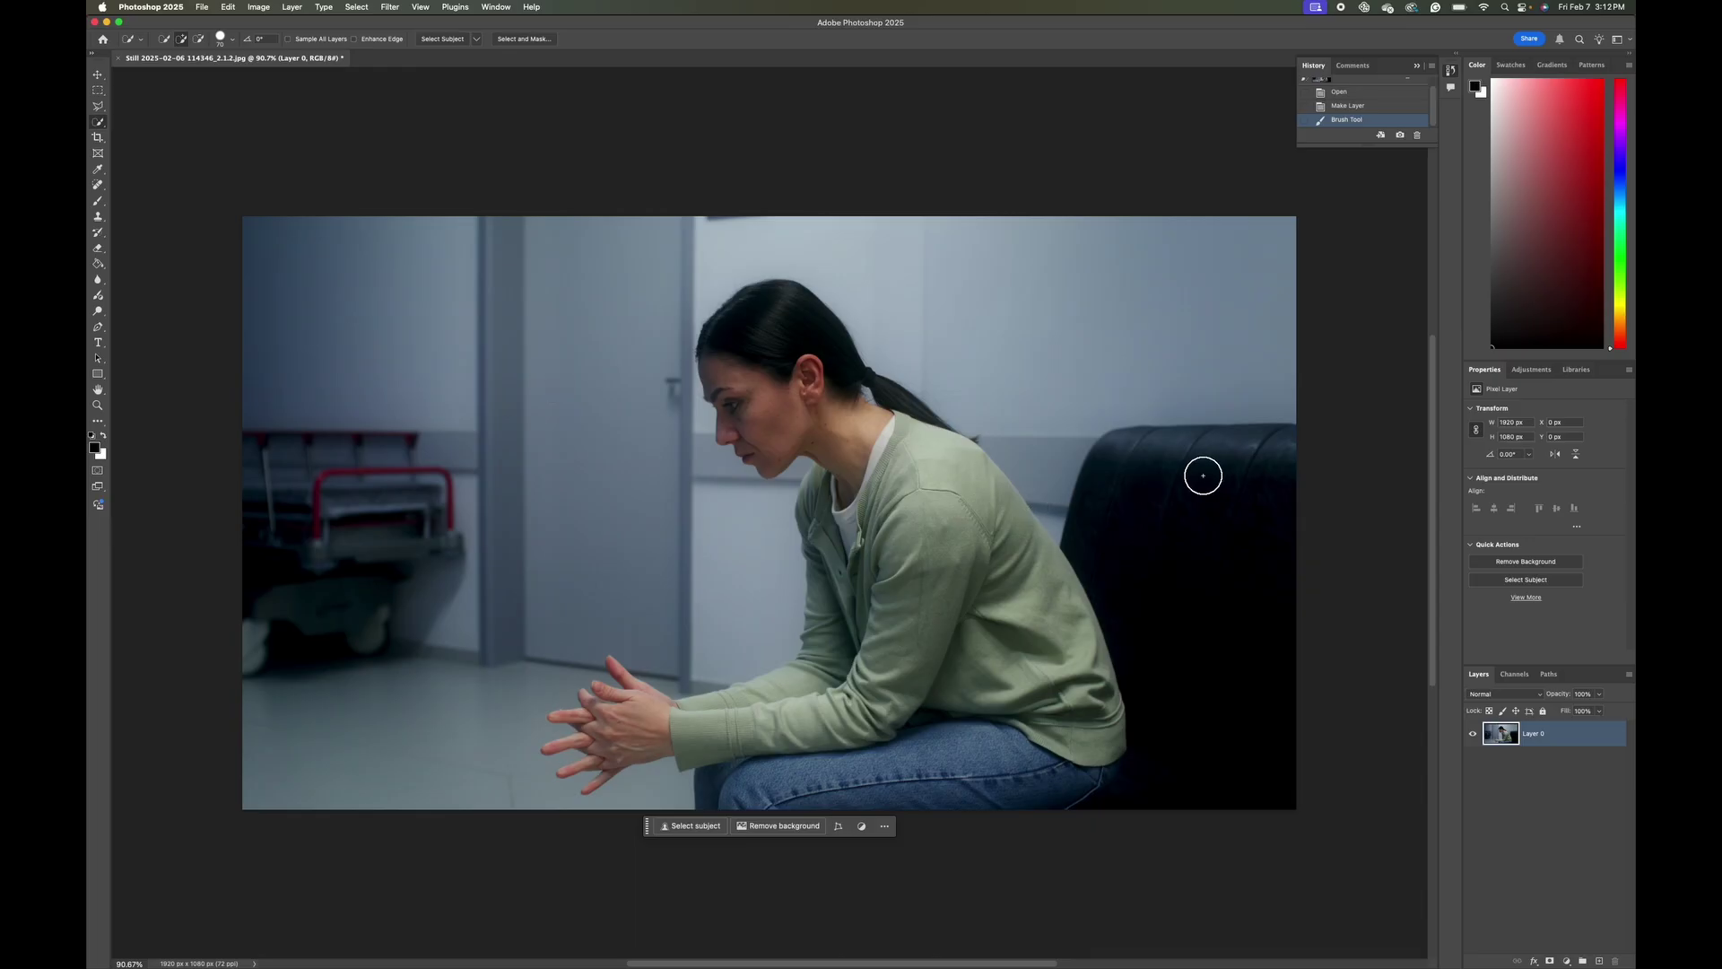
mouse_move(1280, 457)
mouse_down()
mouse_move(1215, 459)
mouse_move(1174, 488)
mouse_move(1161, 573)
mouse_move(1084, 682)
mouse_move(997, 650)
mouse_move(822, 422)
mouse_move(881, 495)
mouse_move(794, 734)
mouse_move(662, 714)
mouse_up()
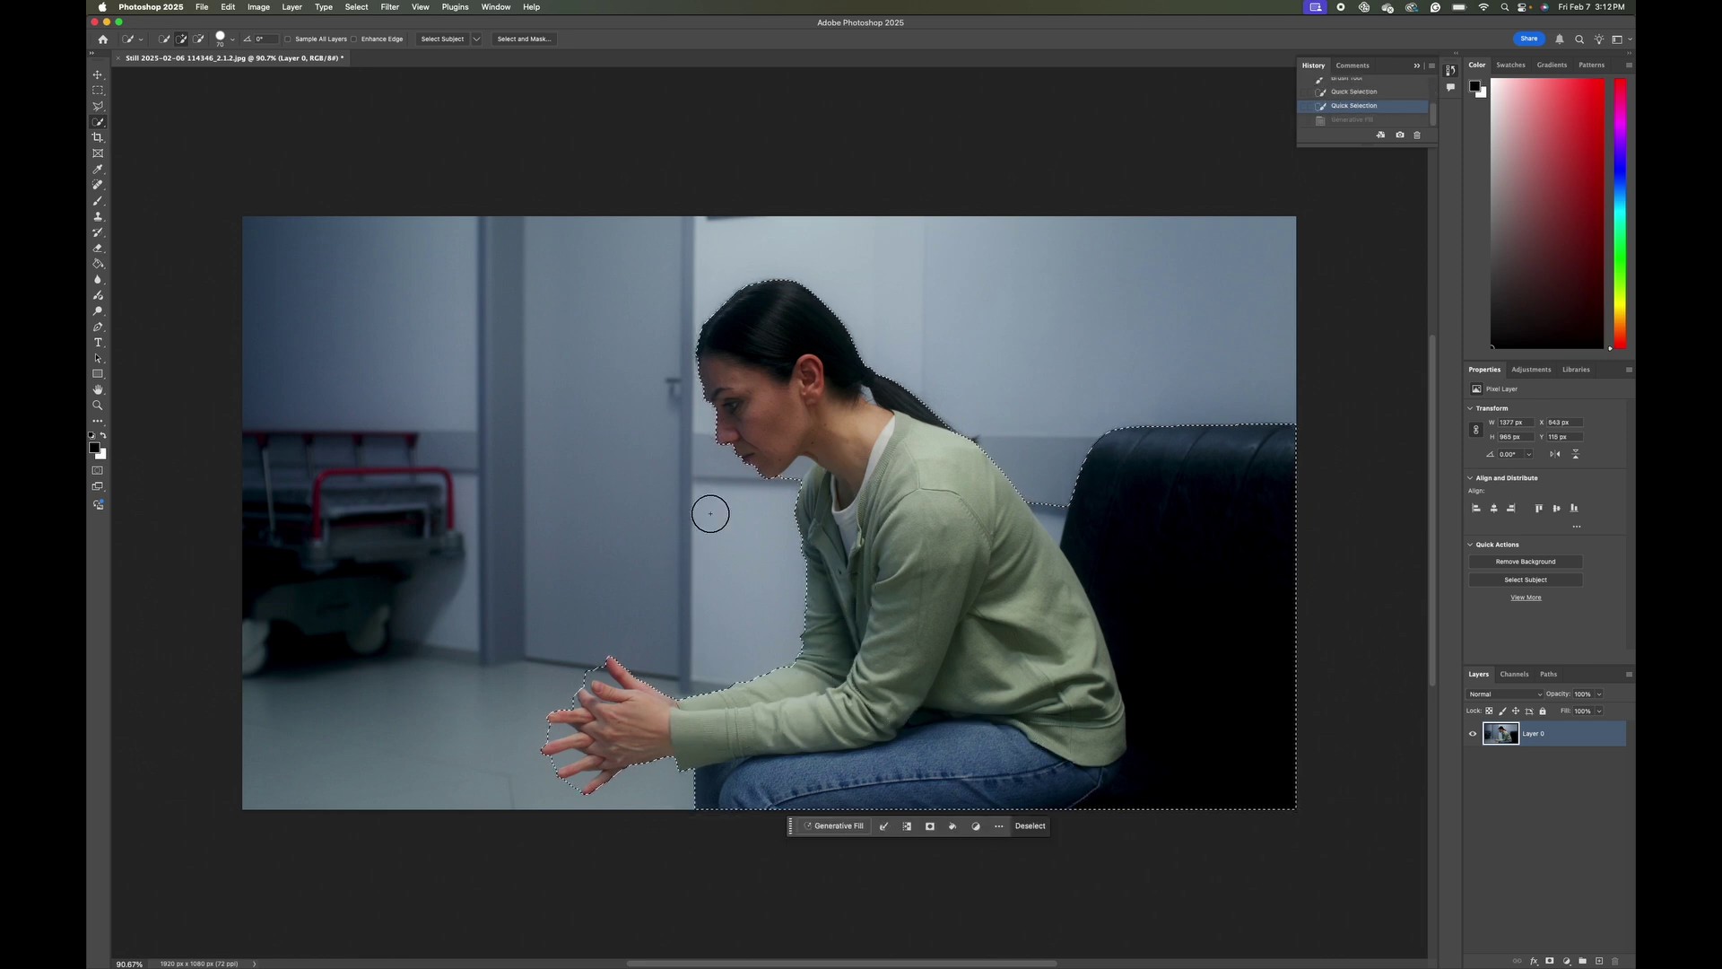
key(super+shift+i)
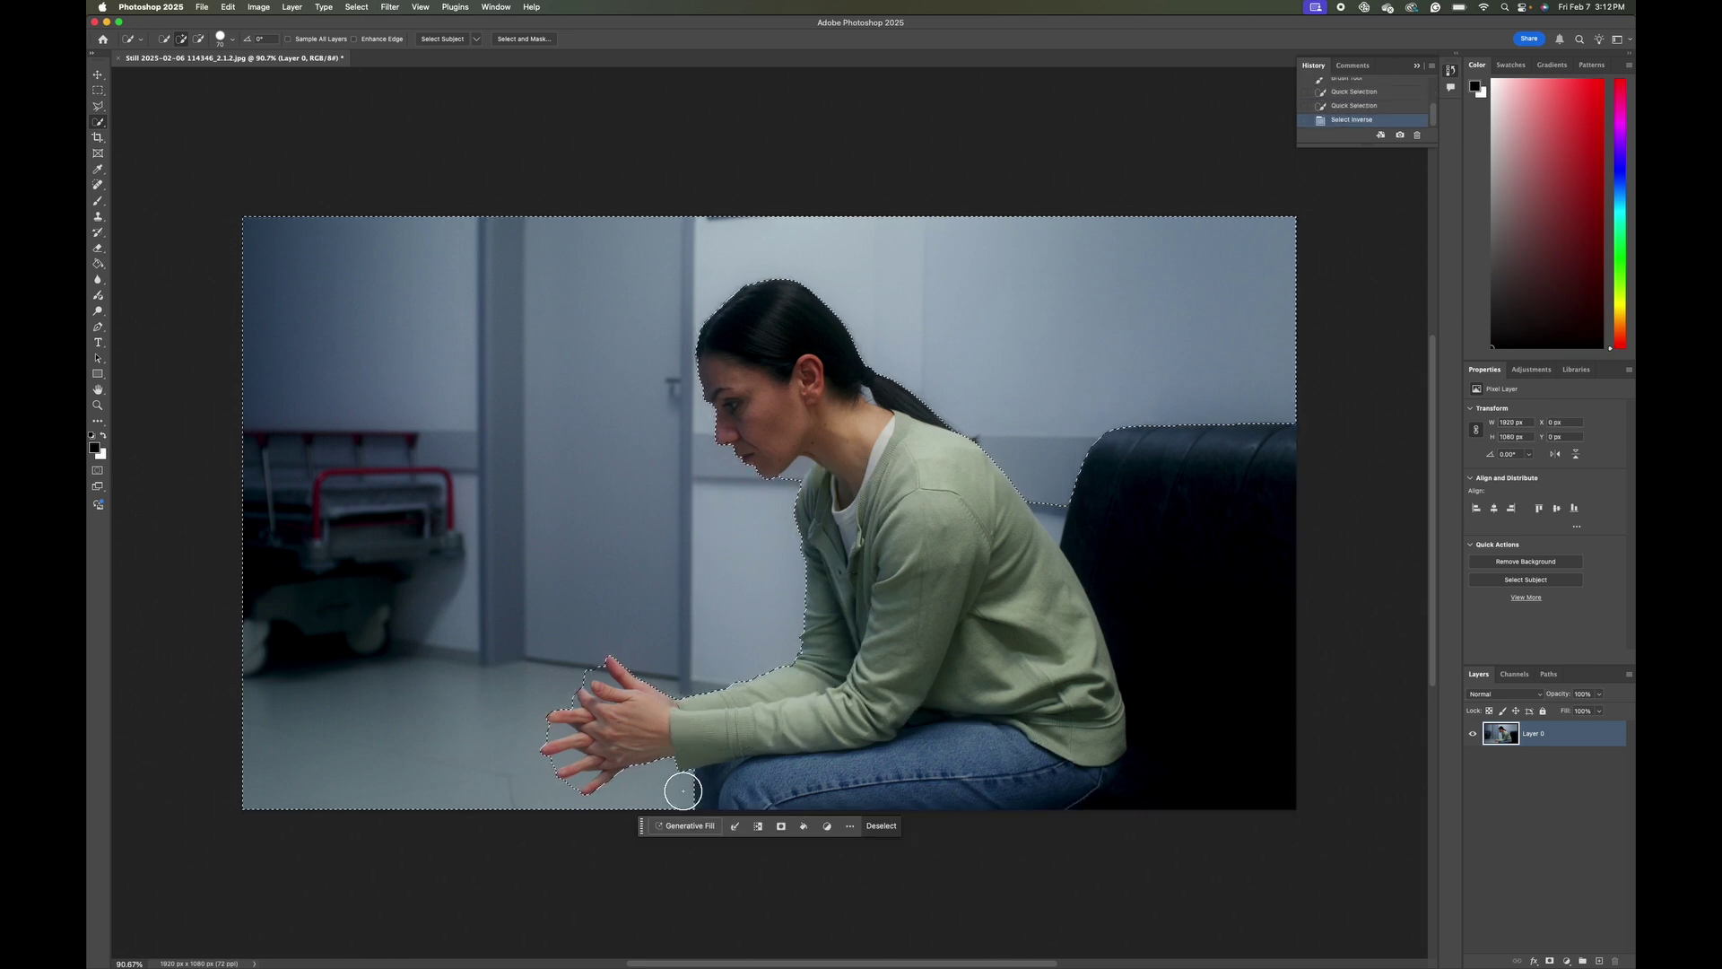
click(675, 825)
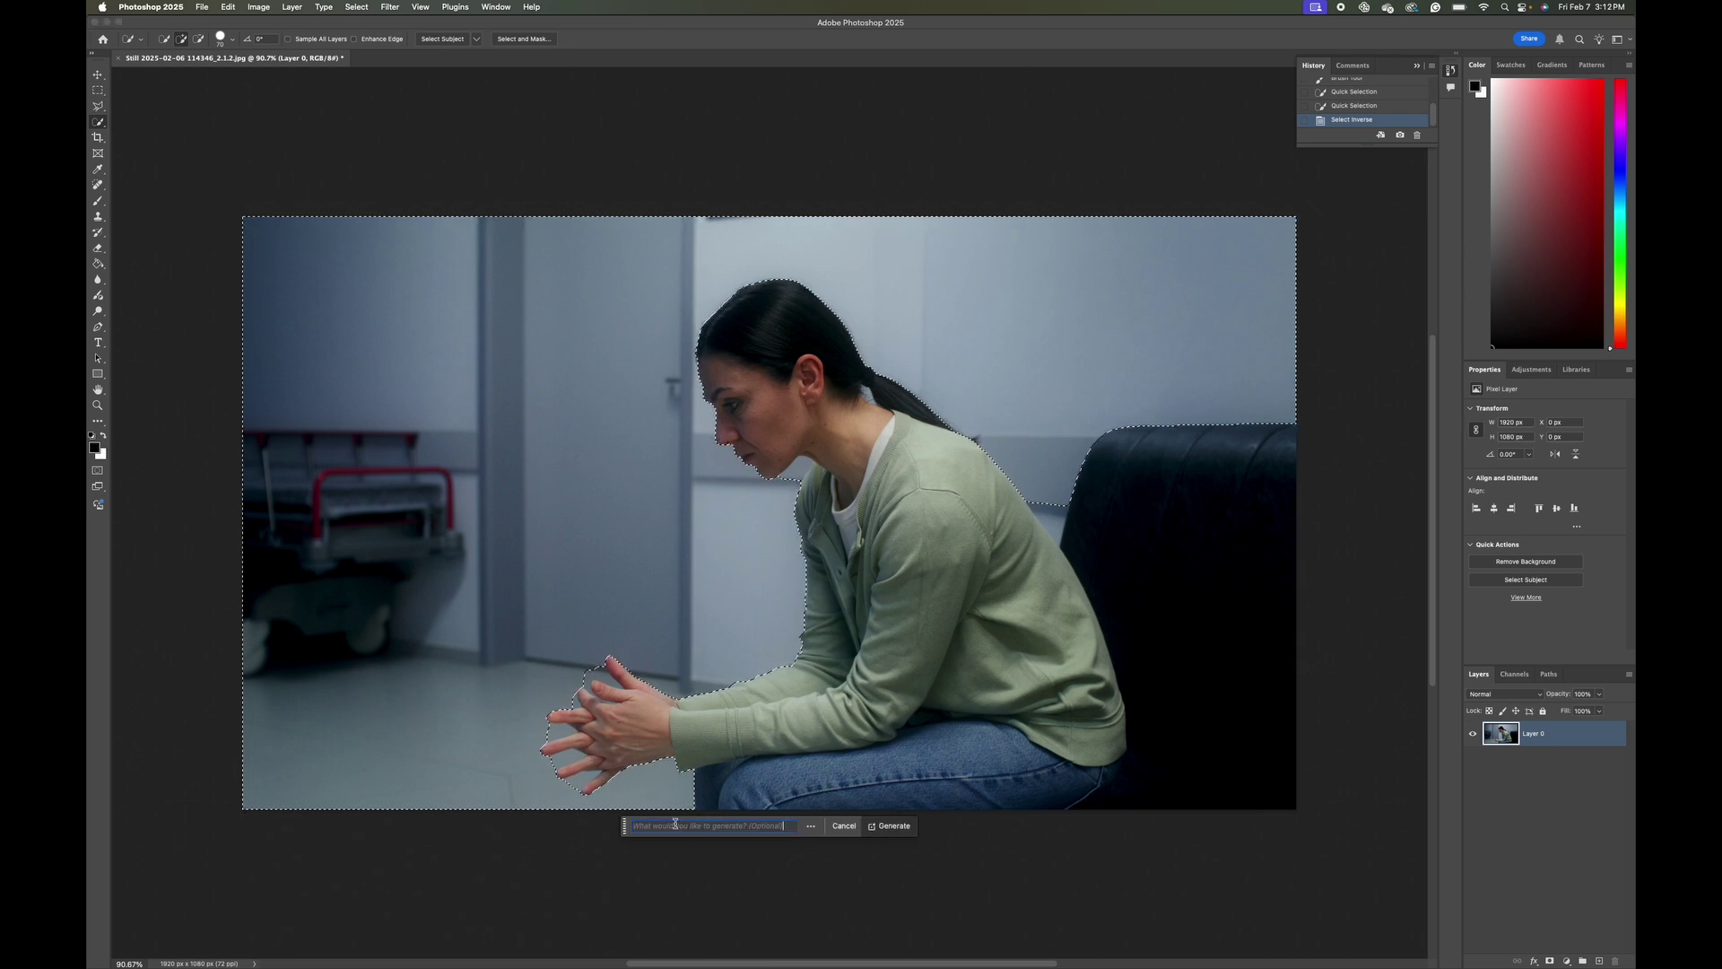
Generate a 'subway' background and merge all three layers into one.
text(subway)
key(Return)
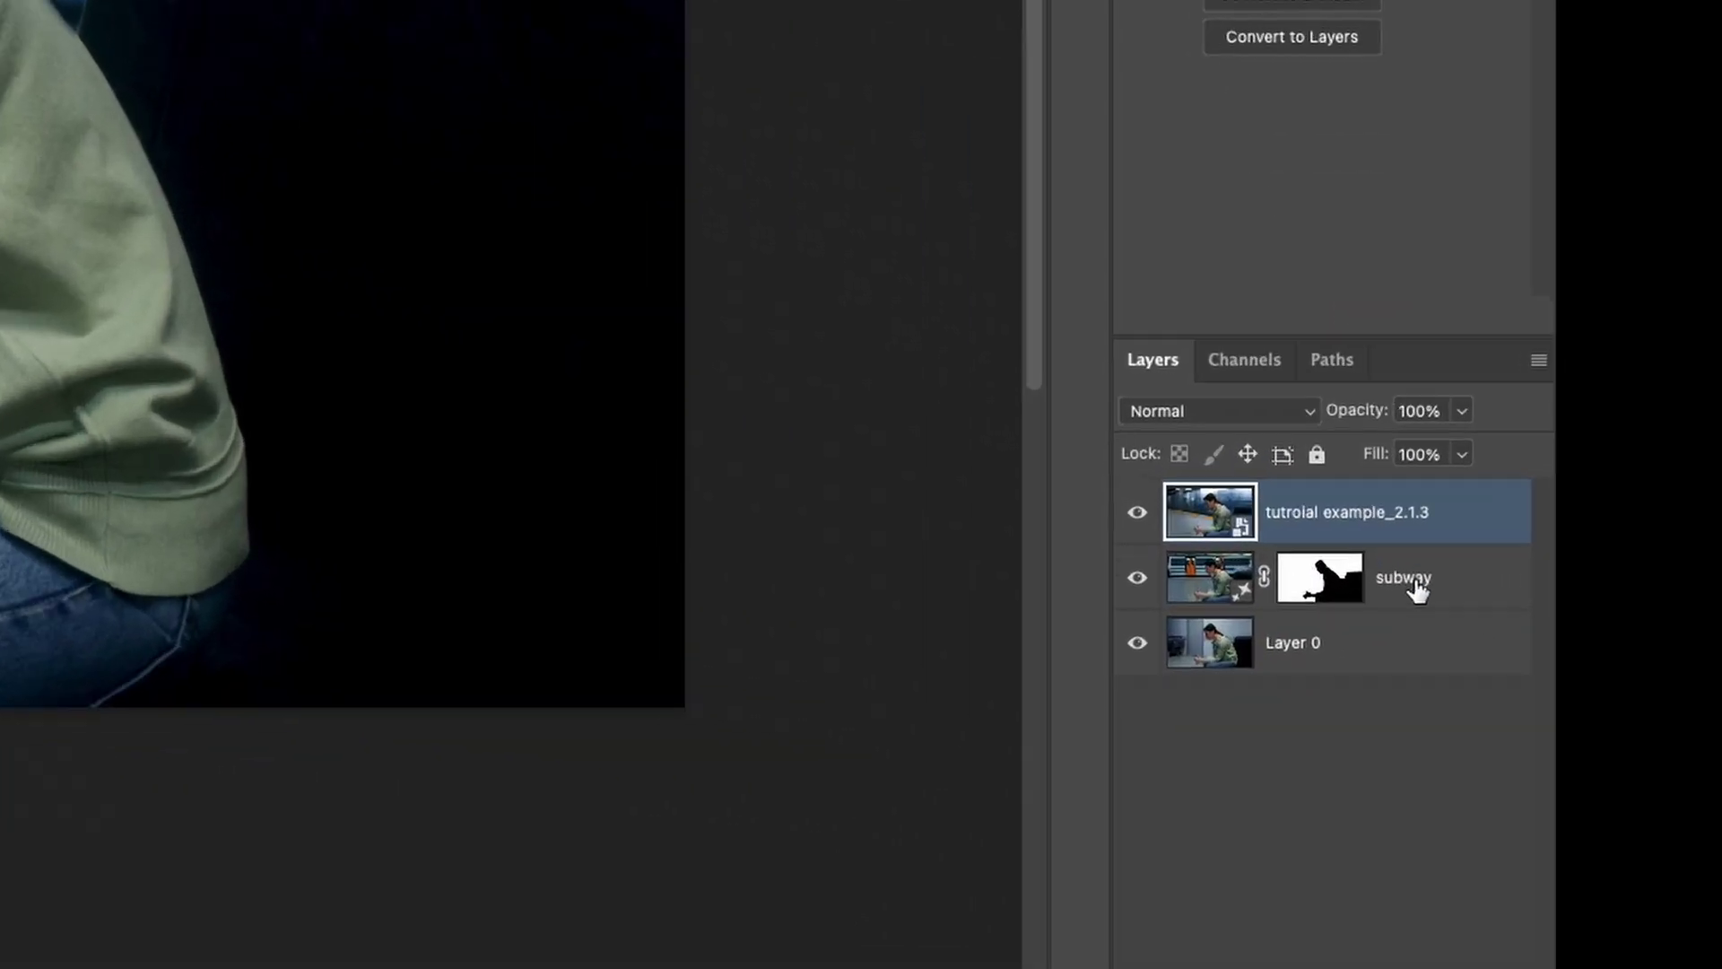
shift+click(1575, 784)
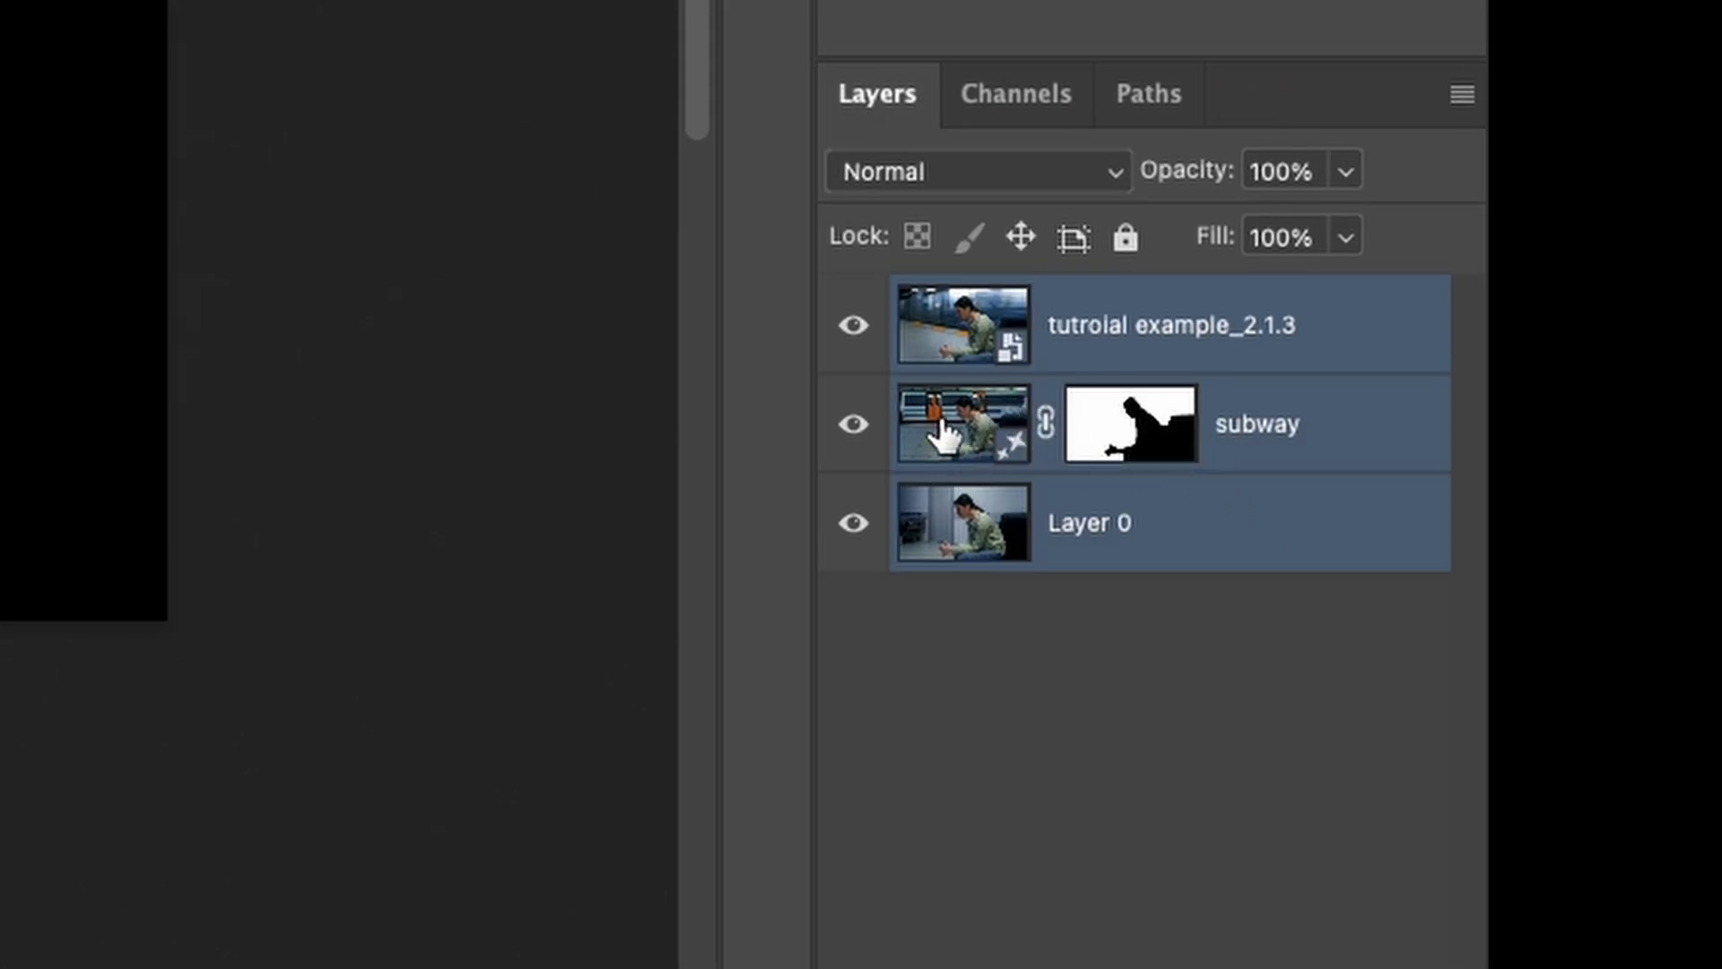
right_click(1286, 451)
click(1023, 442)
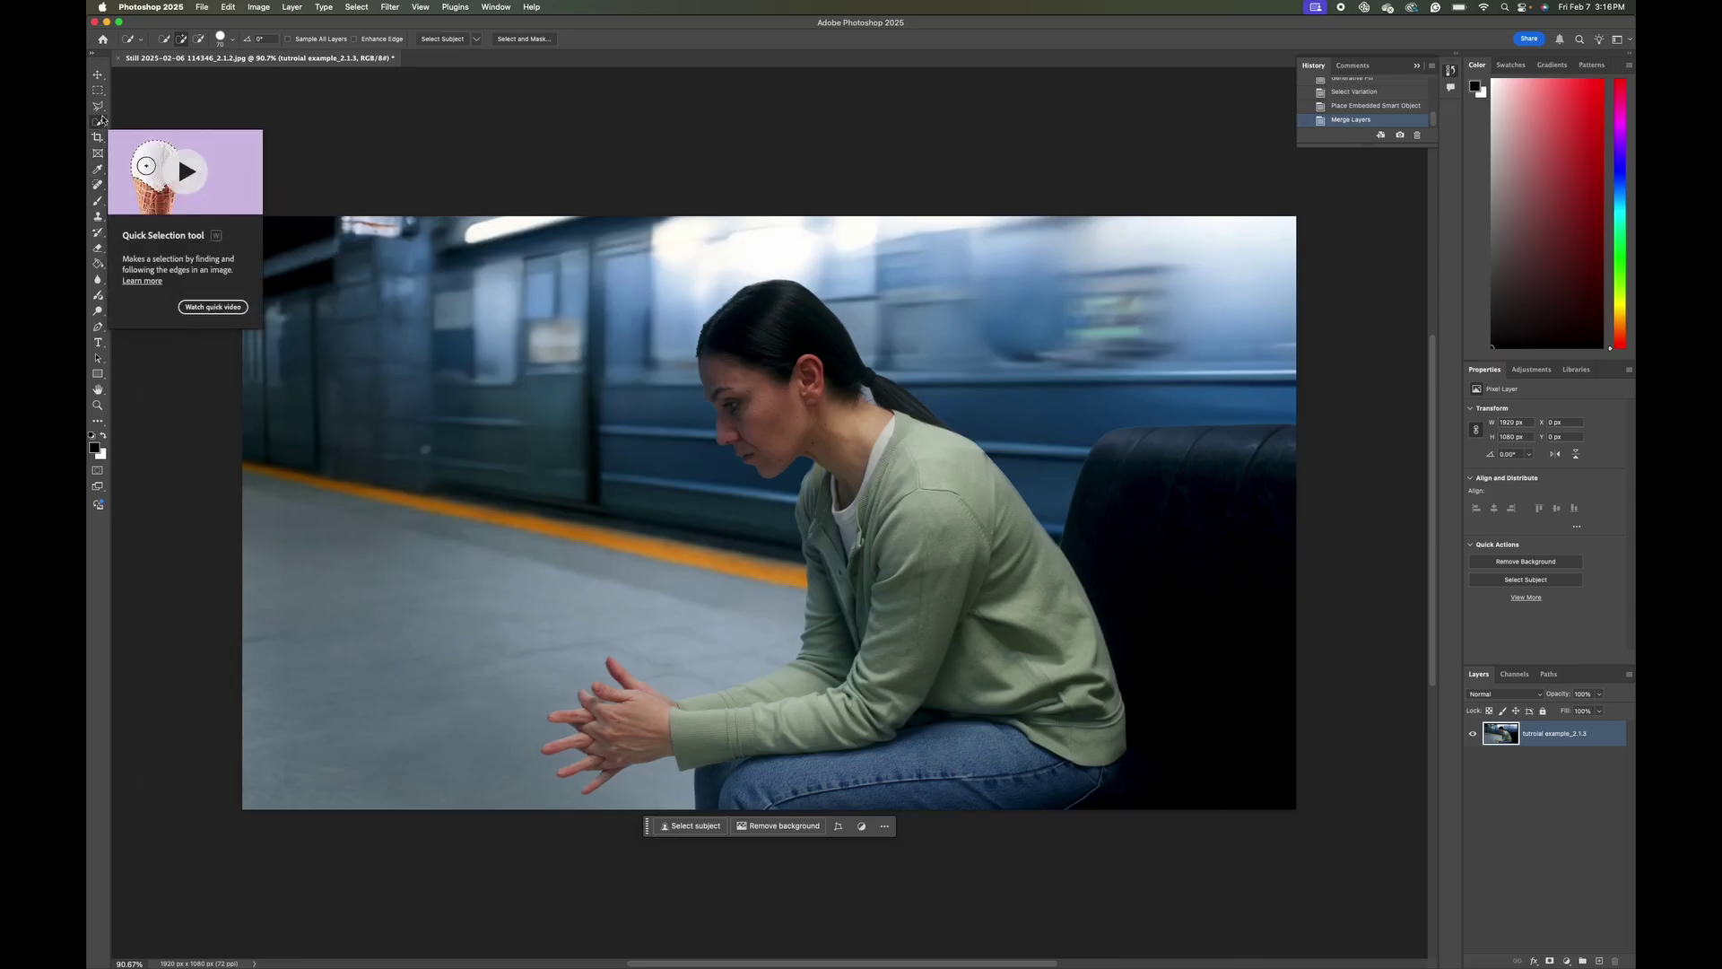
click(100, 106)
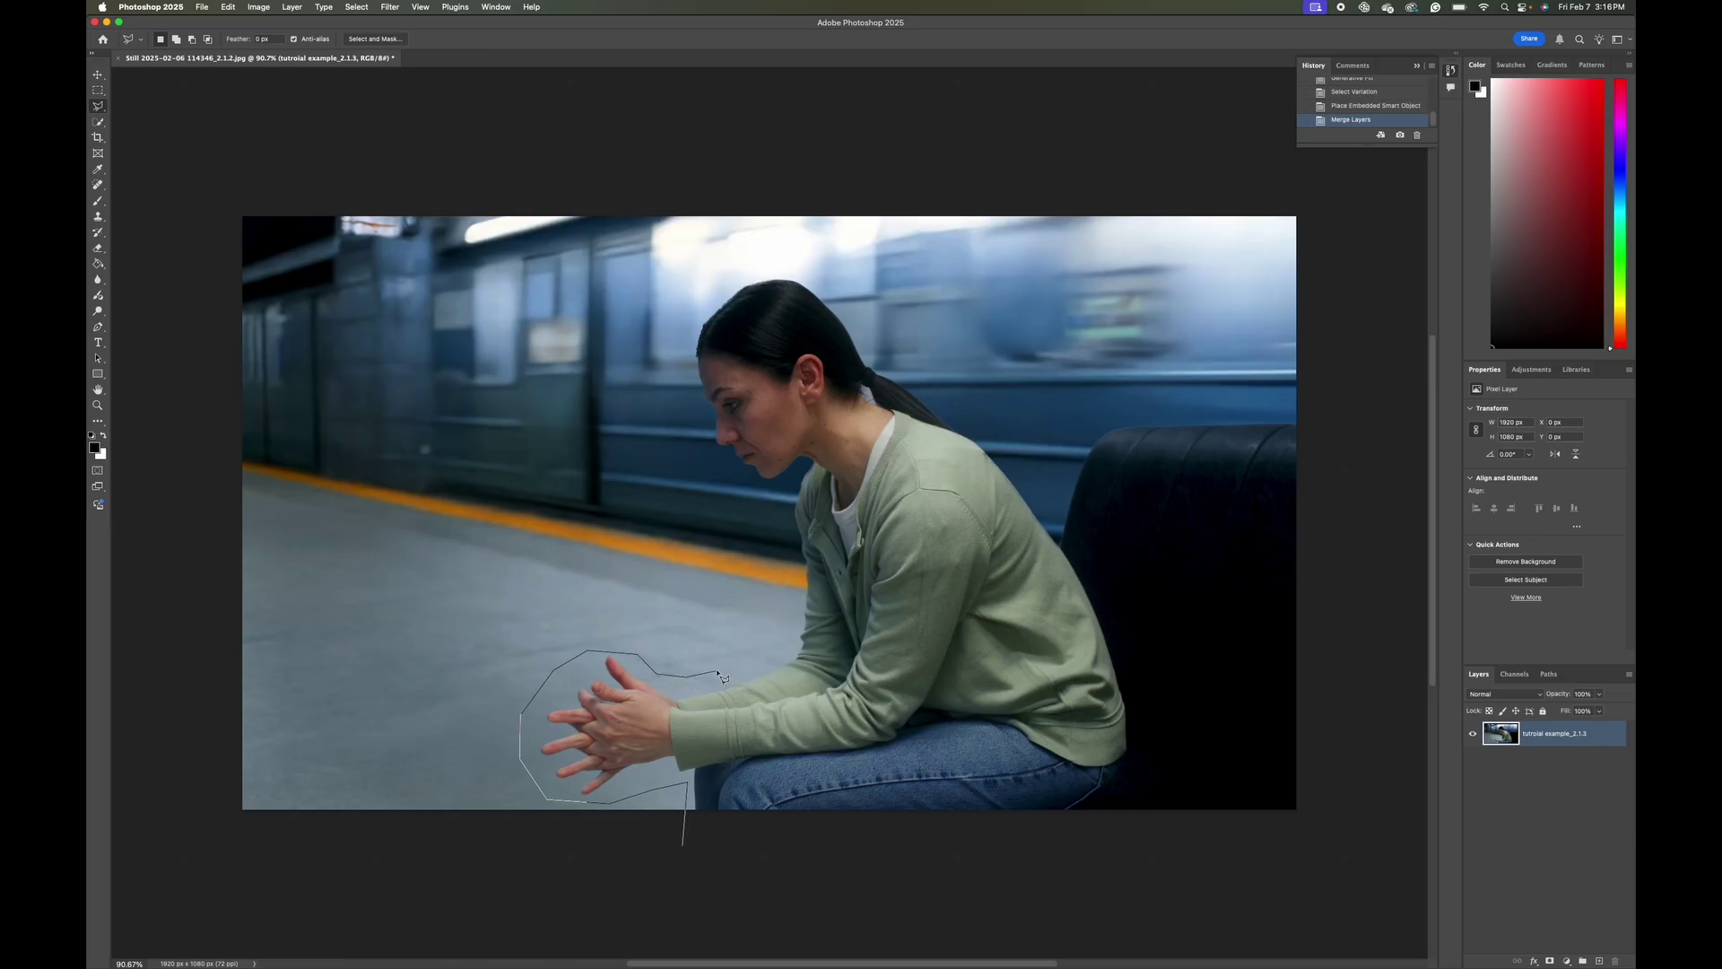
Outline the woman and bench with a polygonal lasso selection.
click(787, 574)
click(804, 473)
click(690, 430)
click(717, 287)
click(897, 359)
click(1050, 524)
click(1099, 405)
click(684, 847)
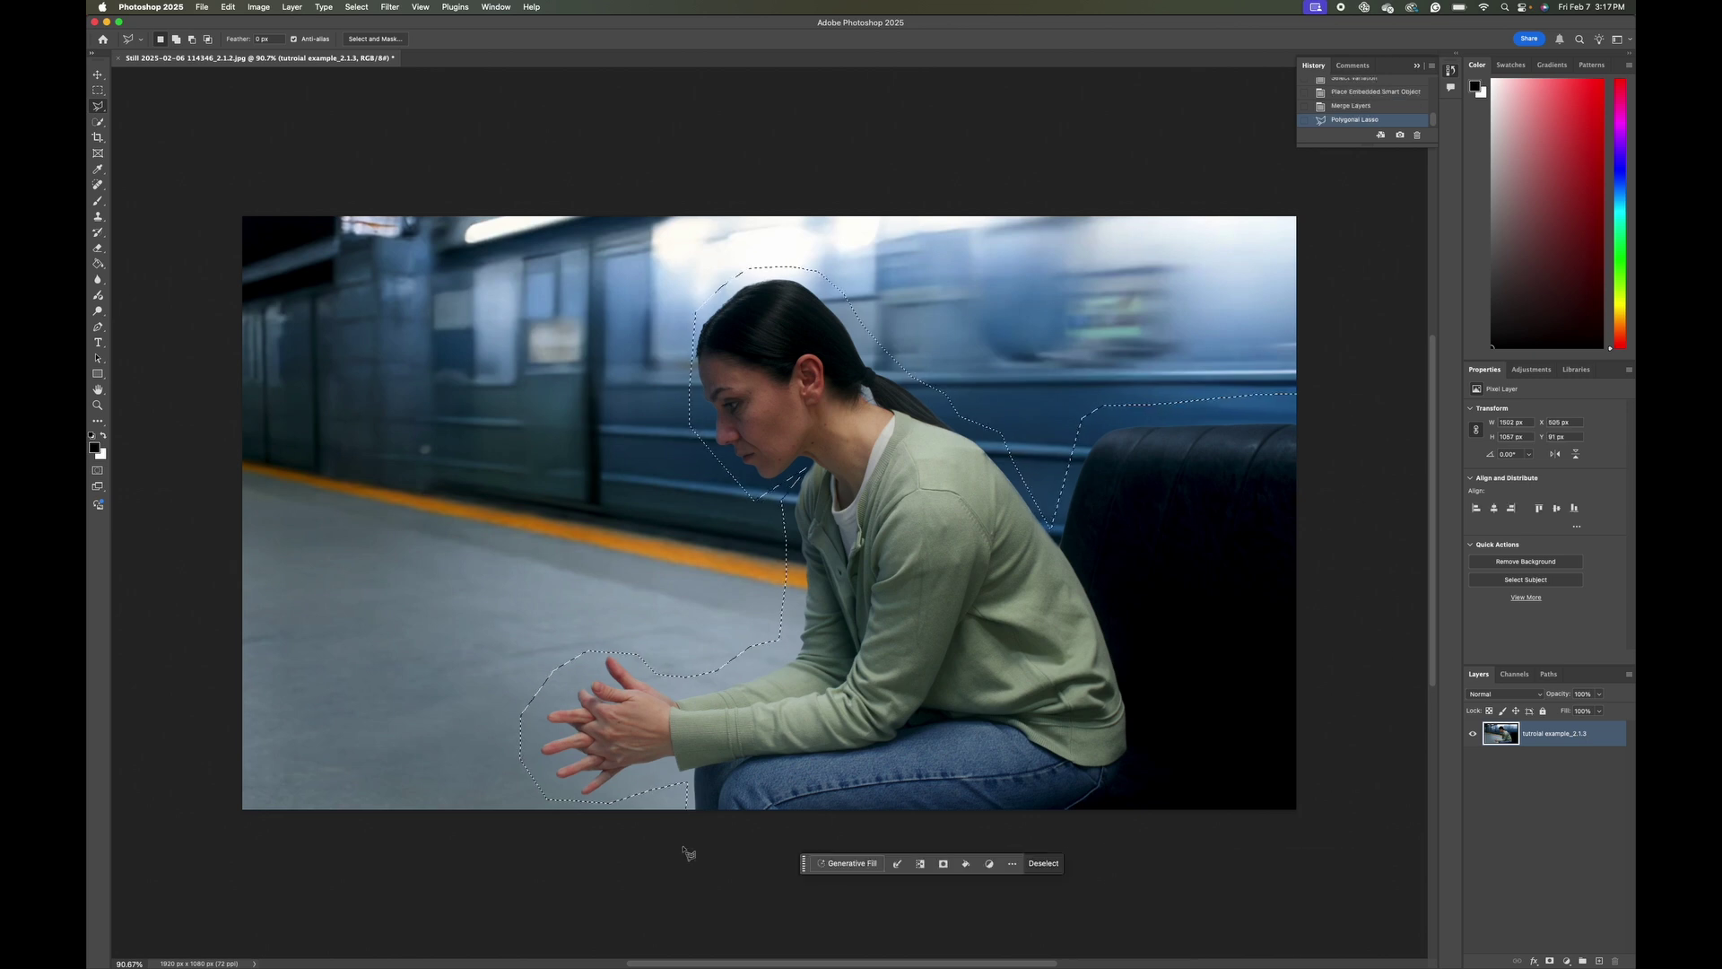
Generative-fill the selection with the prompt 'remove' to erase the woman and bench.
click(841, 863)
text(remove)
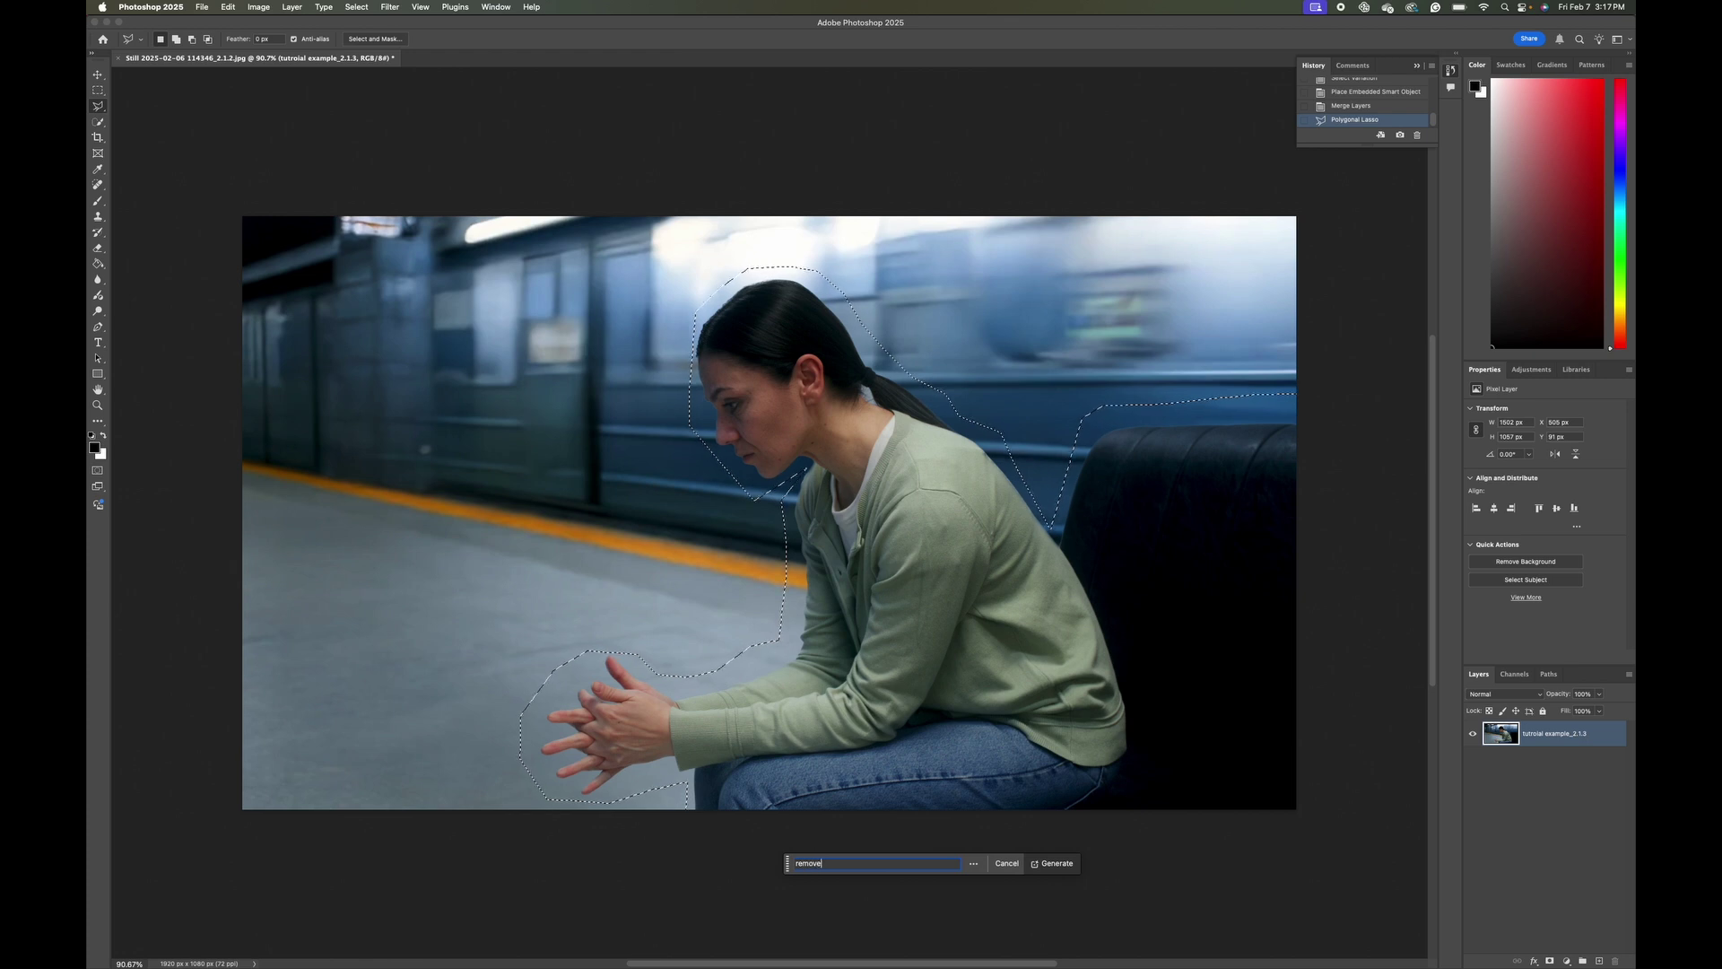
click(1062, 868)
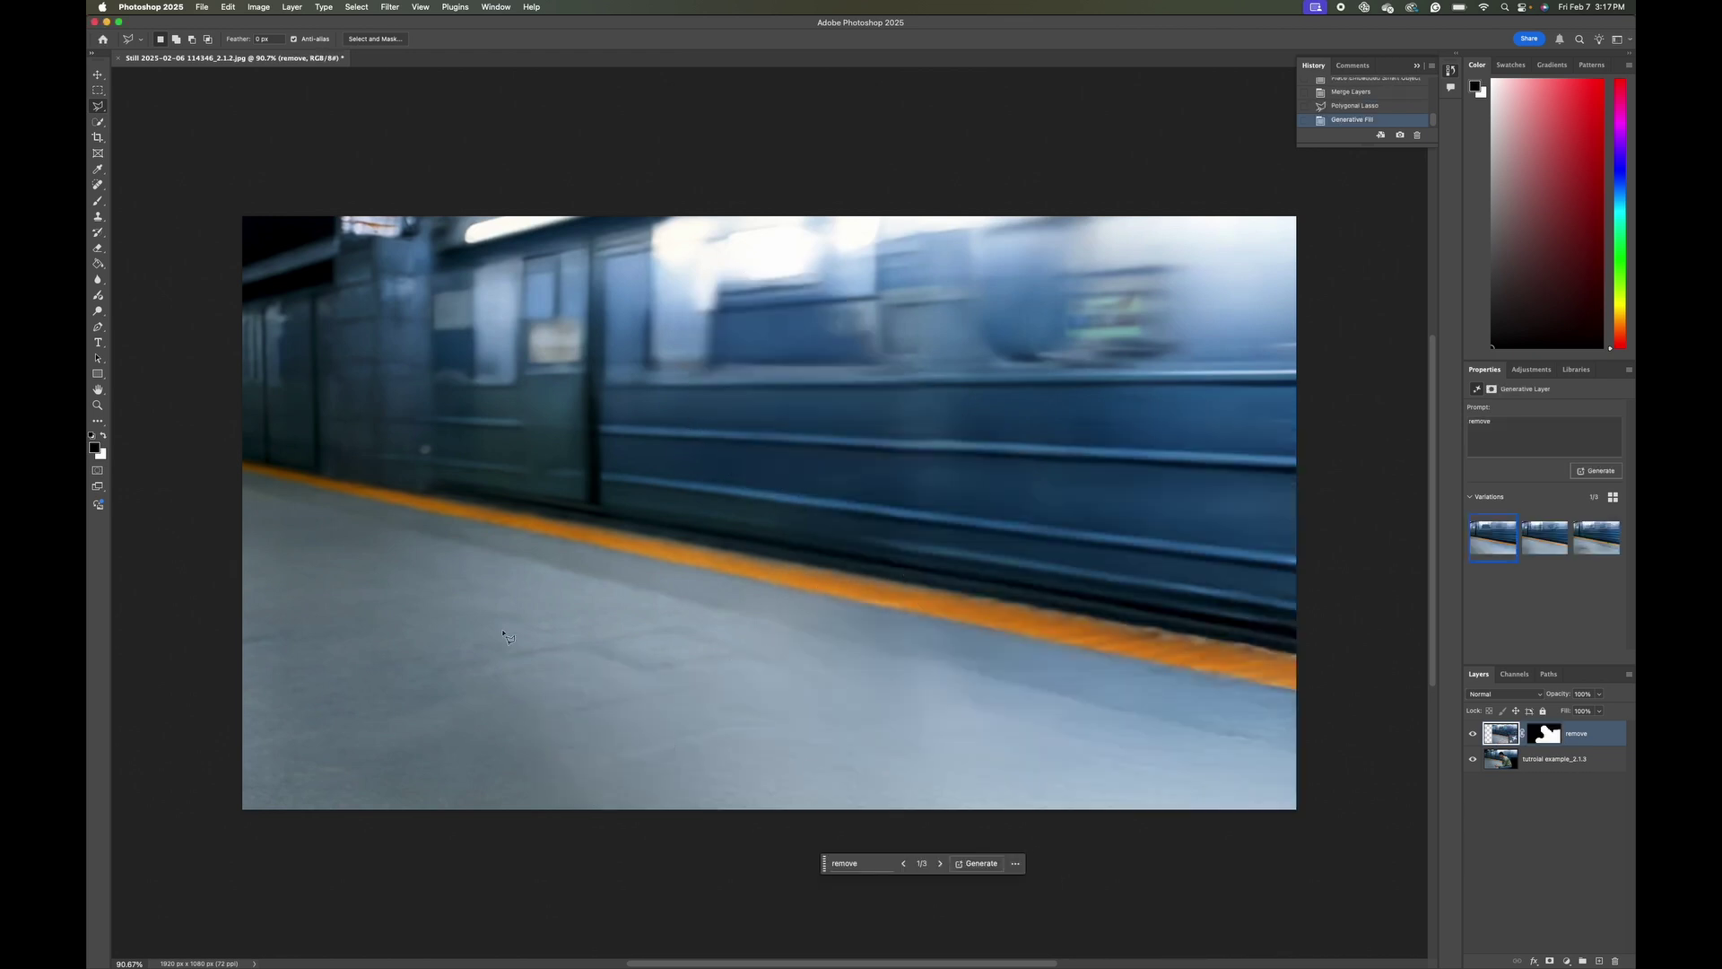
Export the cleaned empty-platform image as a separate file via File > Export.
click(204, 8)
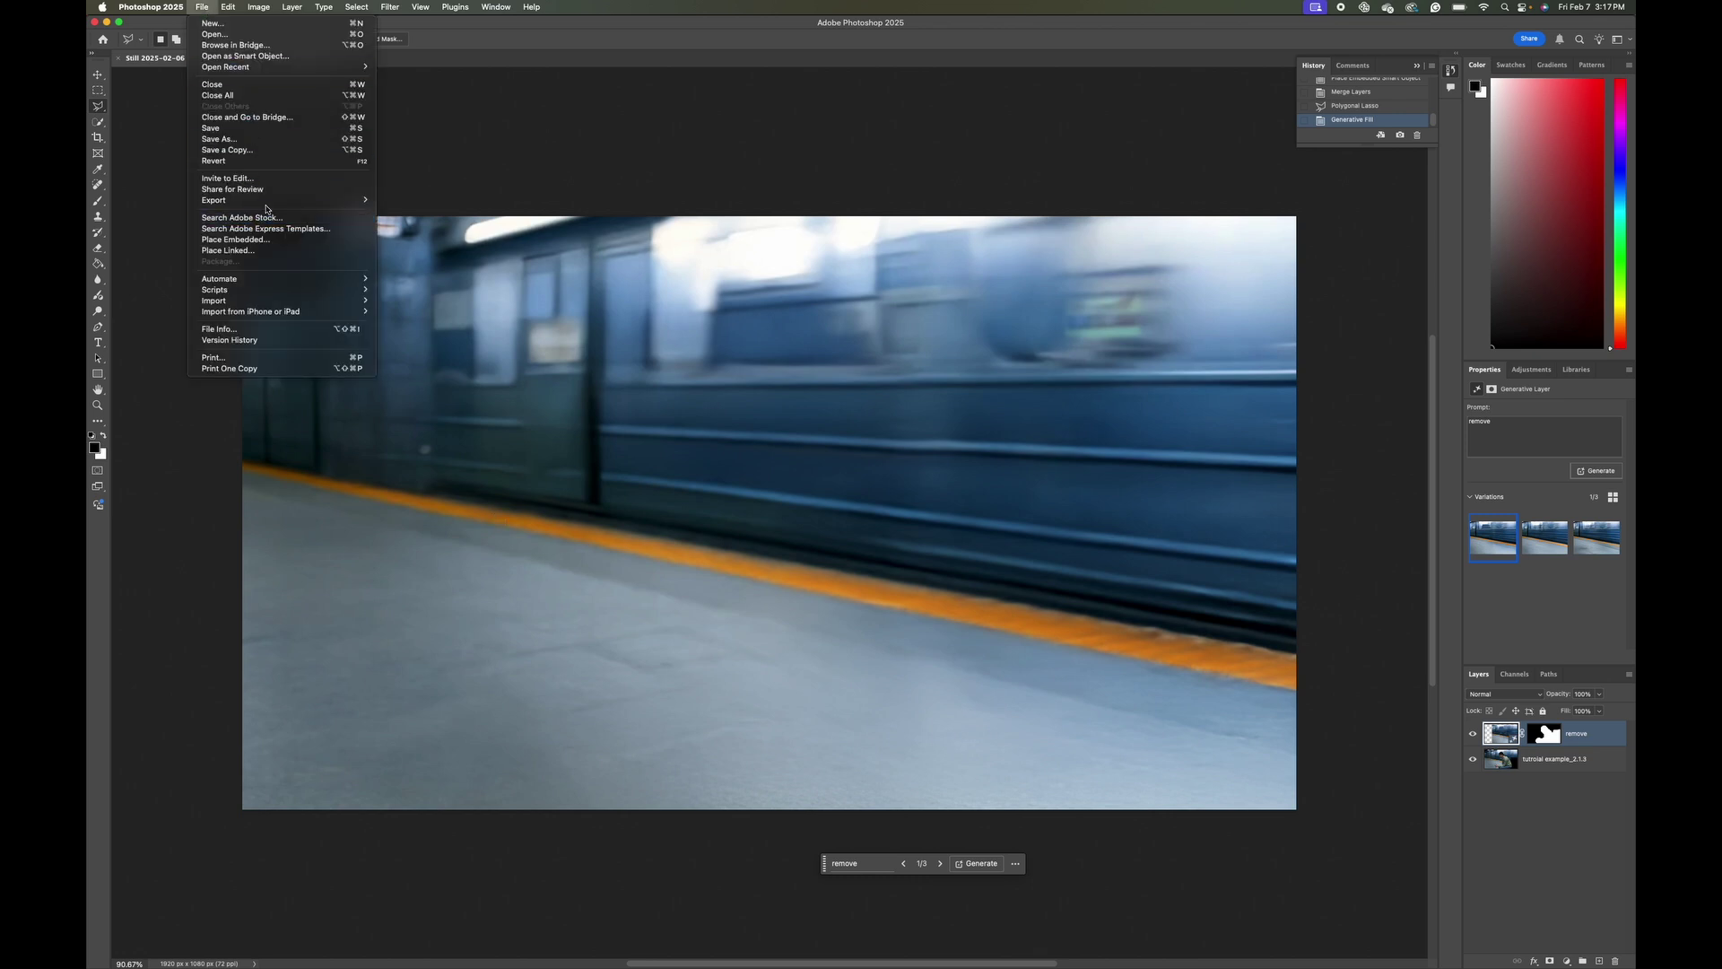
mouse_move(279, 207)
click(422, 214)
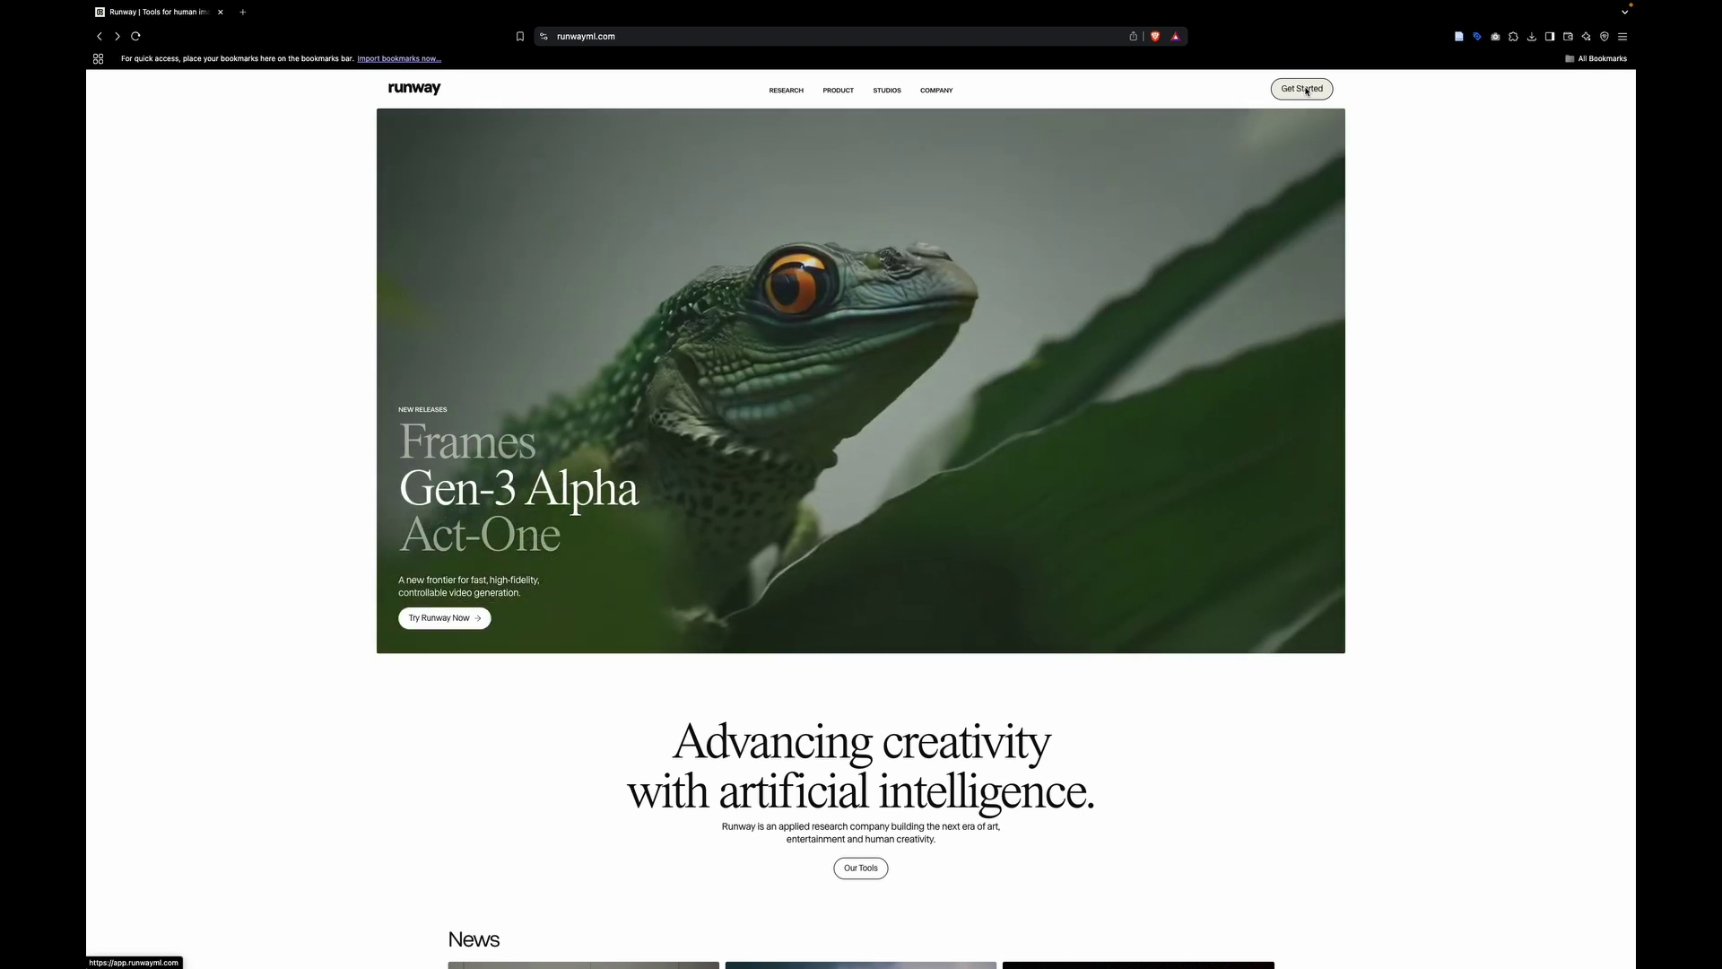
Go to the Runway app dashboard and open the existing Untitled session.
click(1306, 89)
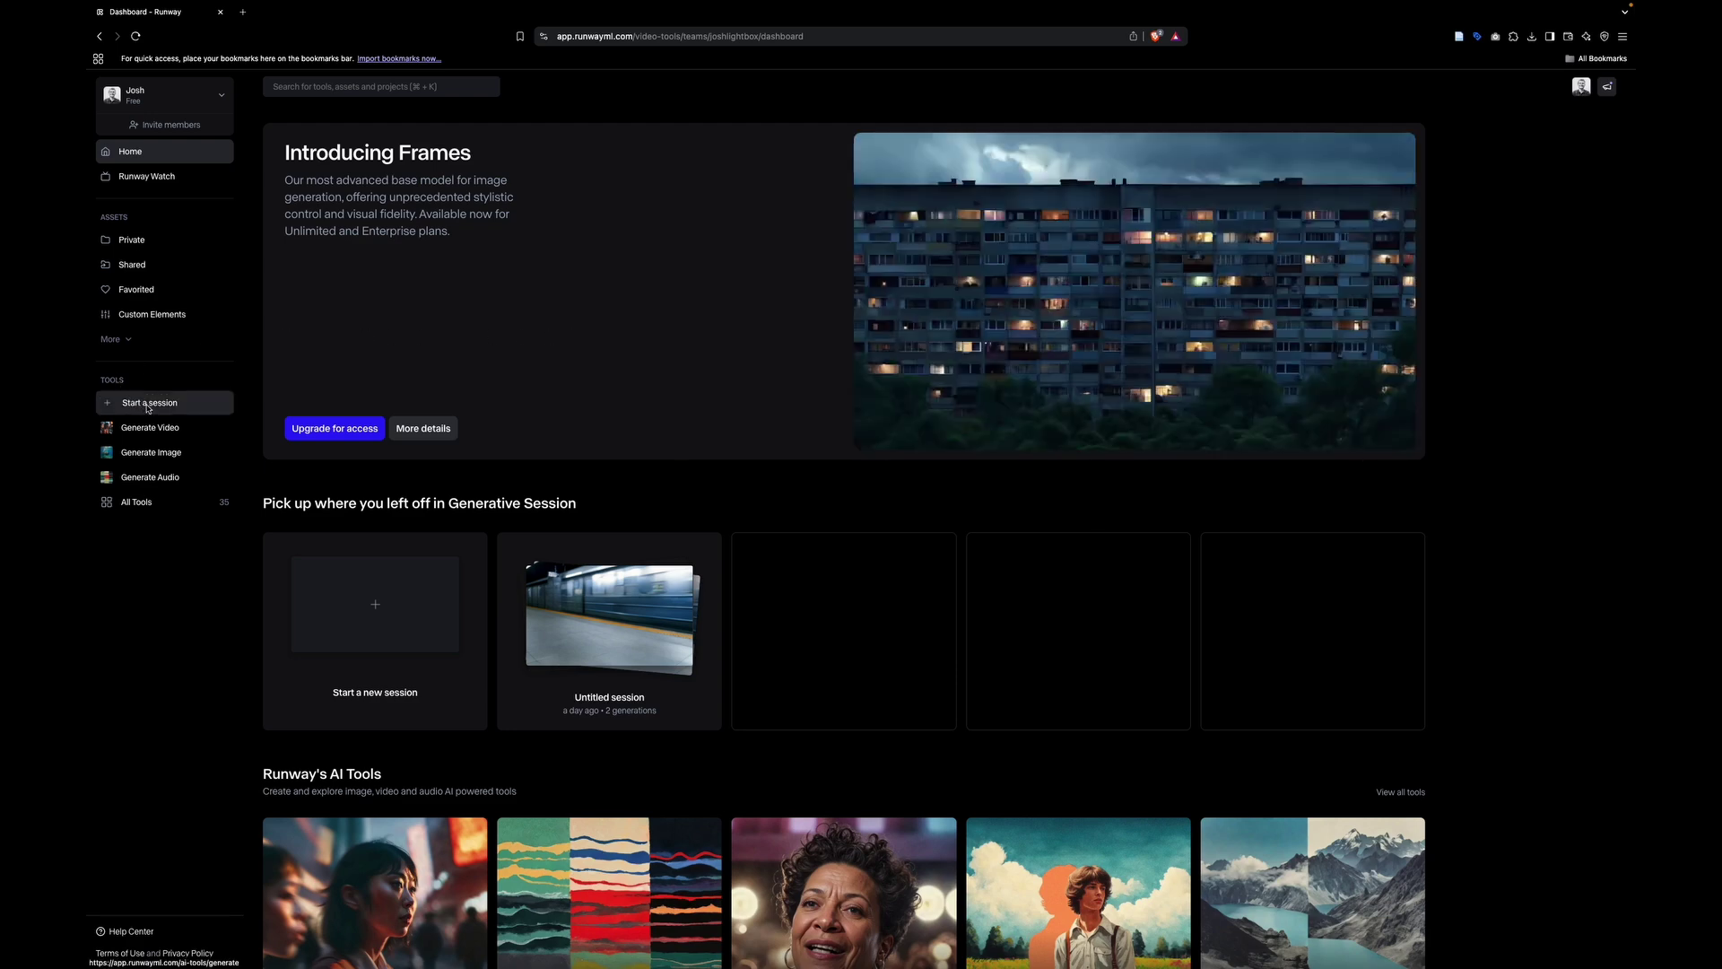
click(642, 709)
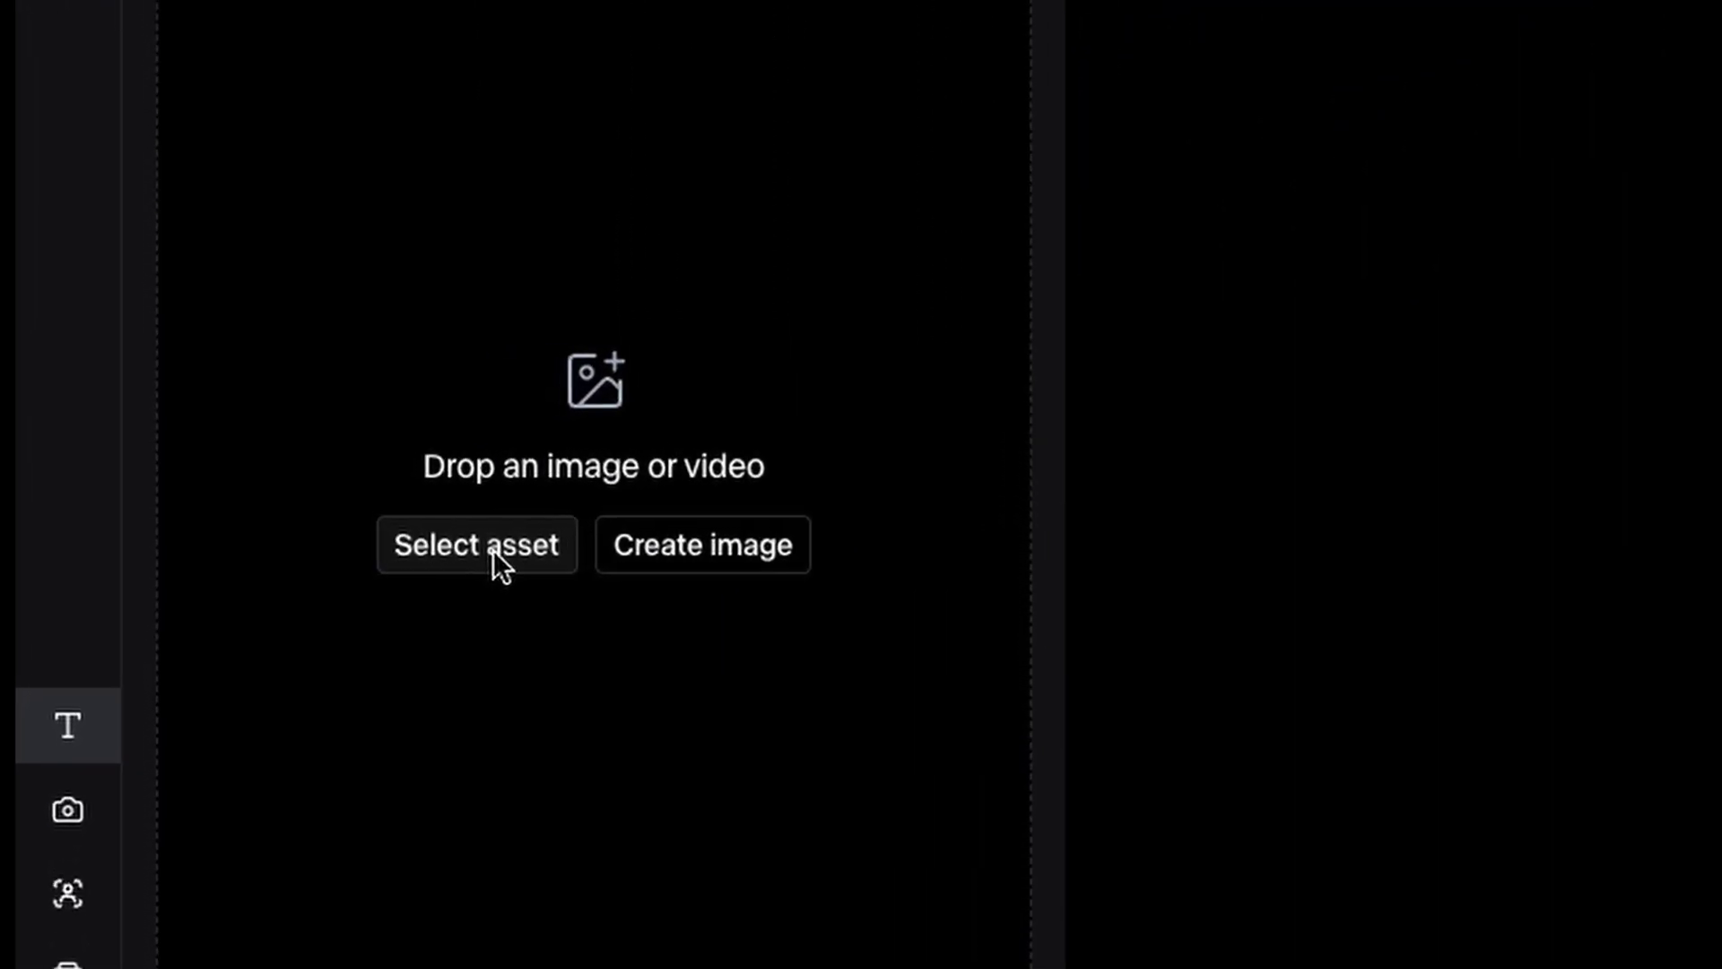
Choose the uploaded subway.jpg from the private assets as the video generation's input image.
click(494, 551)
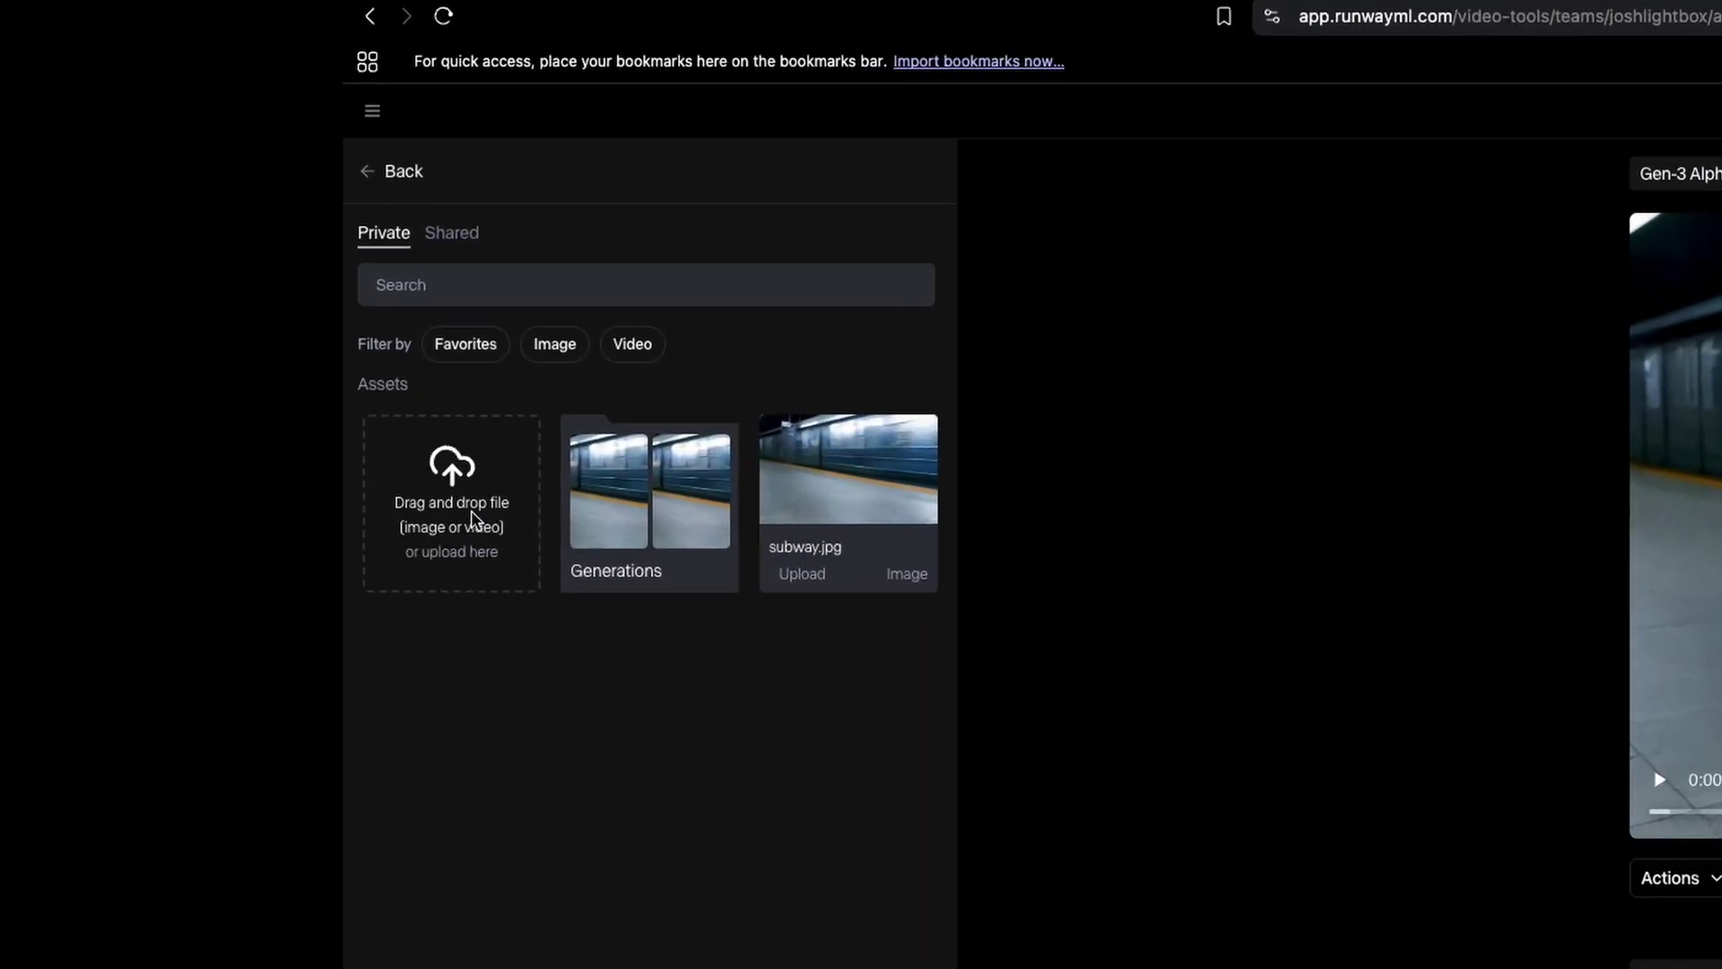
click(455, 539)
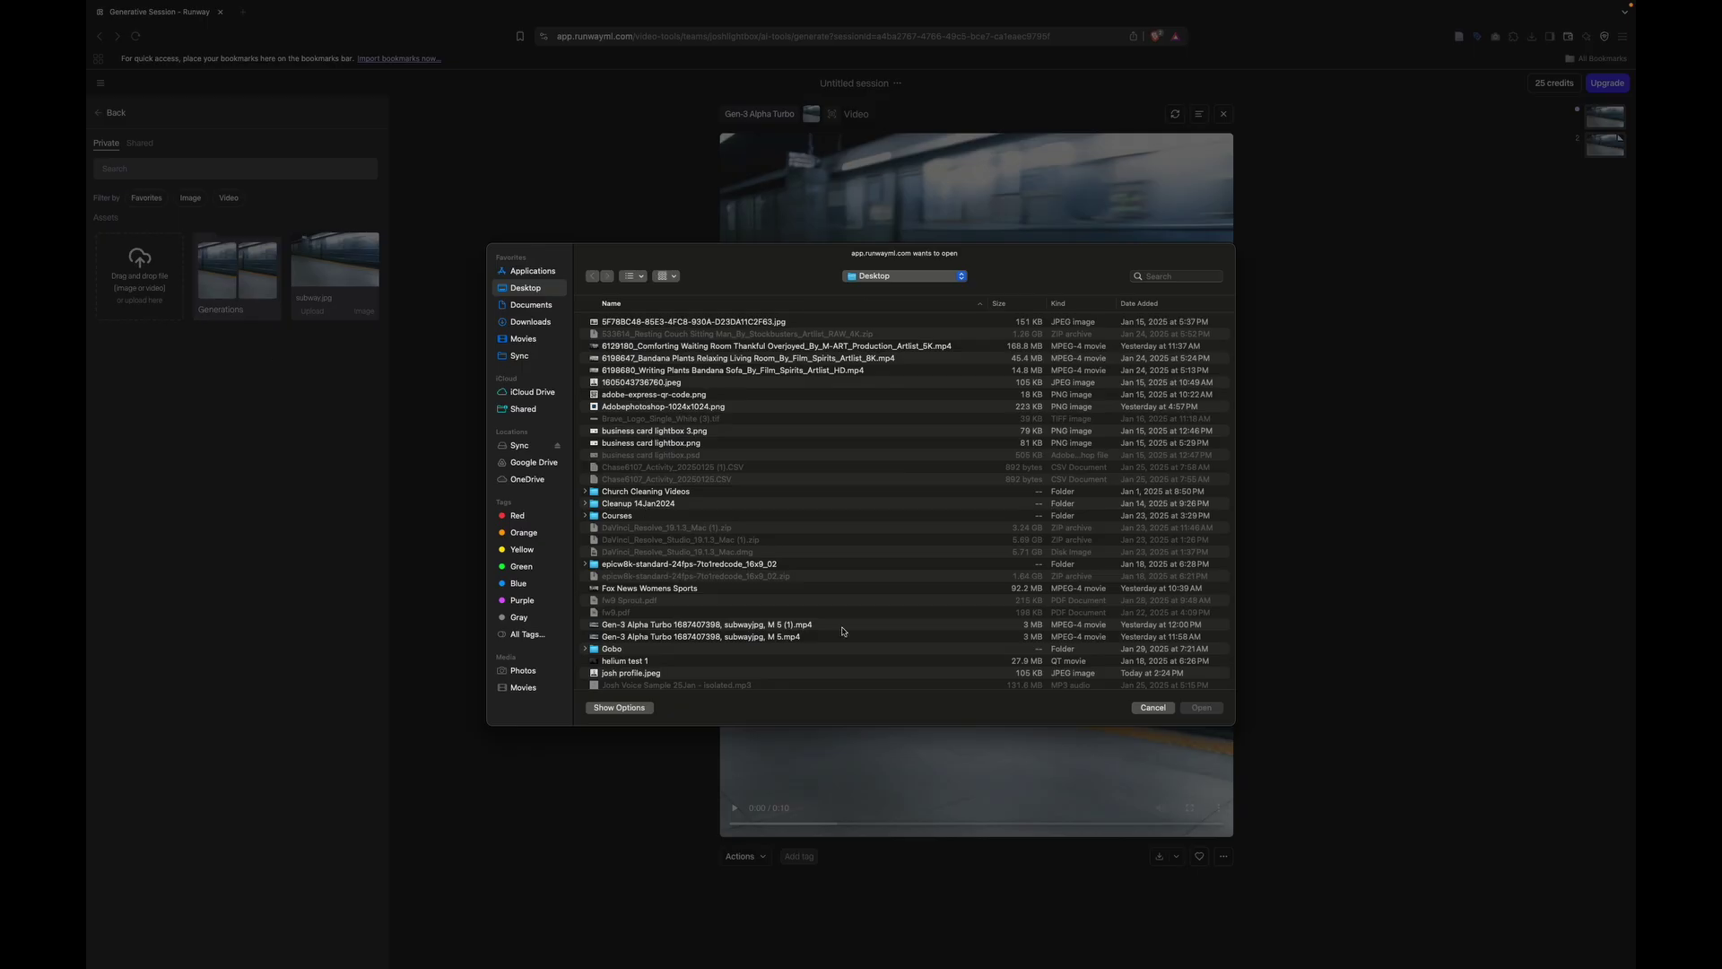
click(1152, 708)
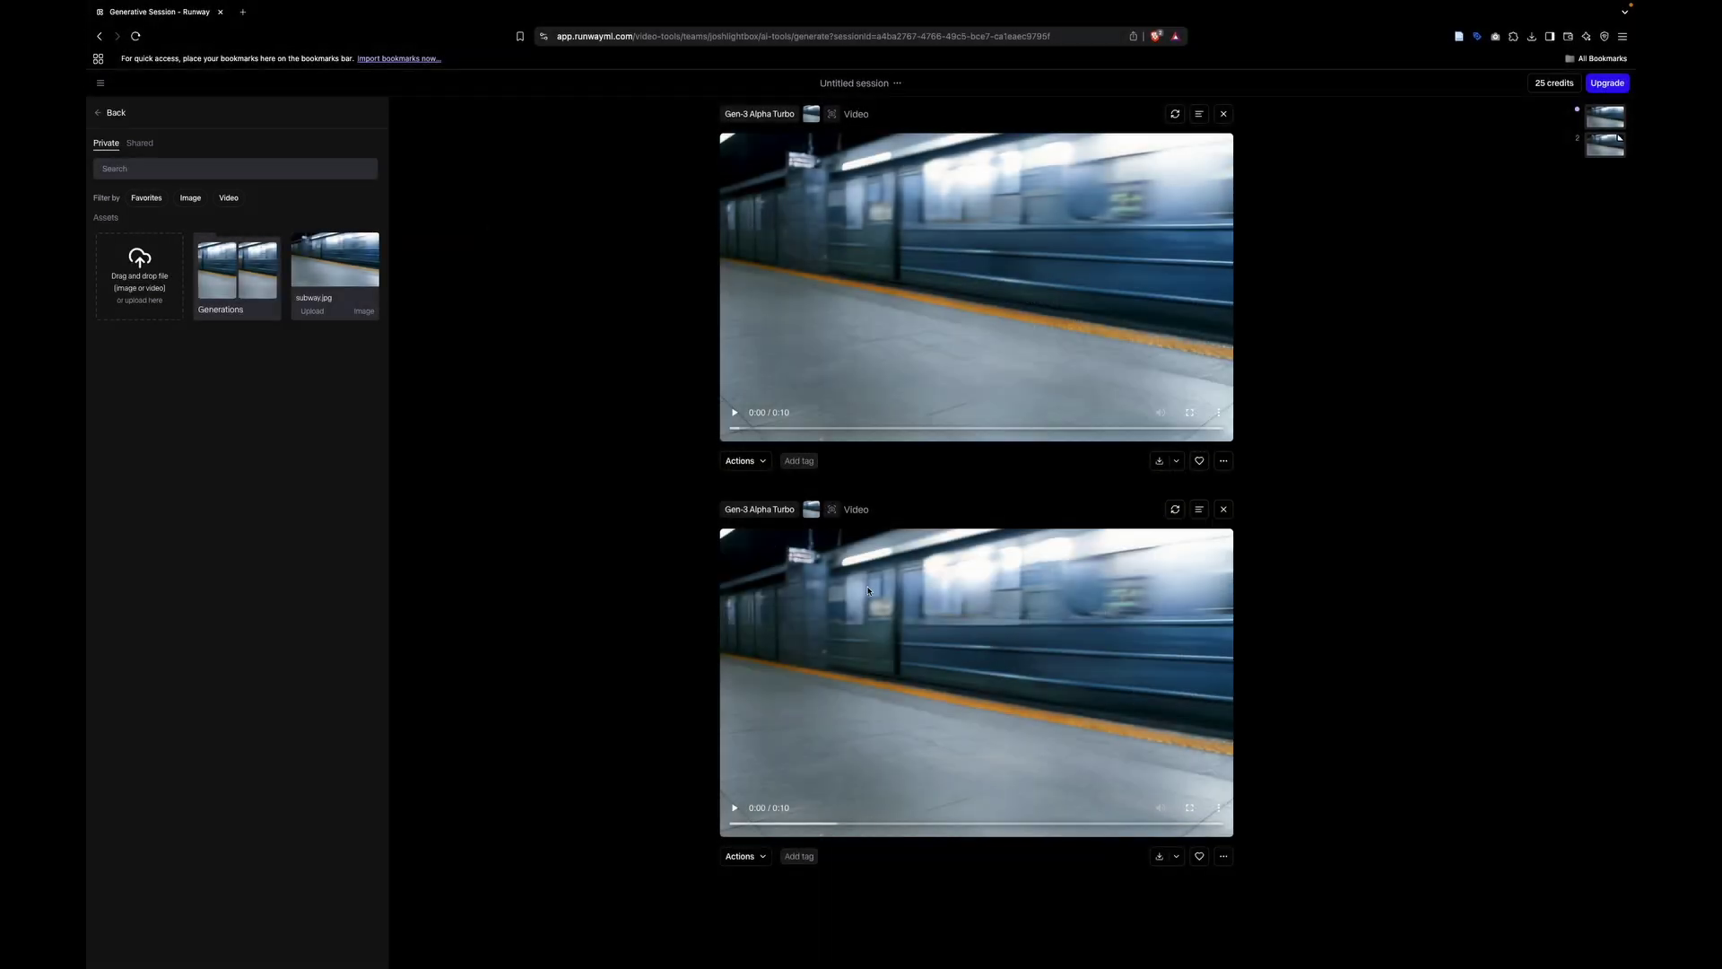
click(331, 263)
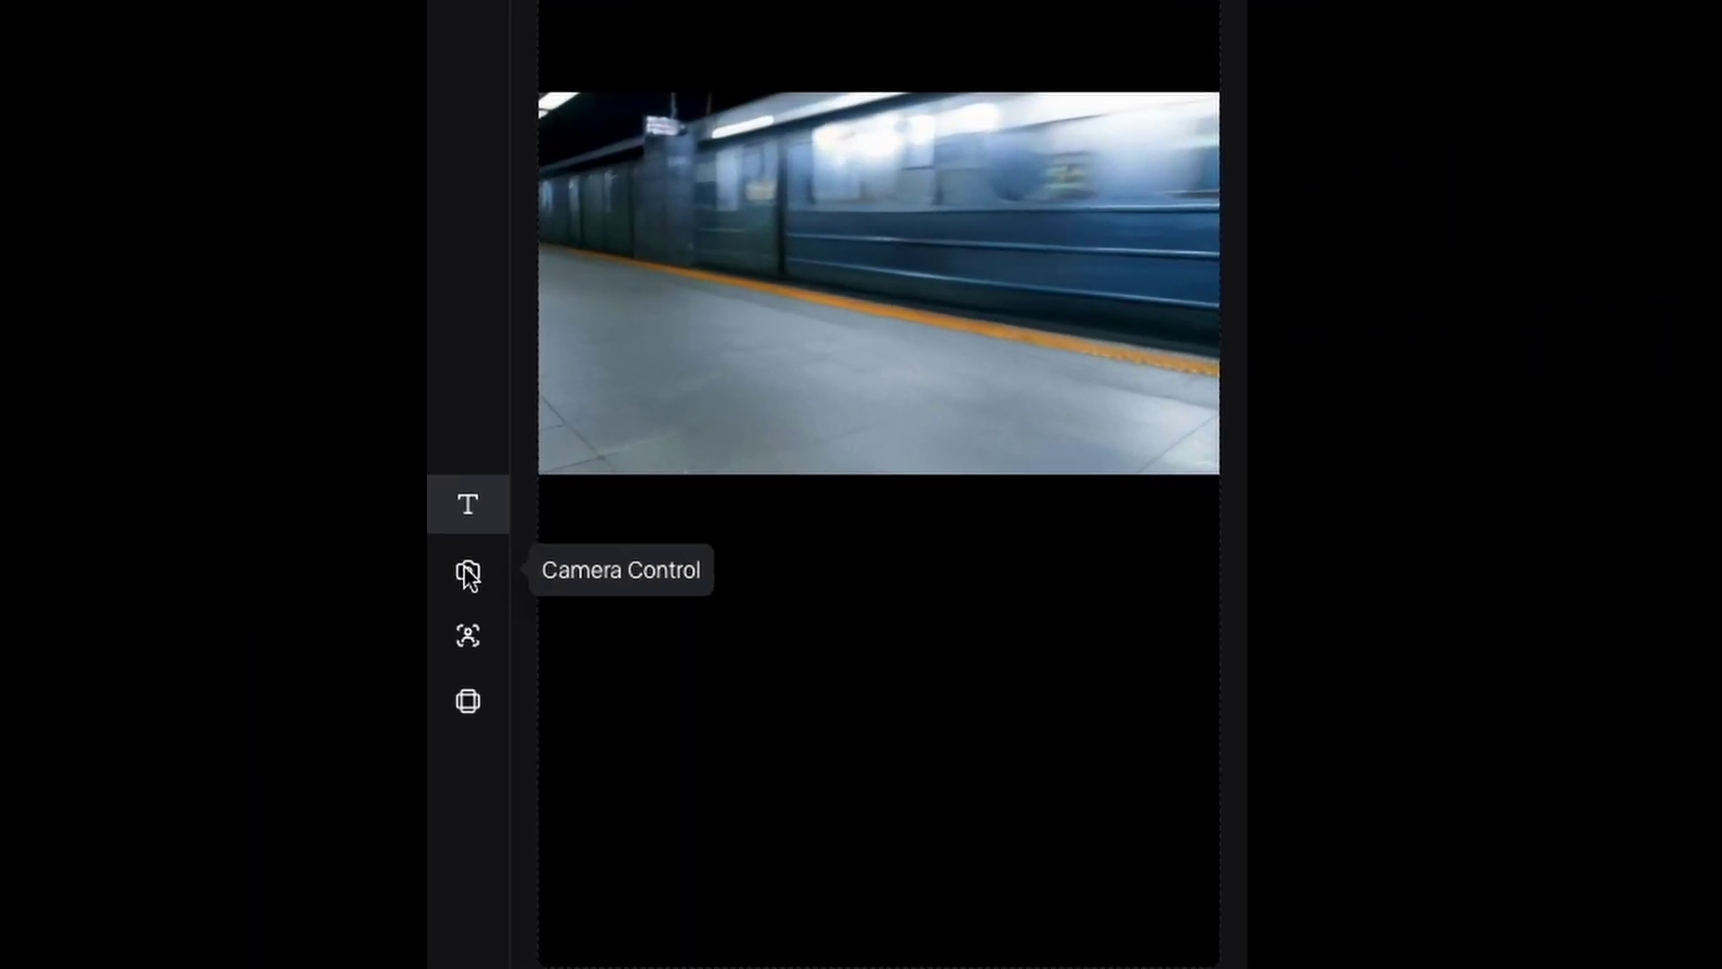
Turn on Static Camera in Camera Control so the subway.jpg clip stays still.
click(467, 574)
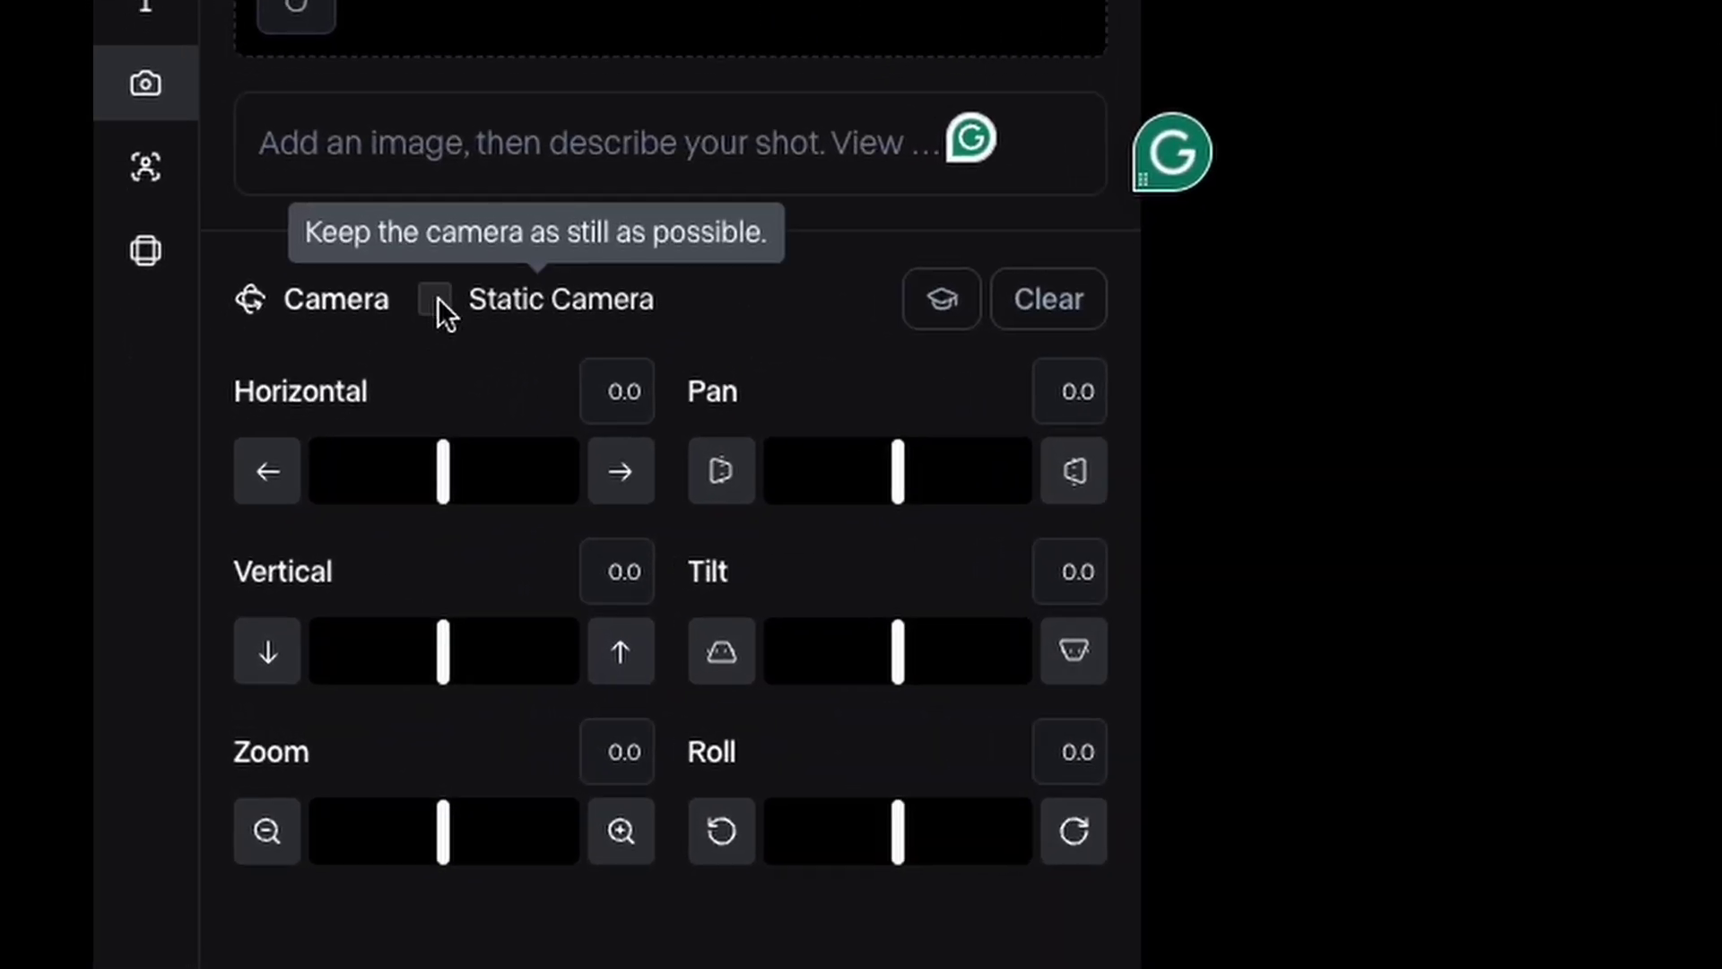
click(442, 292)
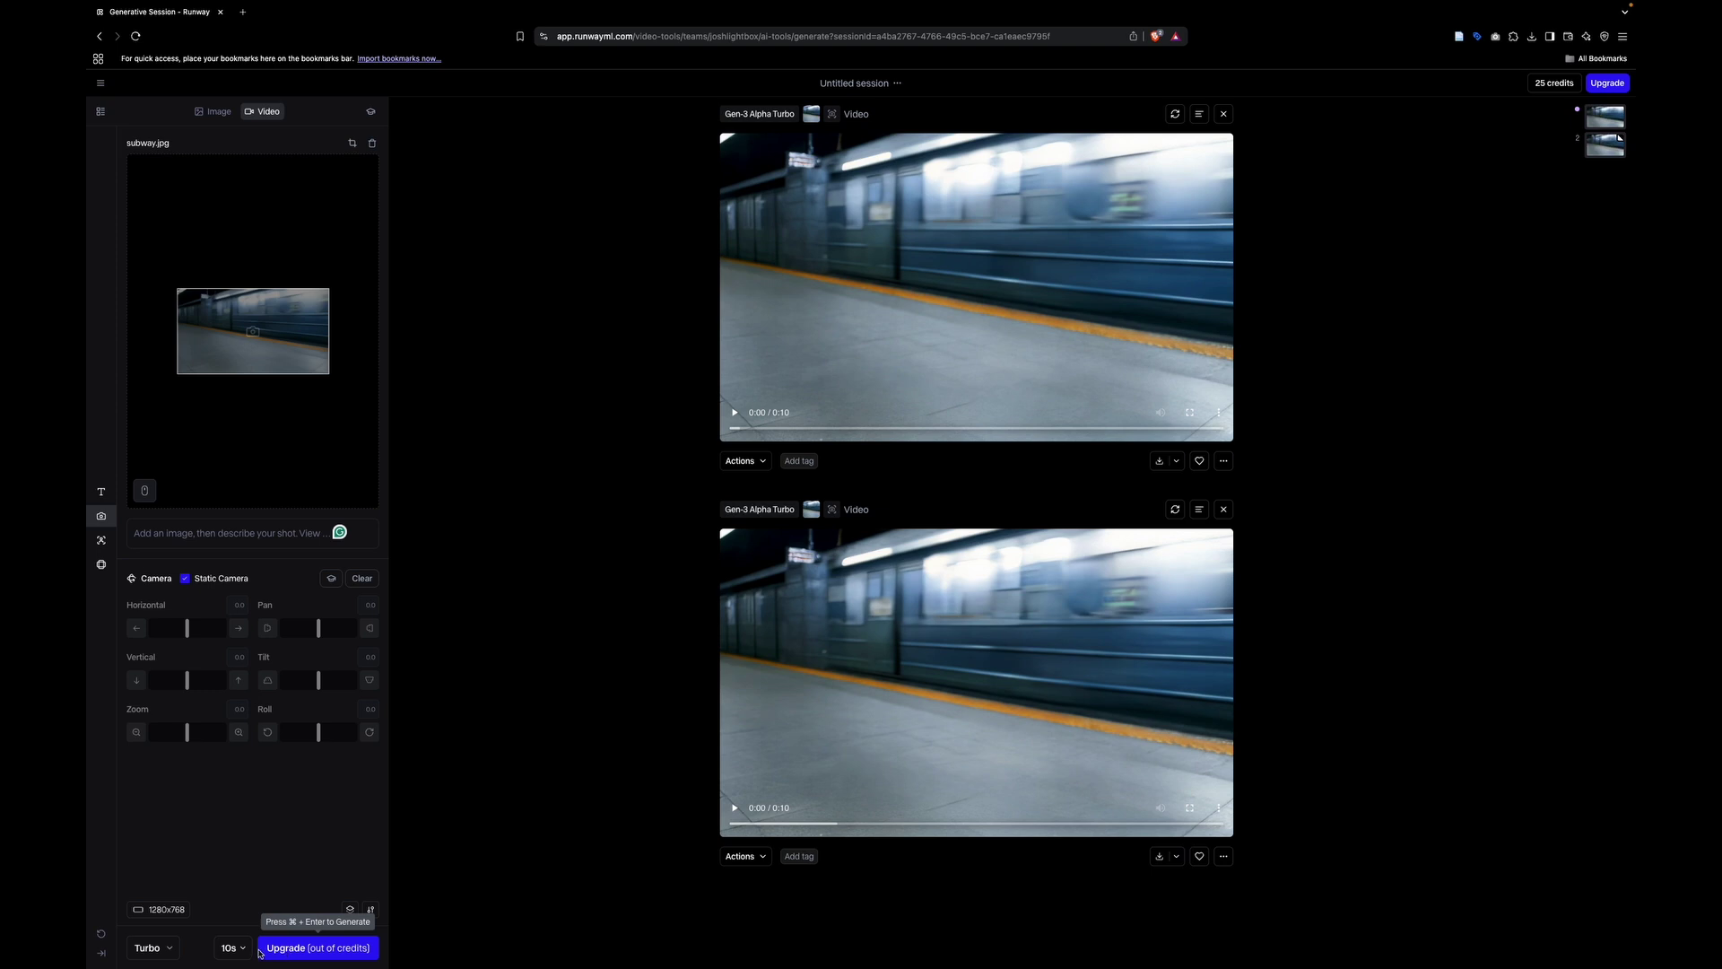
Play and pause the second generated subway-train video, then download it.
click(734, 808)
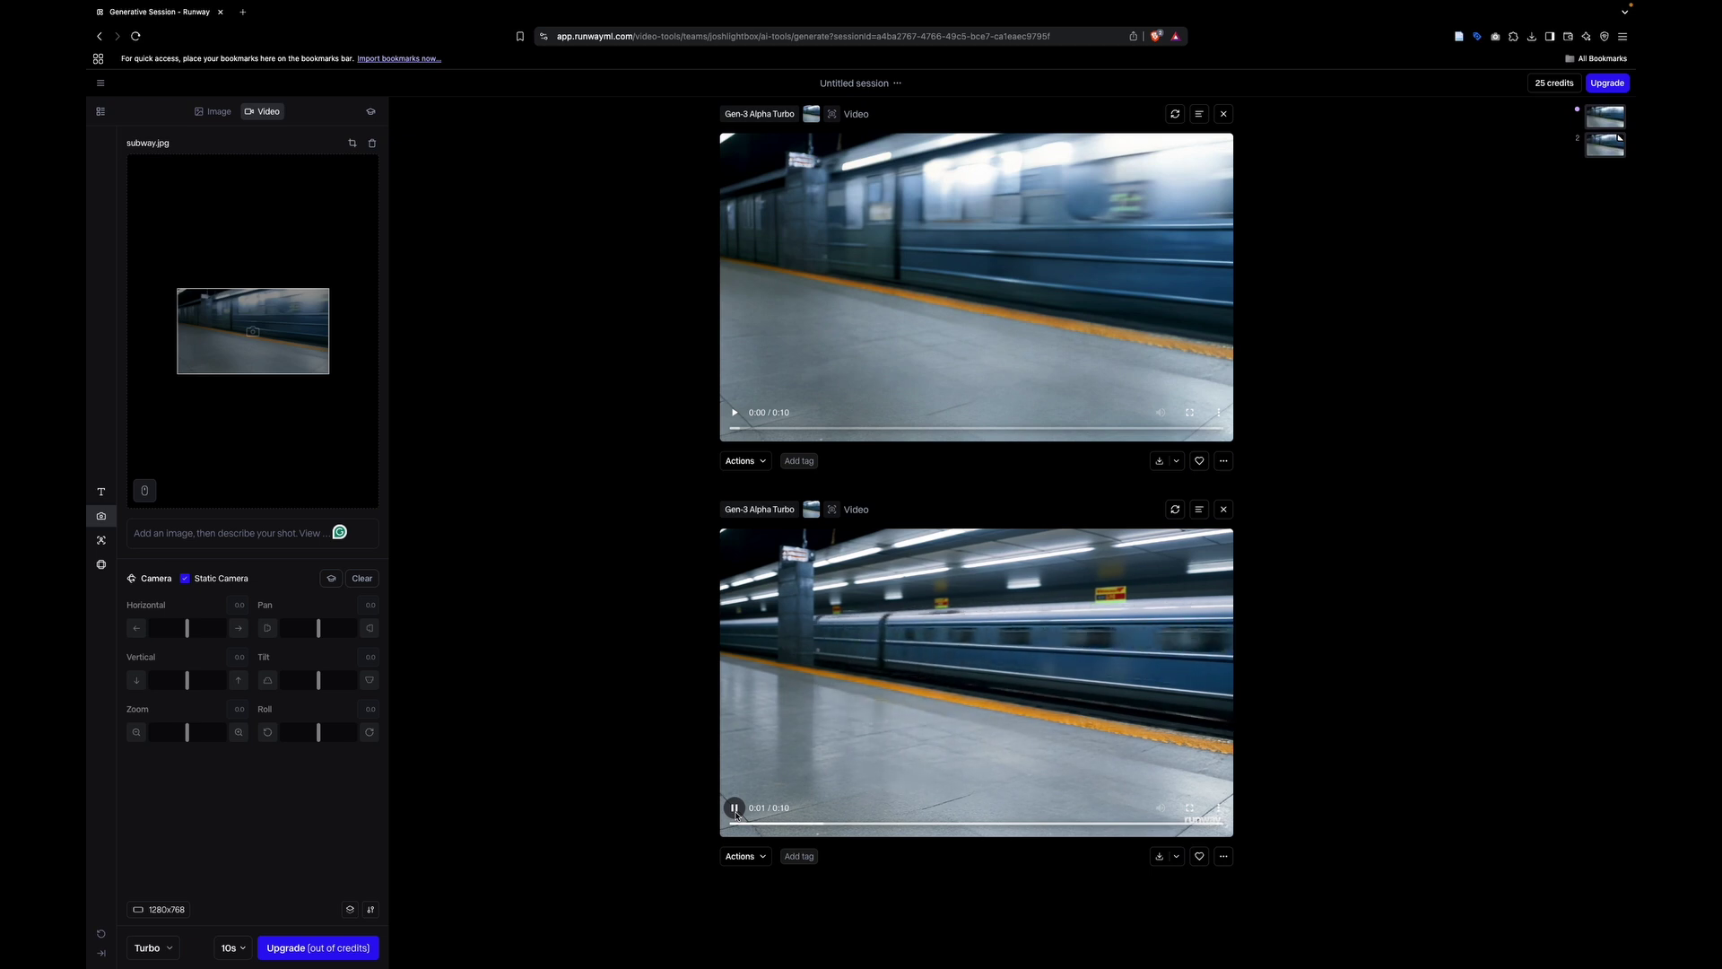
click(734, 808)
click(1160, 857)
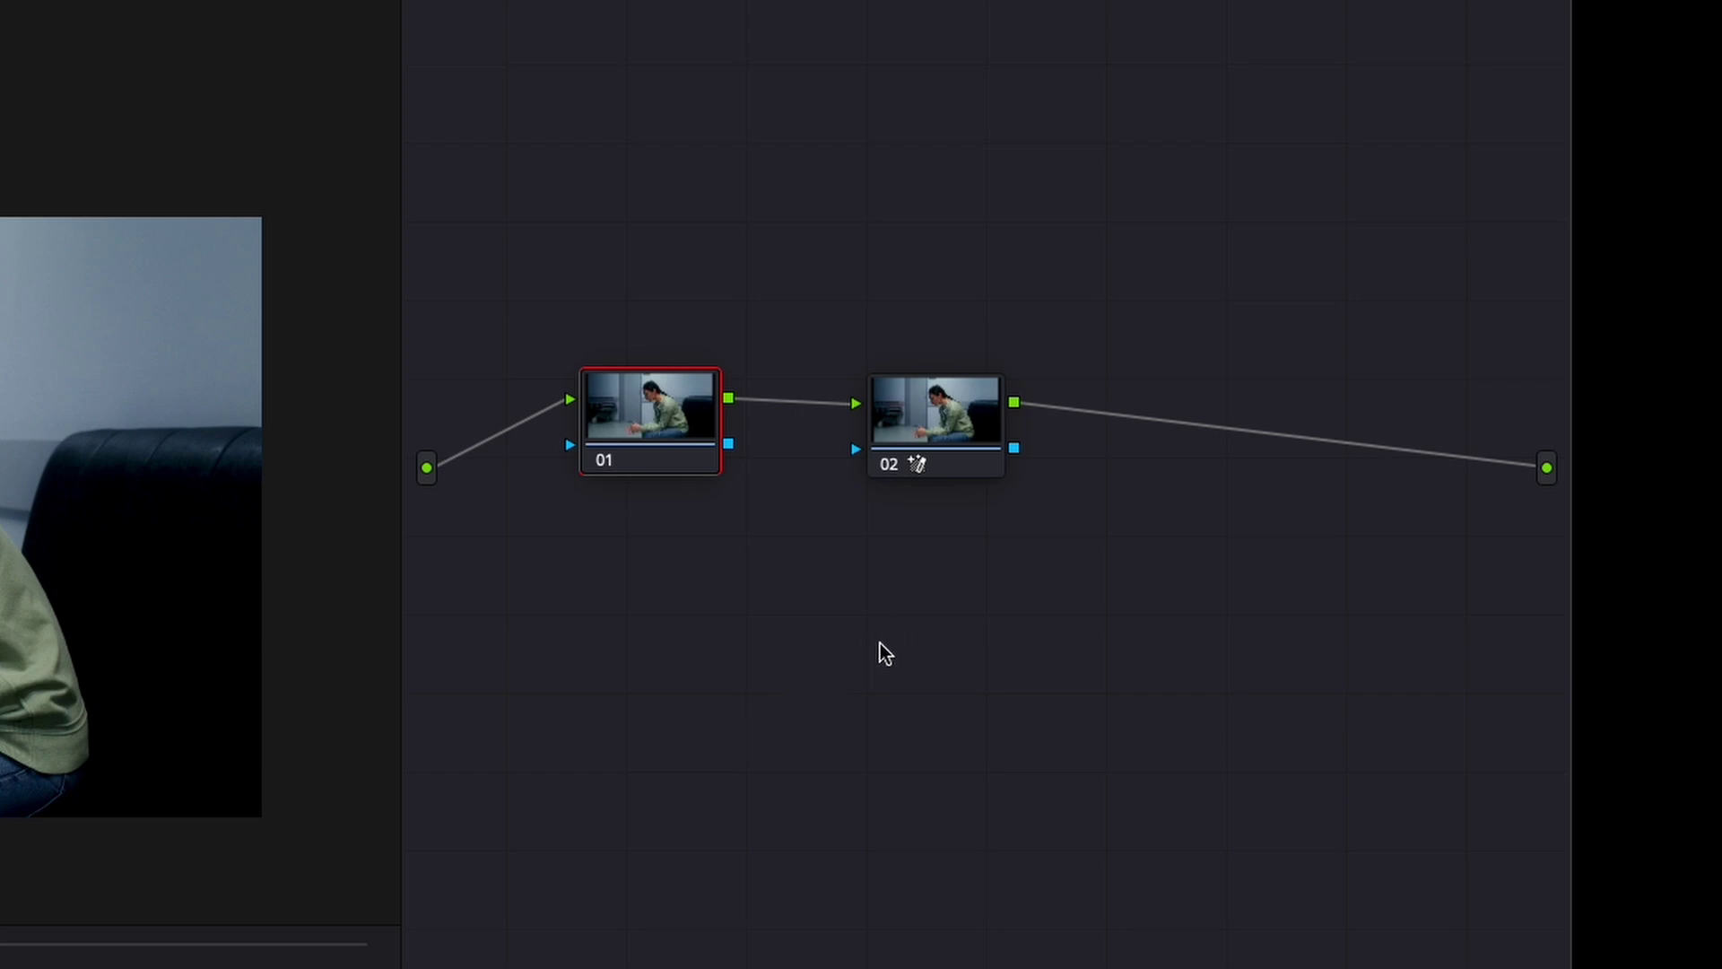
Add node 03, delete all node links, and place 02 left of stacked 01 and 03.
key(shift+s)
drag(635, 534, 601, 654)
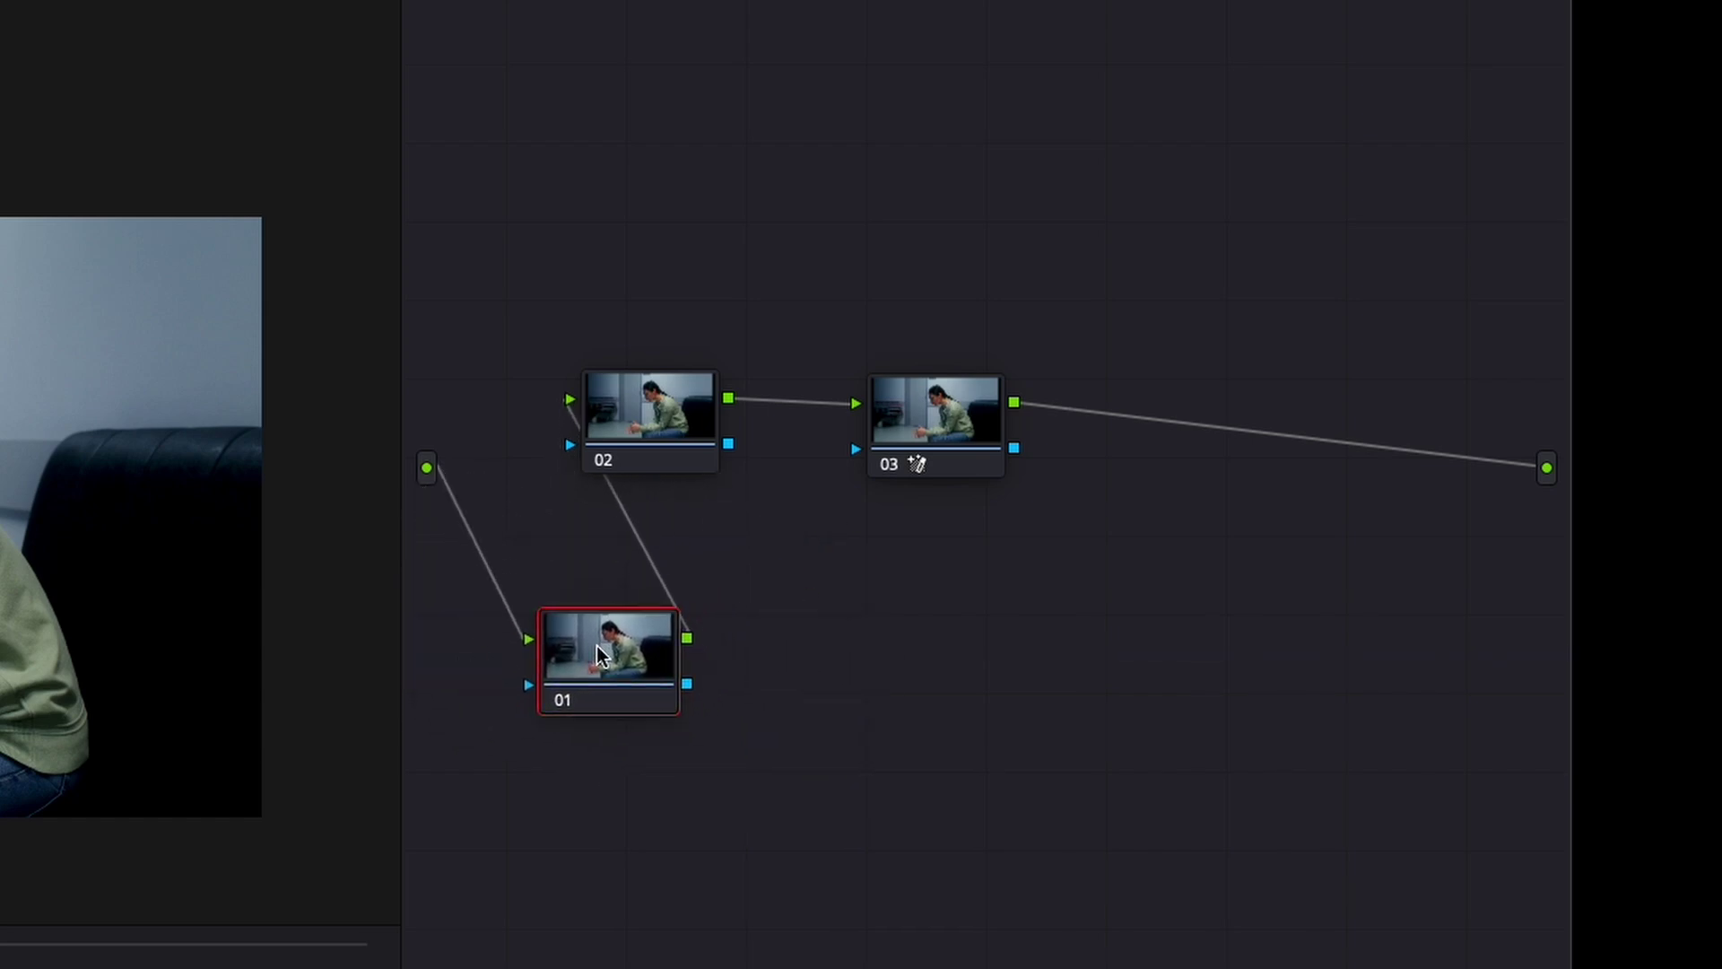
click(474, 541)
key(Delete)
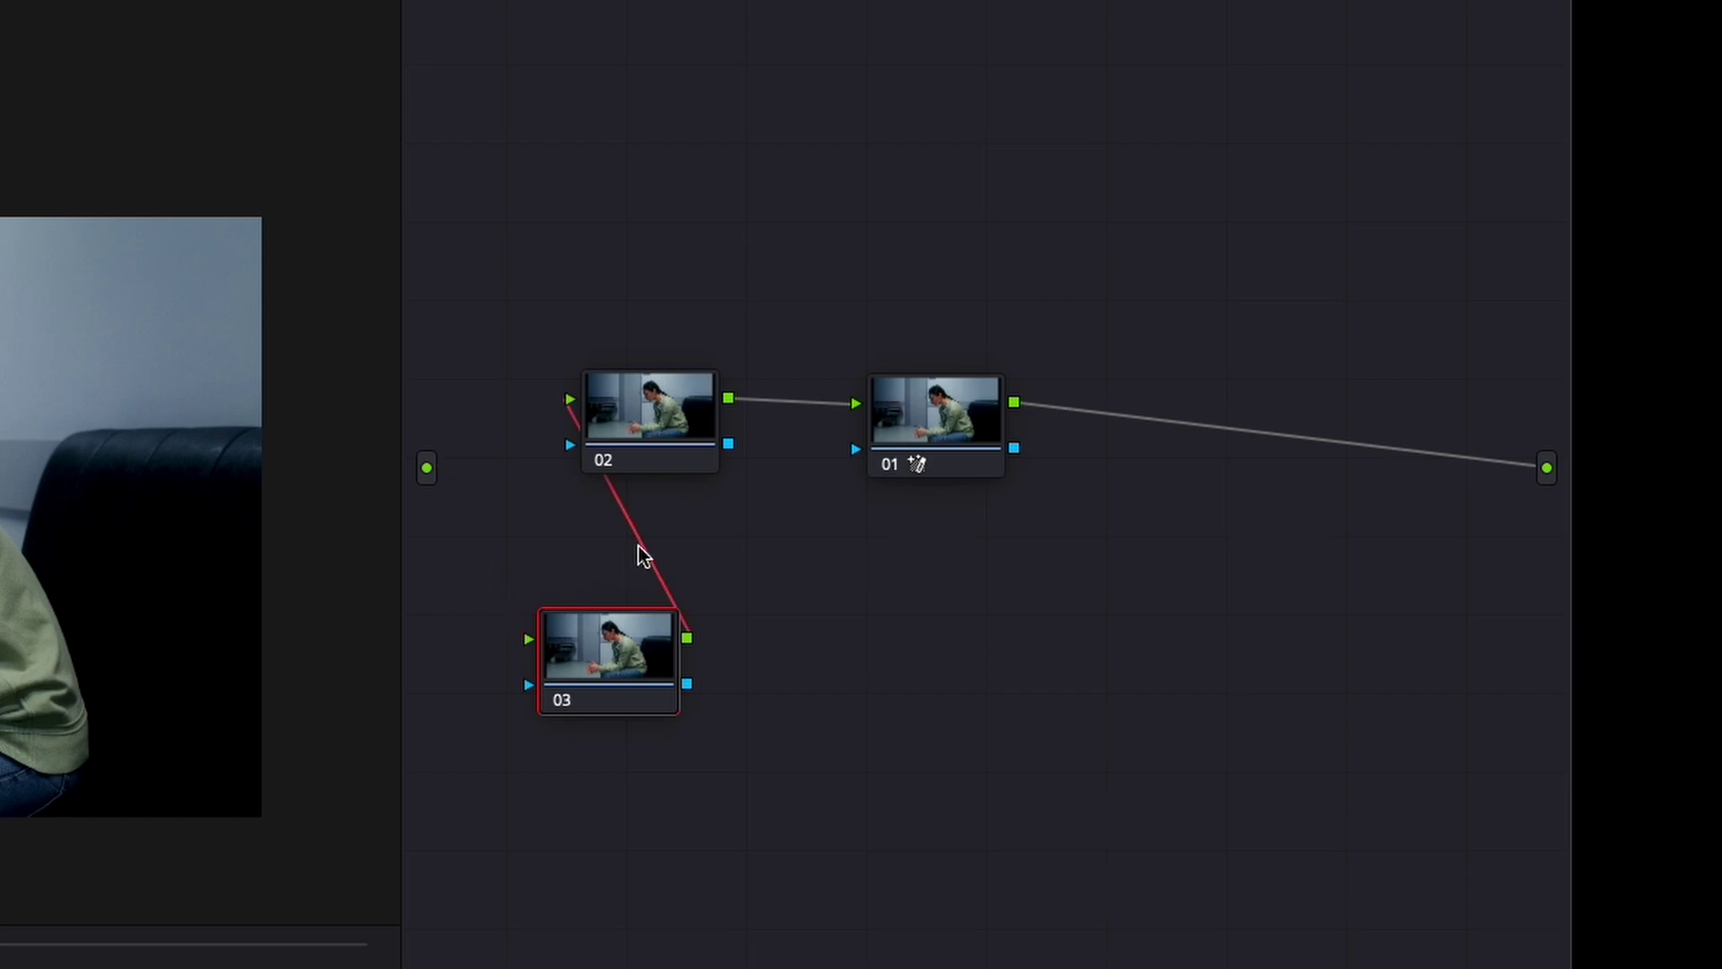
key(Delete)
click(1134, 417)
key(Delete)
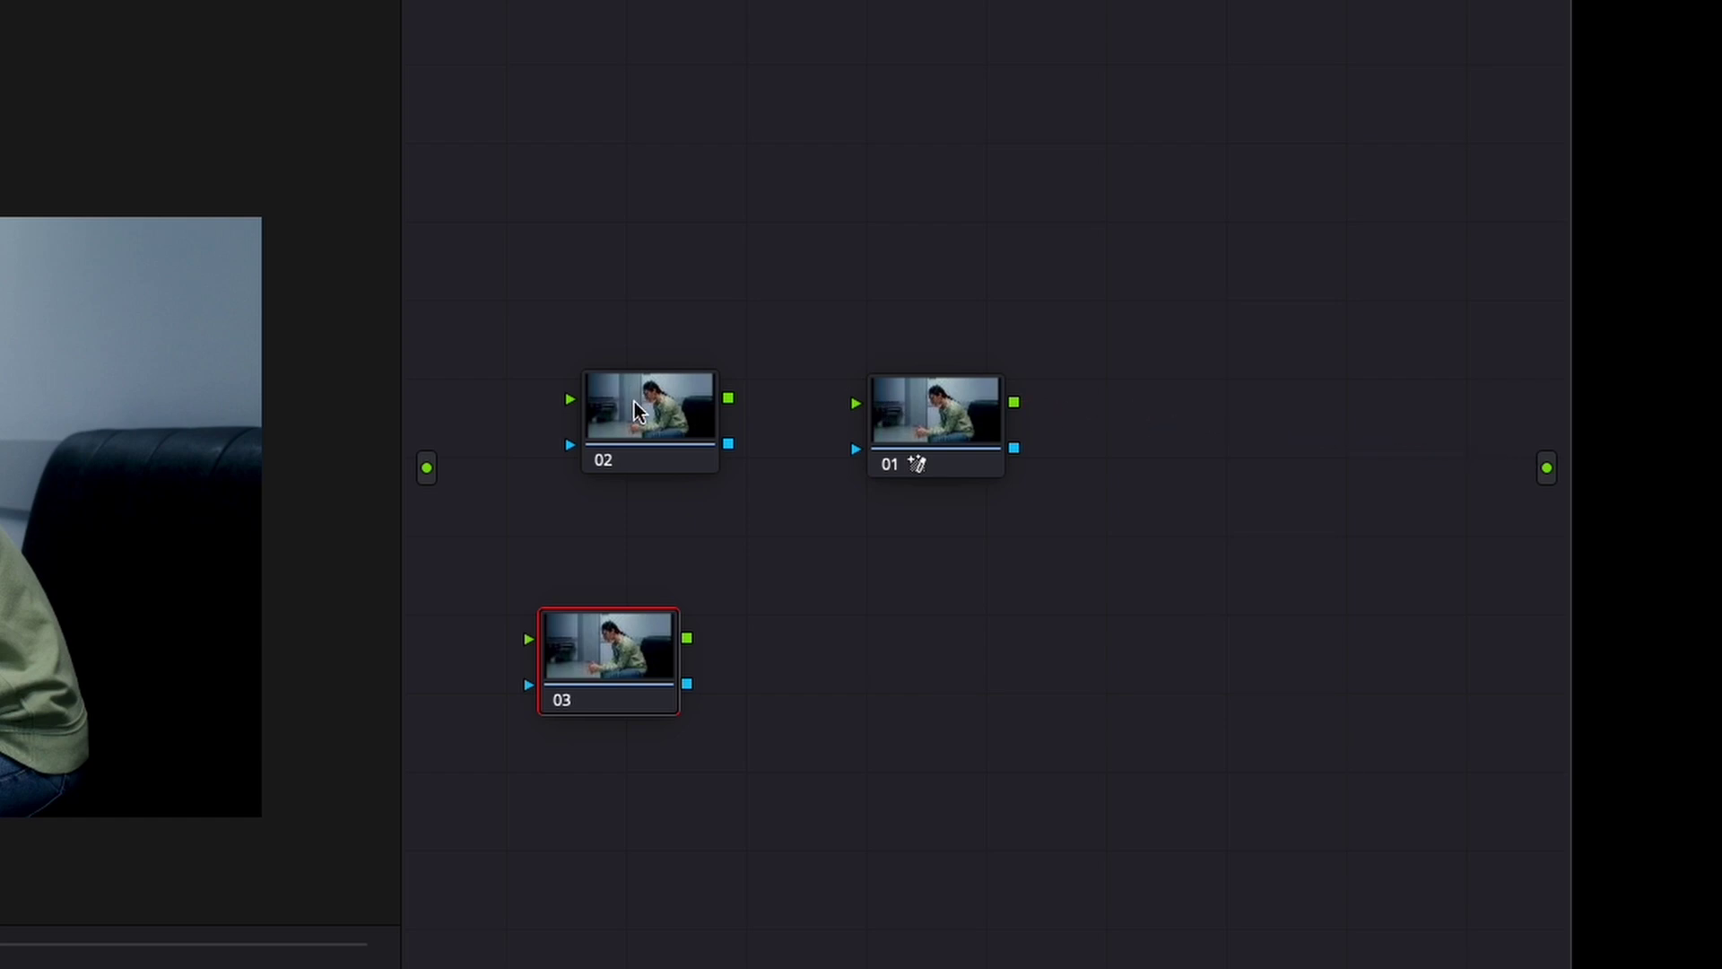
drag(603, 664, 958, 593)
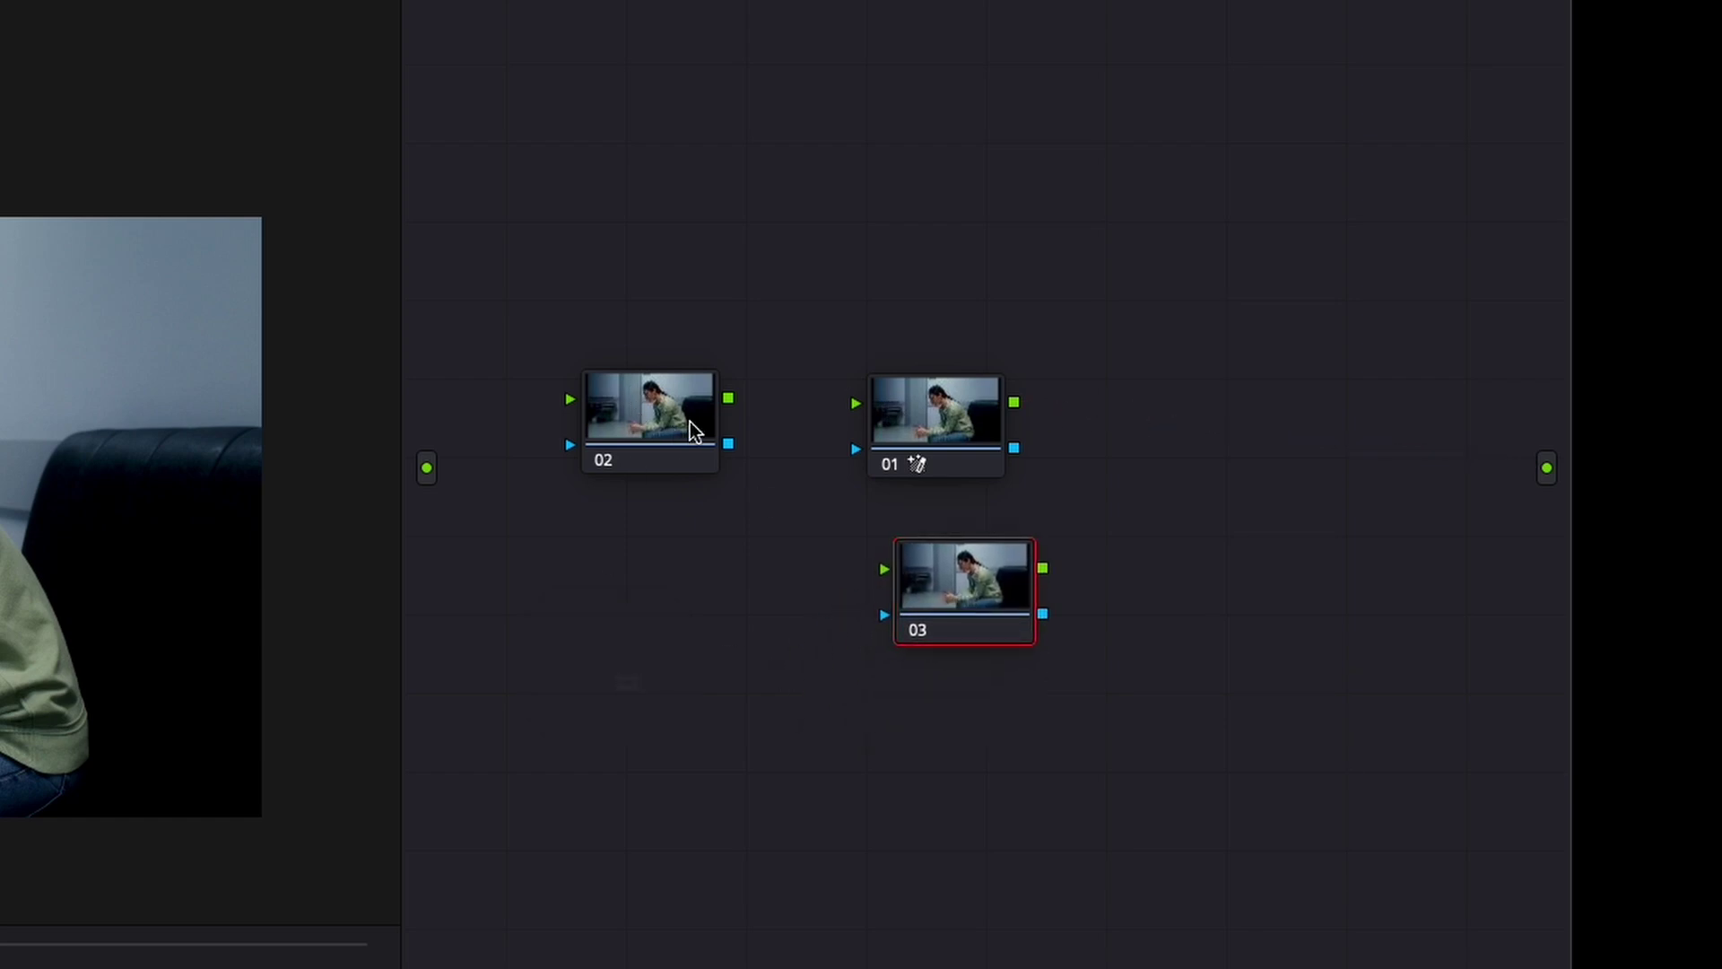
drag(646, 417, 624, 501)
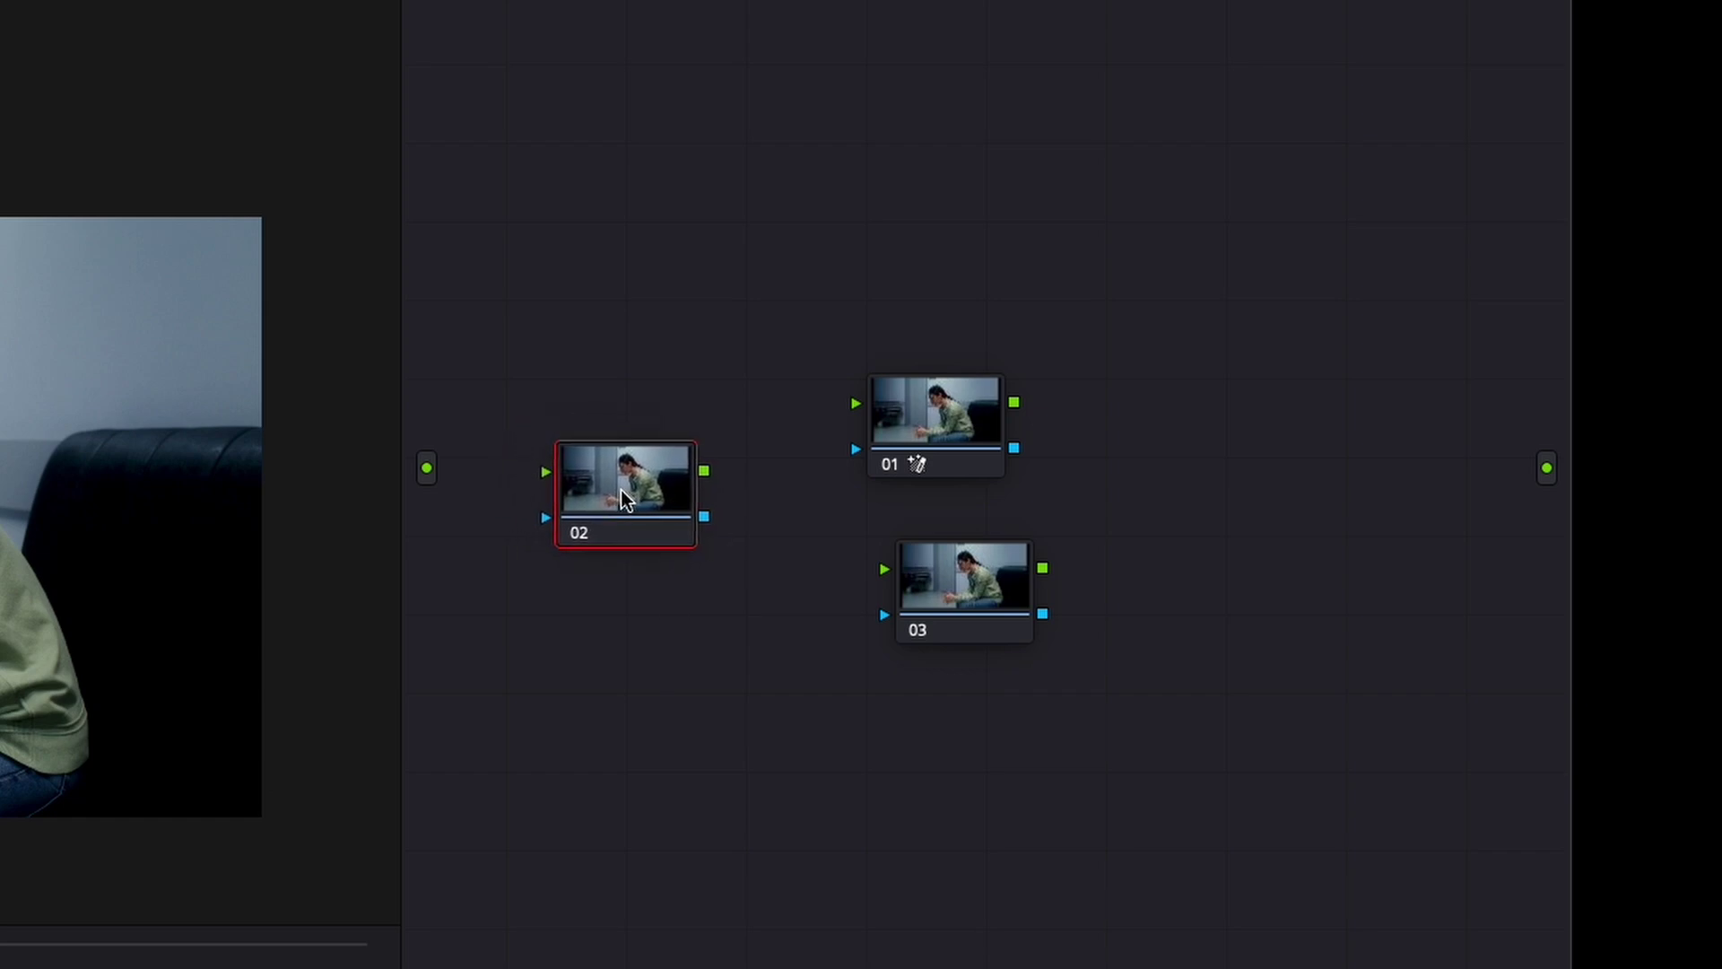
Add a Layer Mixer node and connect nodes 01 and 03 into it.
right_click(1181, 438)
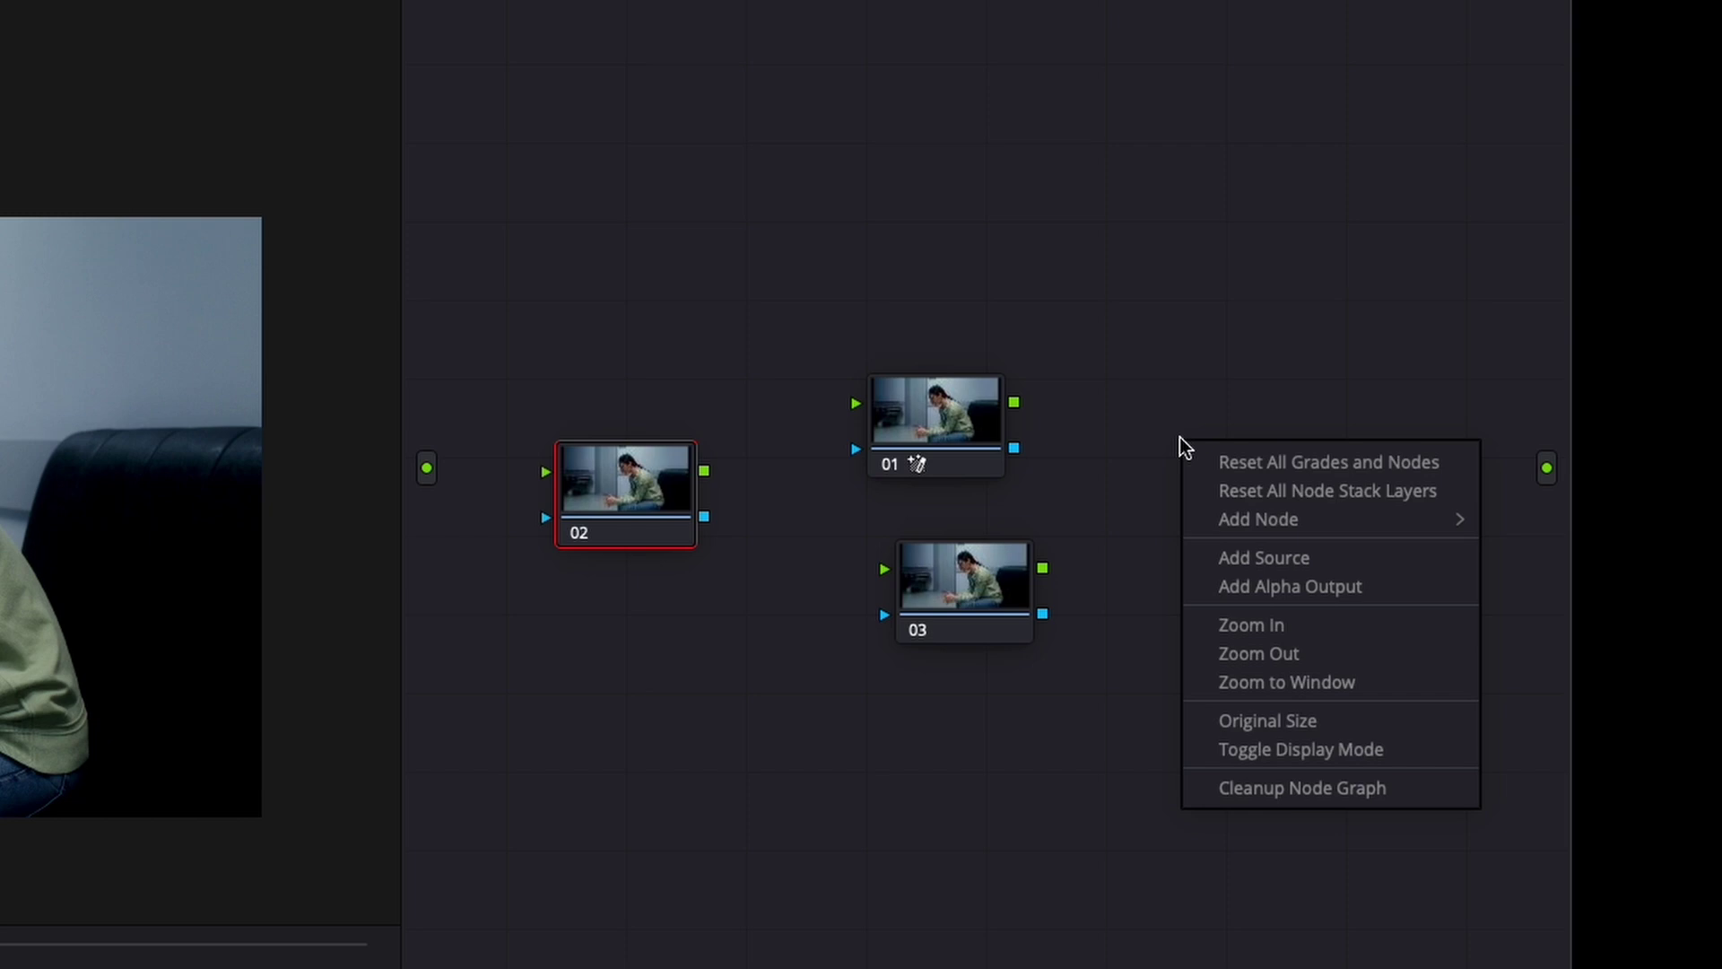
mouse_move(1249, 523)
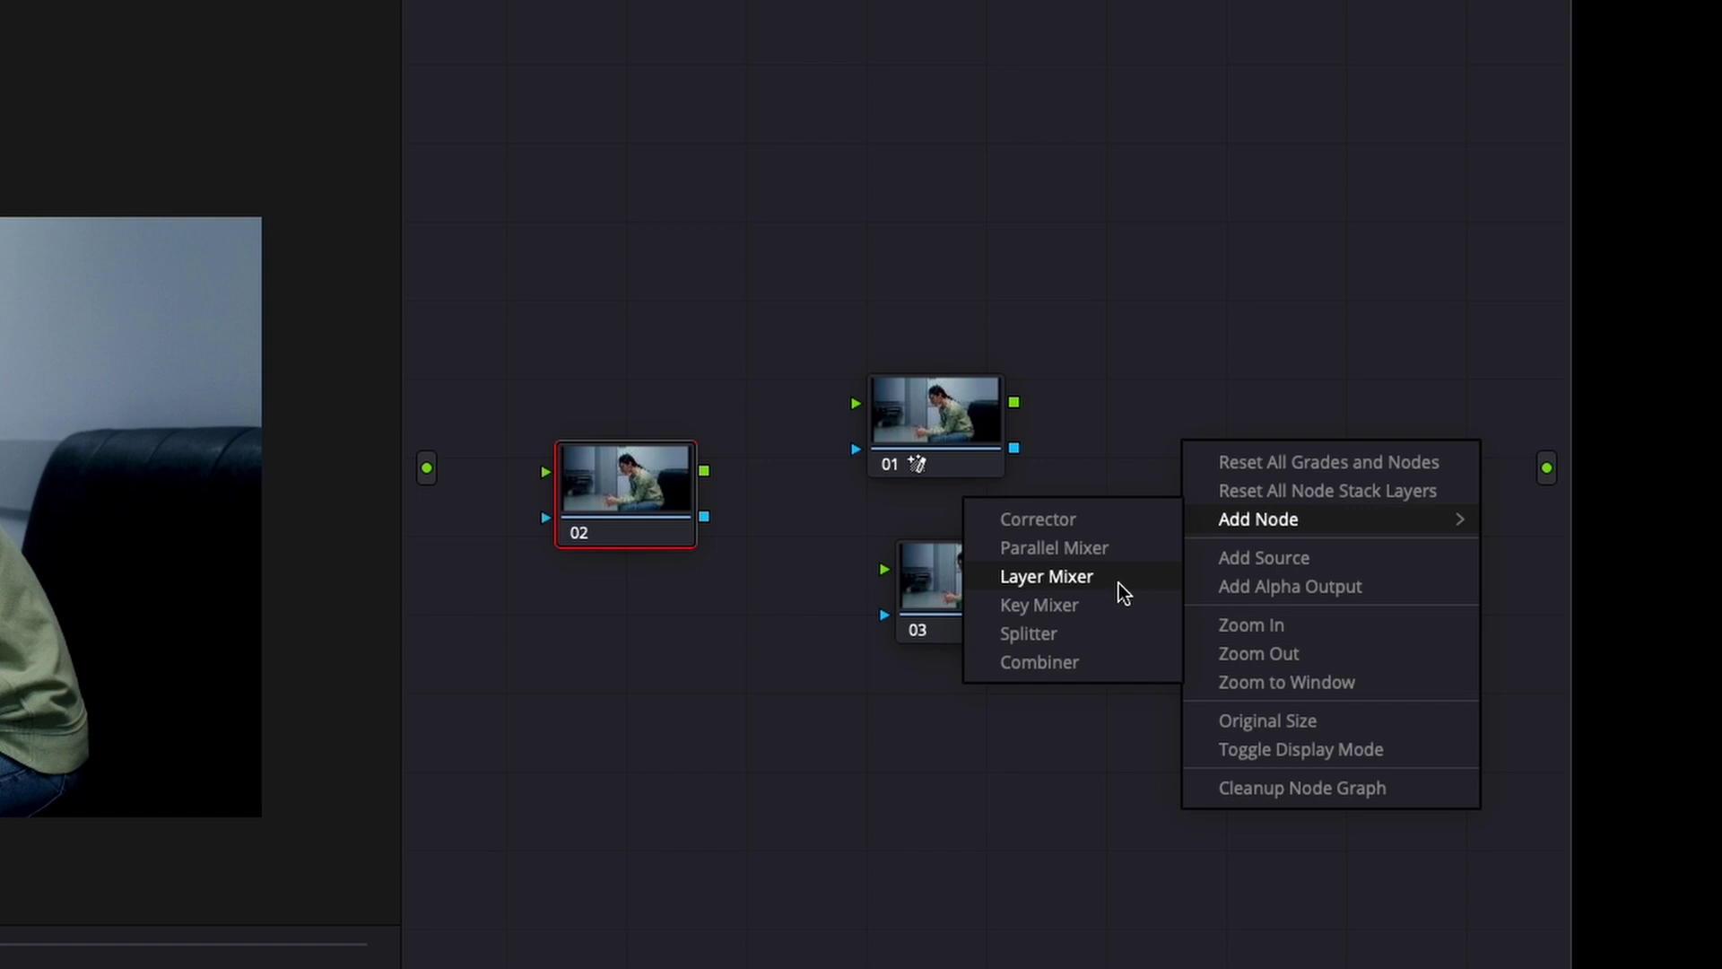
click(1117, 583)
click(991, 421)
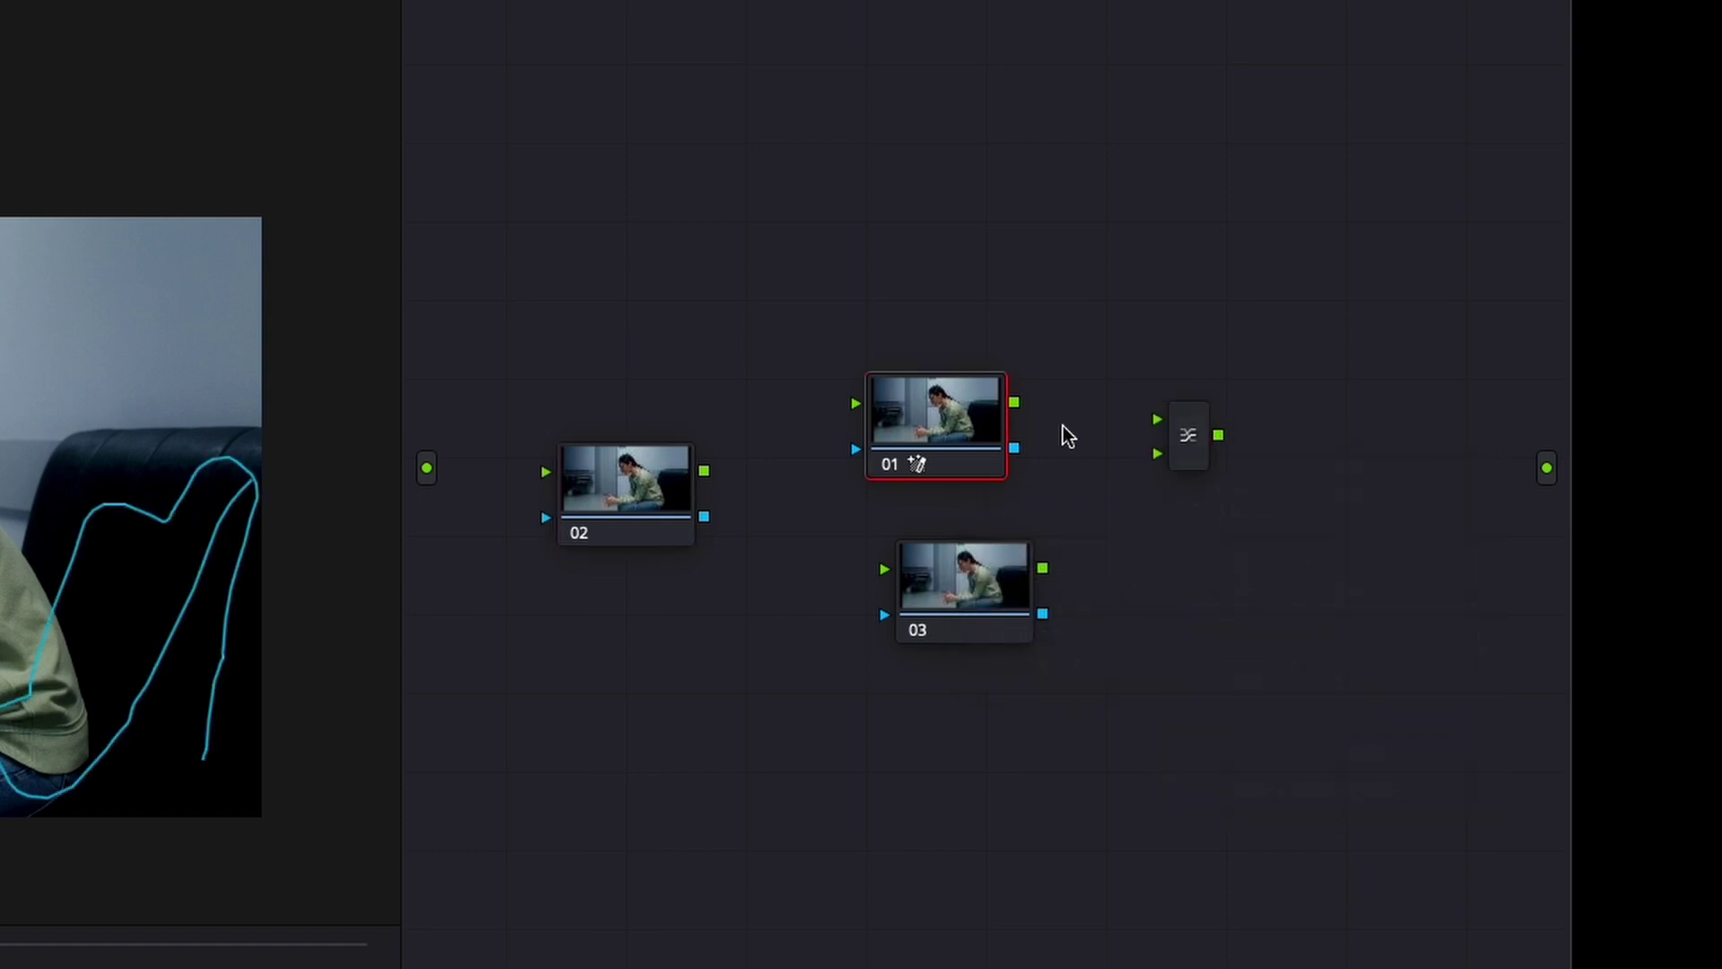
right_click(1013, 407)
click(1015, 411)
drag(1015, 411, 1153, 454)
drag(1043, 570, 1154, 430)
Try extra nodes 05 and 06 feeding the mixer, then undo them.
key(alt+p)
drag(1015, 698, 1172, 461)
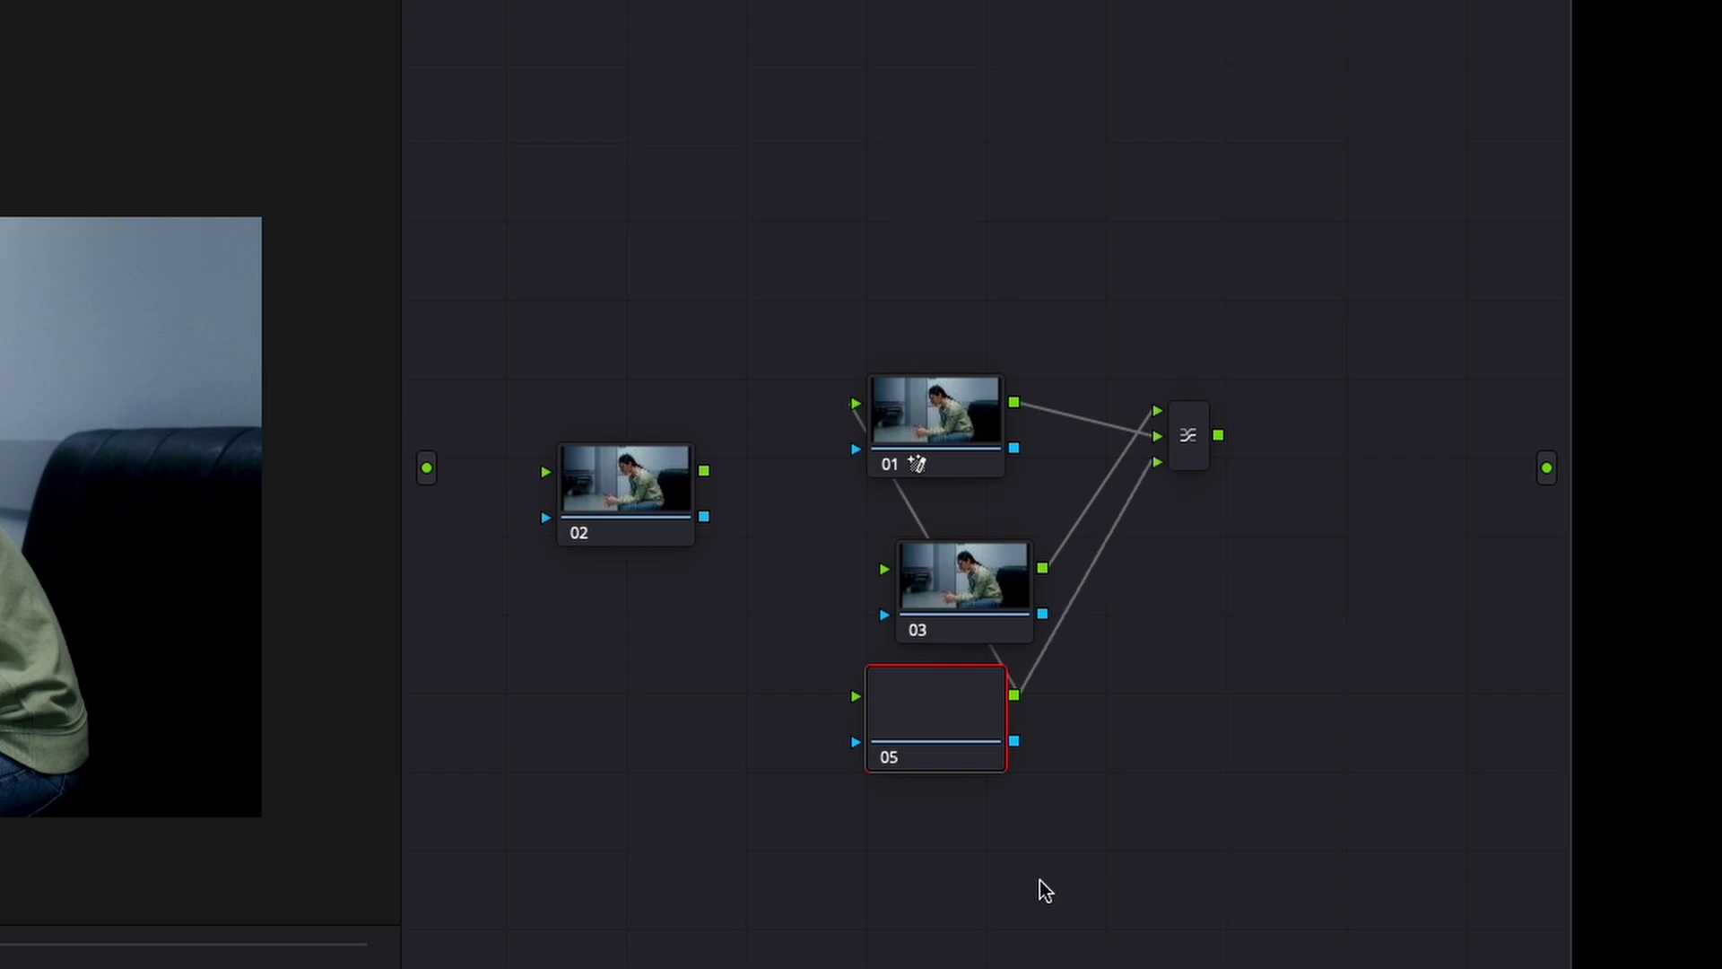
key(alt+s)
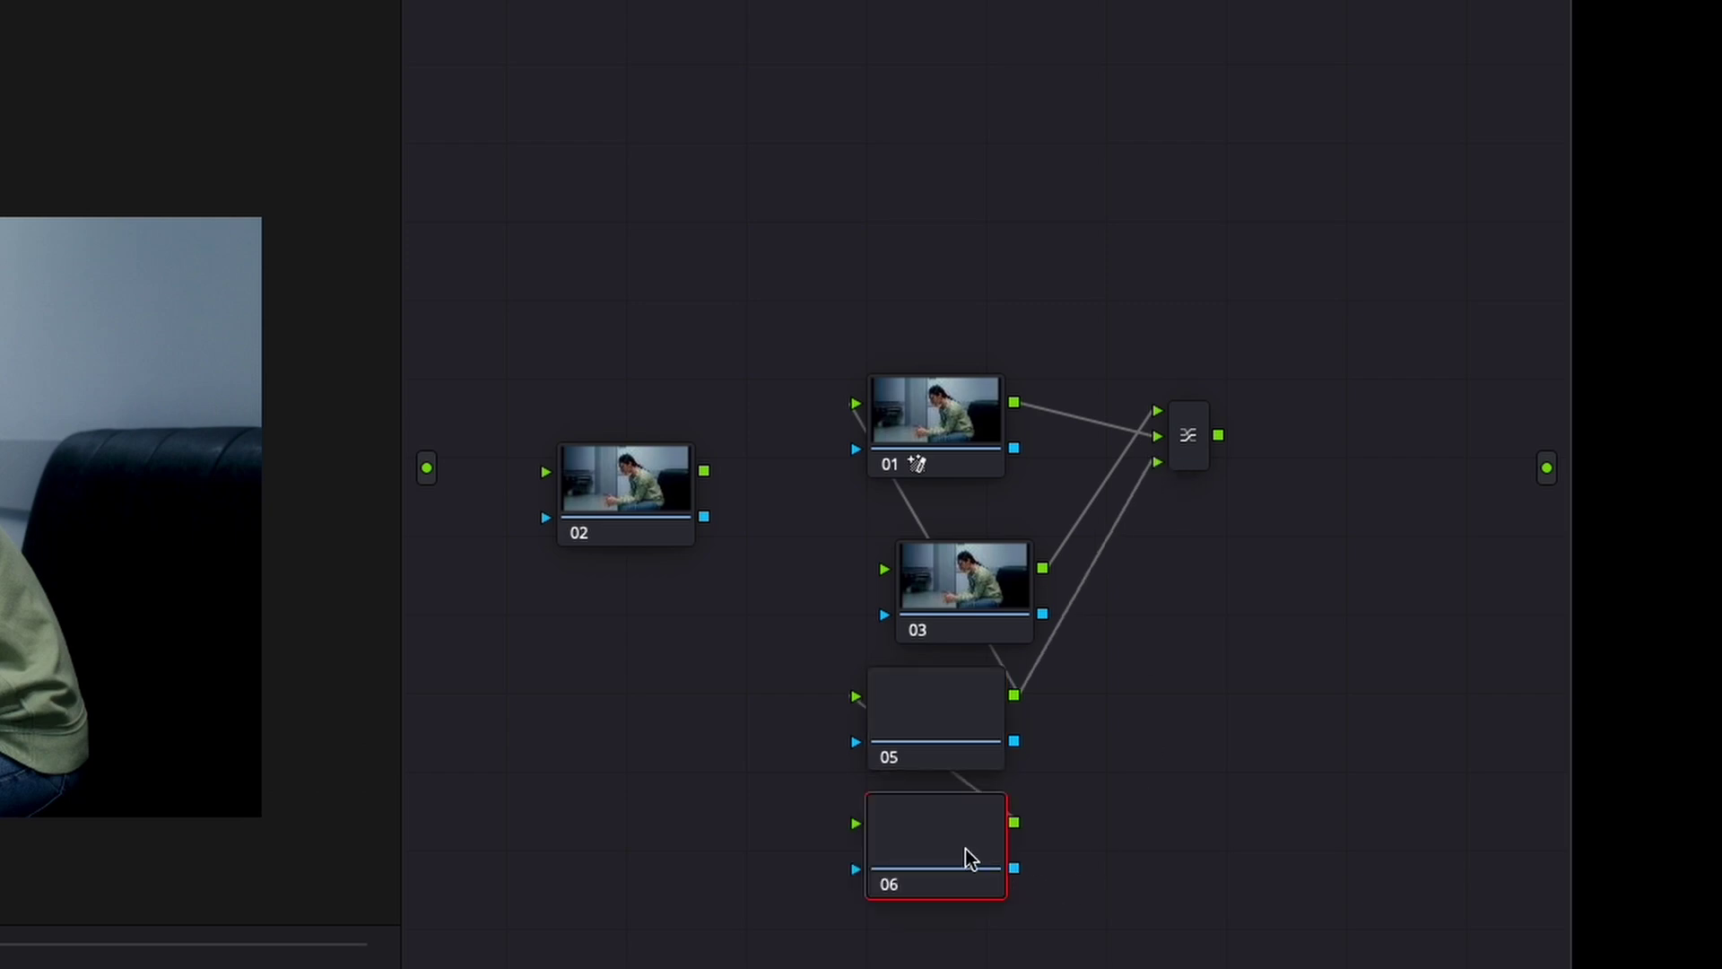
drag(1013, 822, 1143, 589)
drag(1166, 464, 1165, 465)
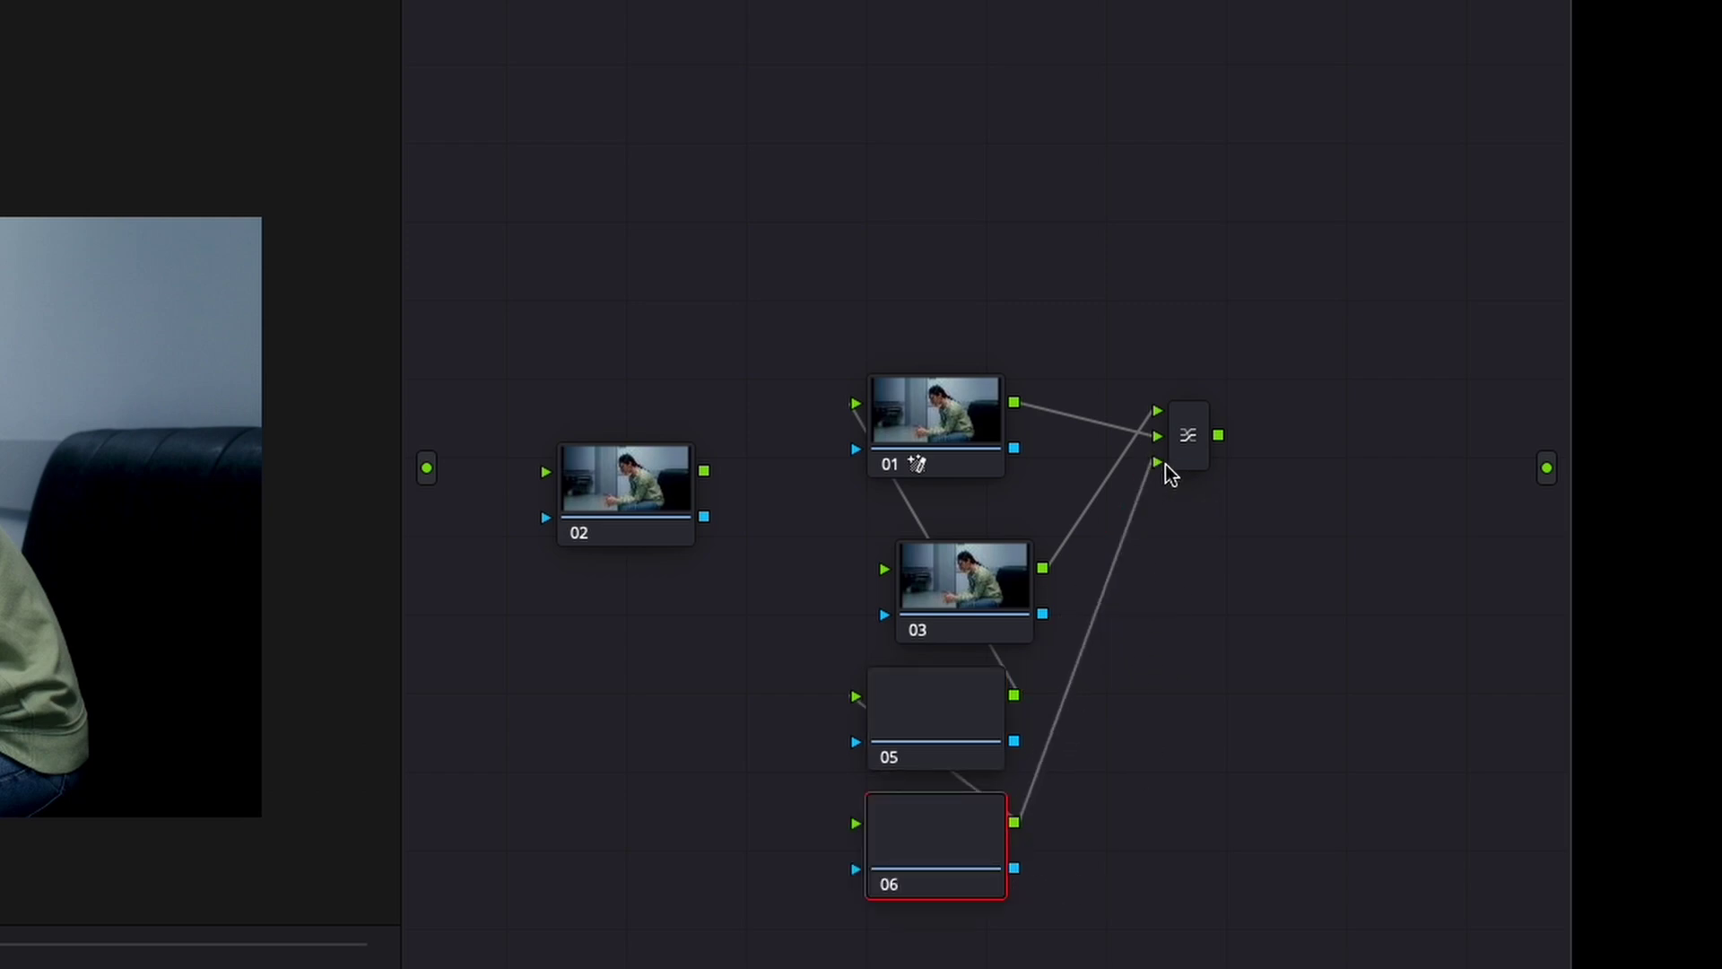
key(ctrl+z)
key(ctrl+z)
key(ctrl+z)
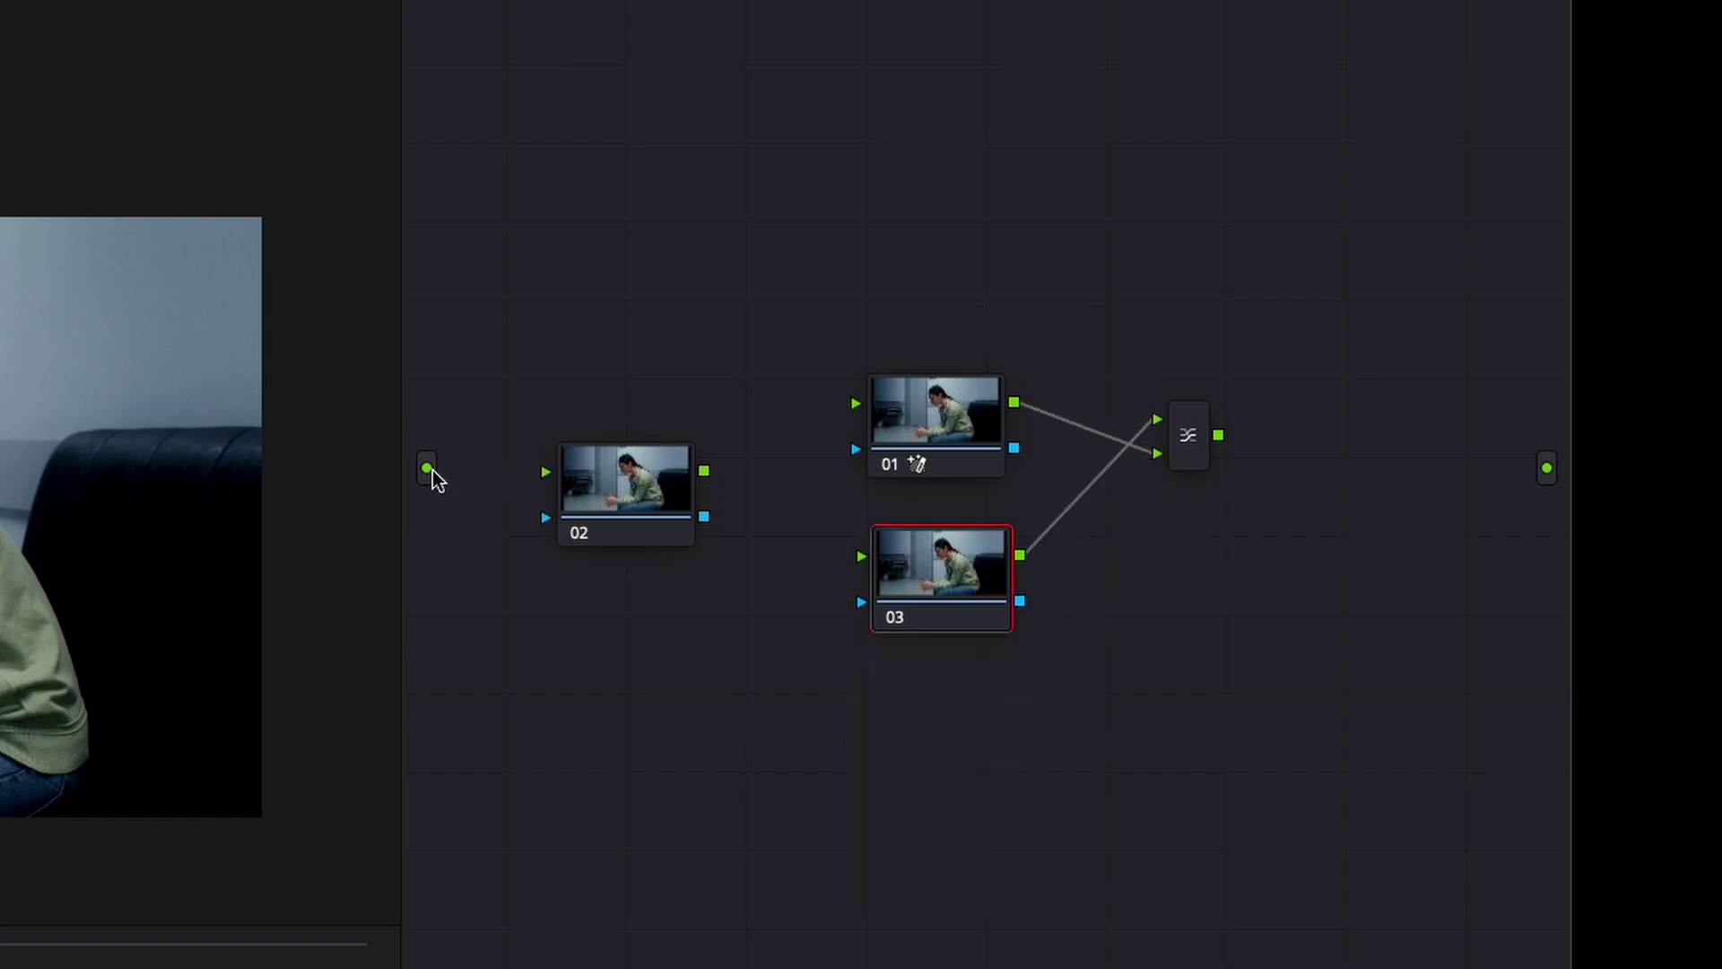
Connect the source input to node 02 and feed node 02 into both 01 and 03.
drag(431, 470, 538, 478)
drag(706, 477, 854, 403)
drag(705, 473, 854, 573)
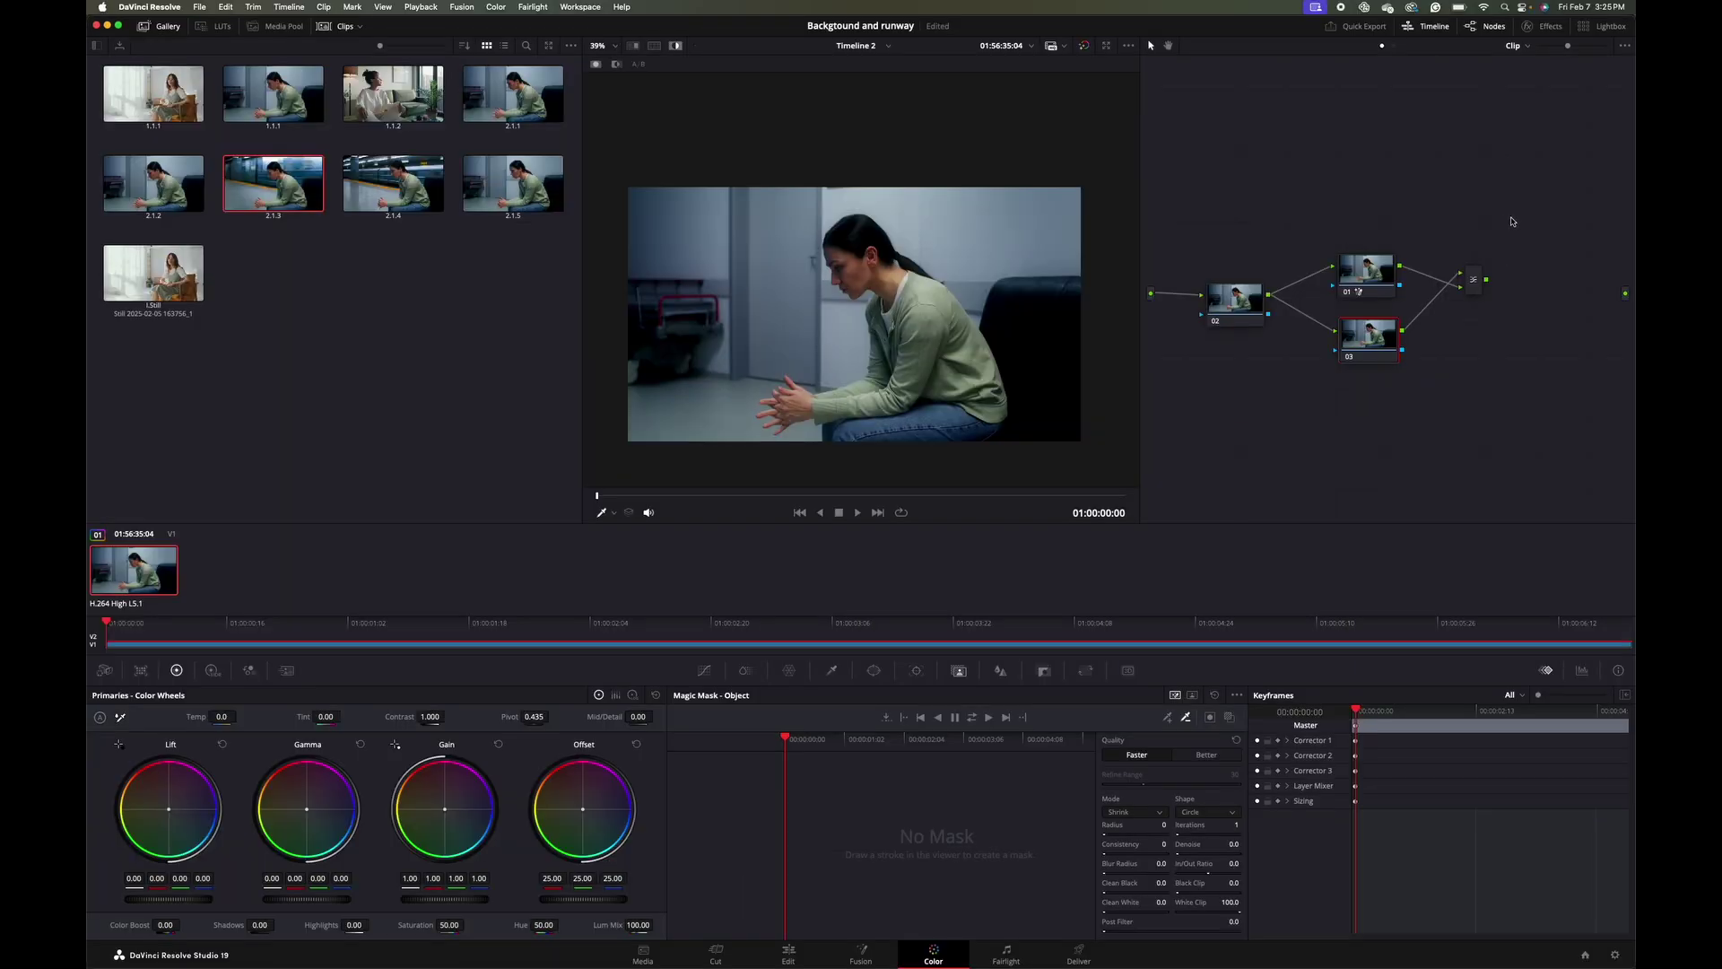
Search the effects Library for 'match' and drop Resolve FX Match Move onto node 03.
click(1544, 26)
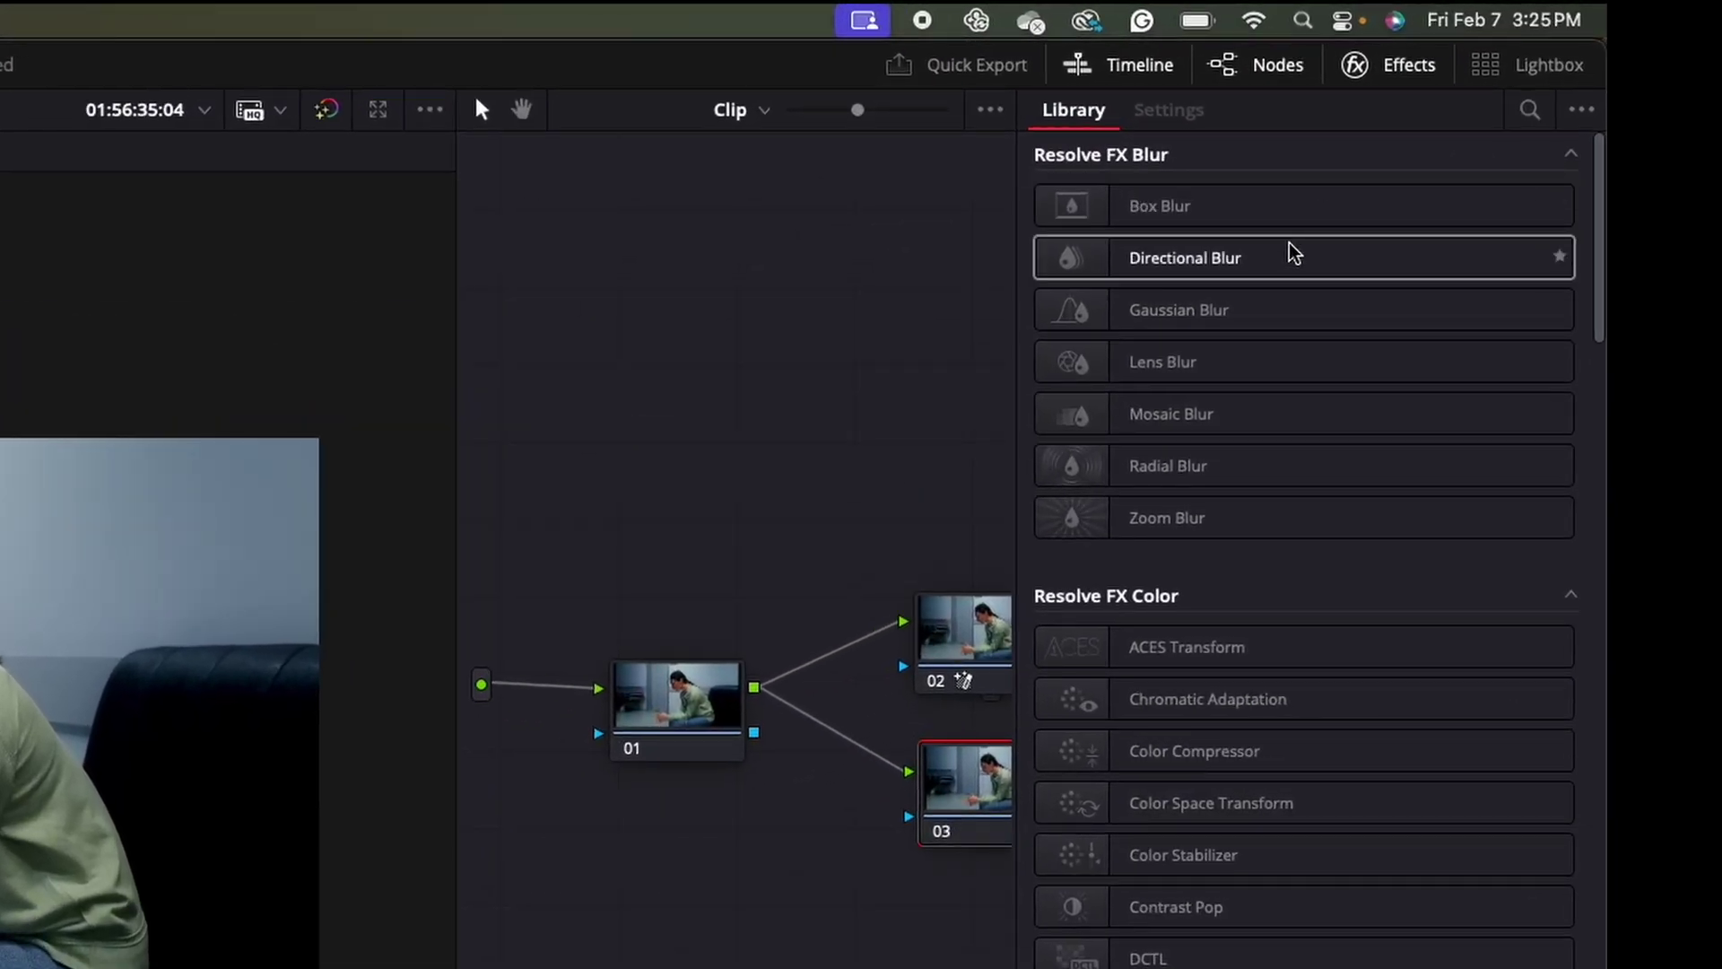
click(1530, 110)
text(match)
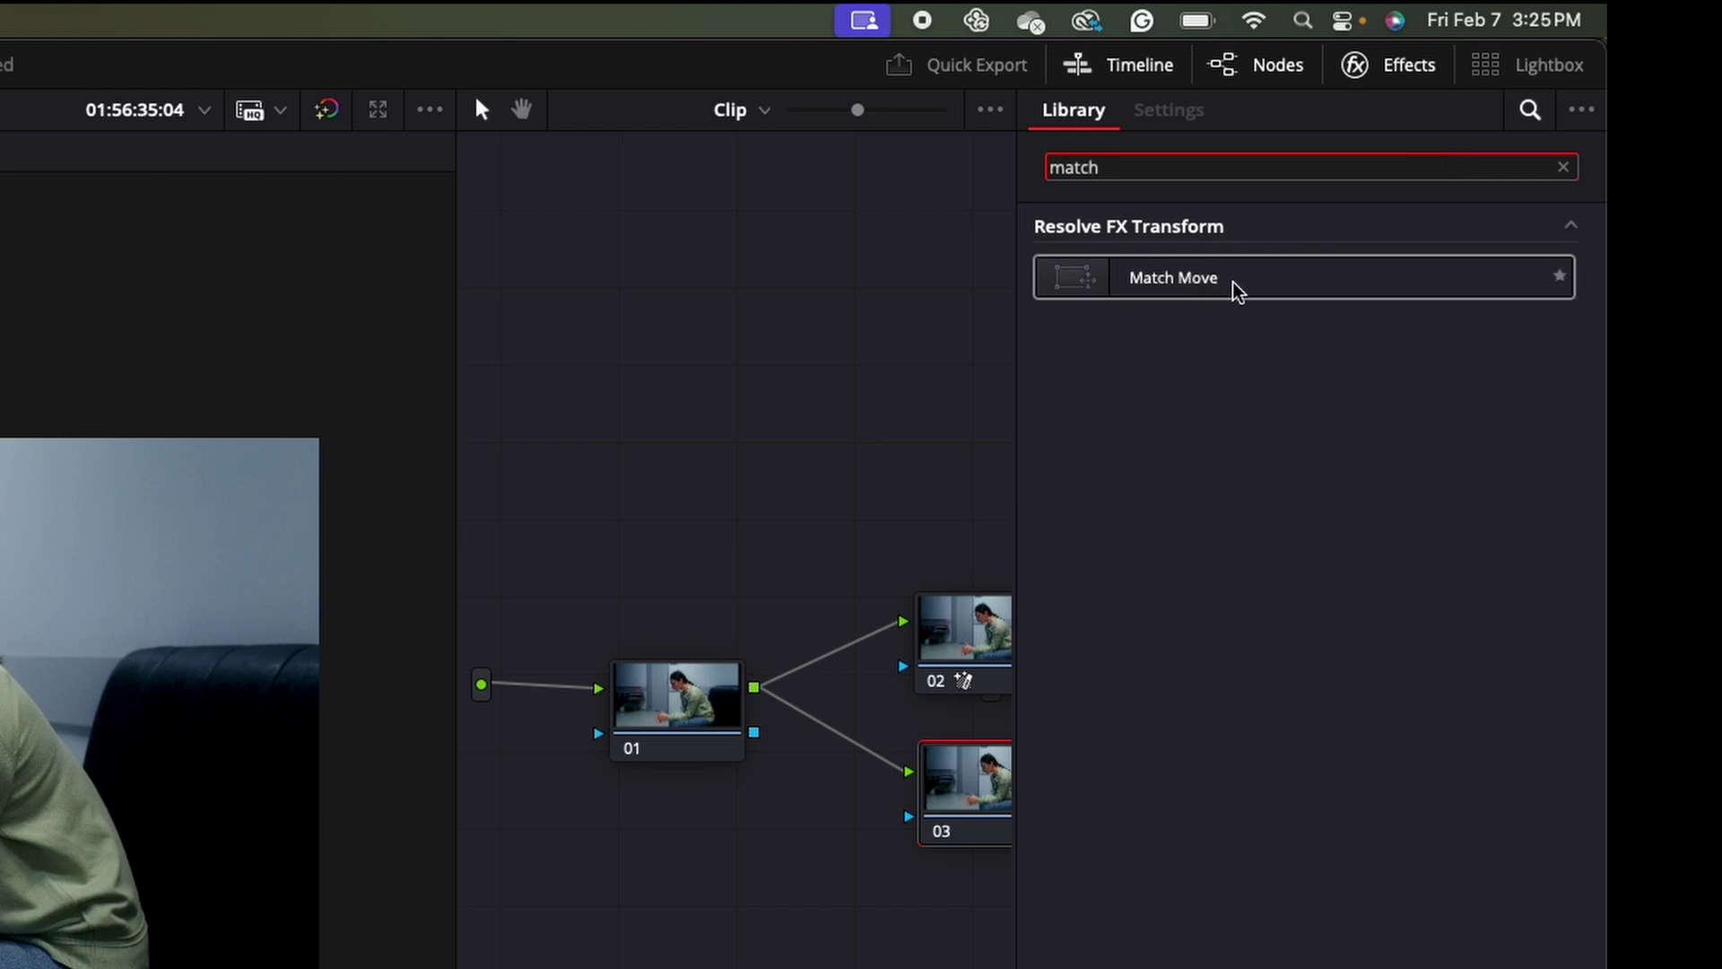
drag(1234, 288, 959, 795)
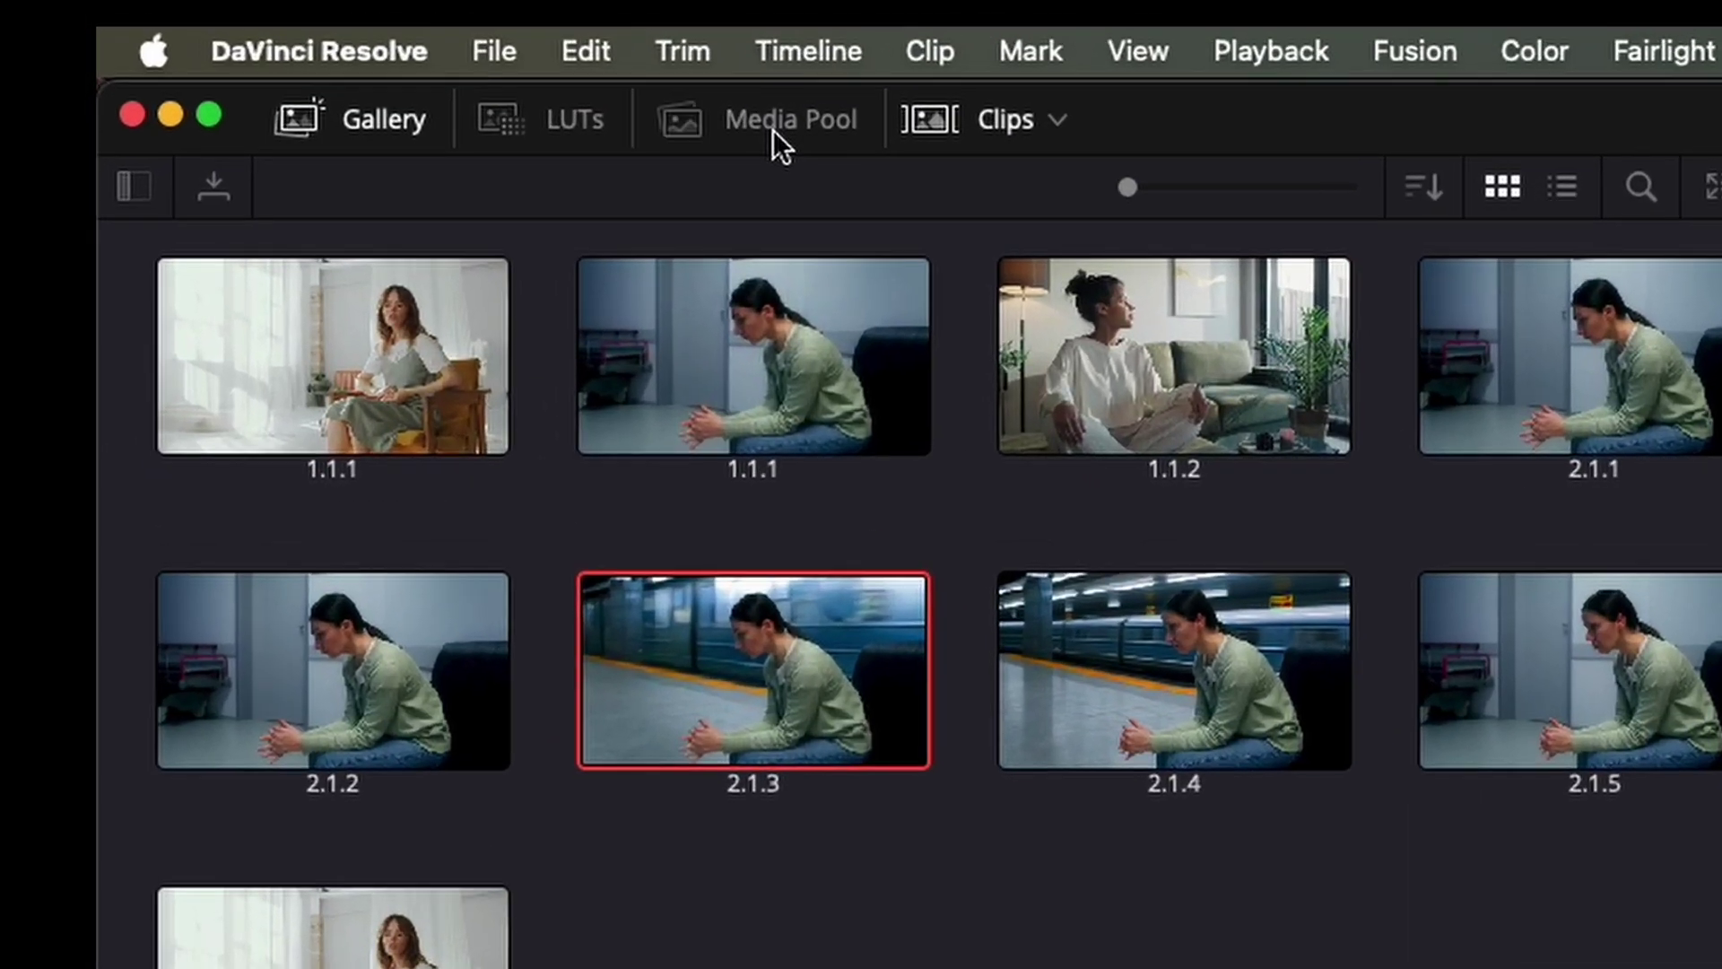
click(279, 29)
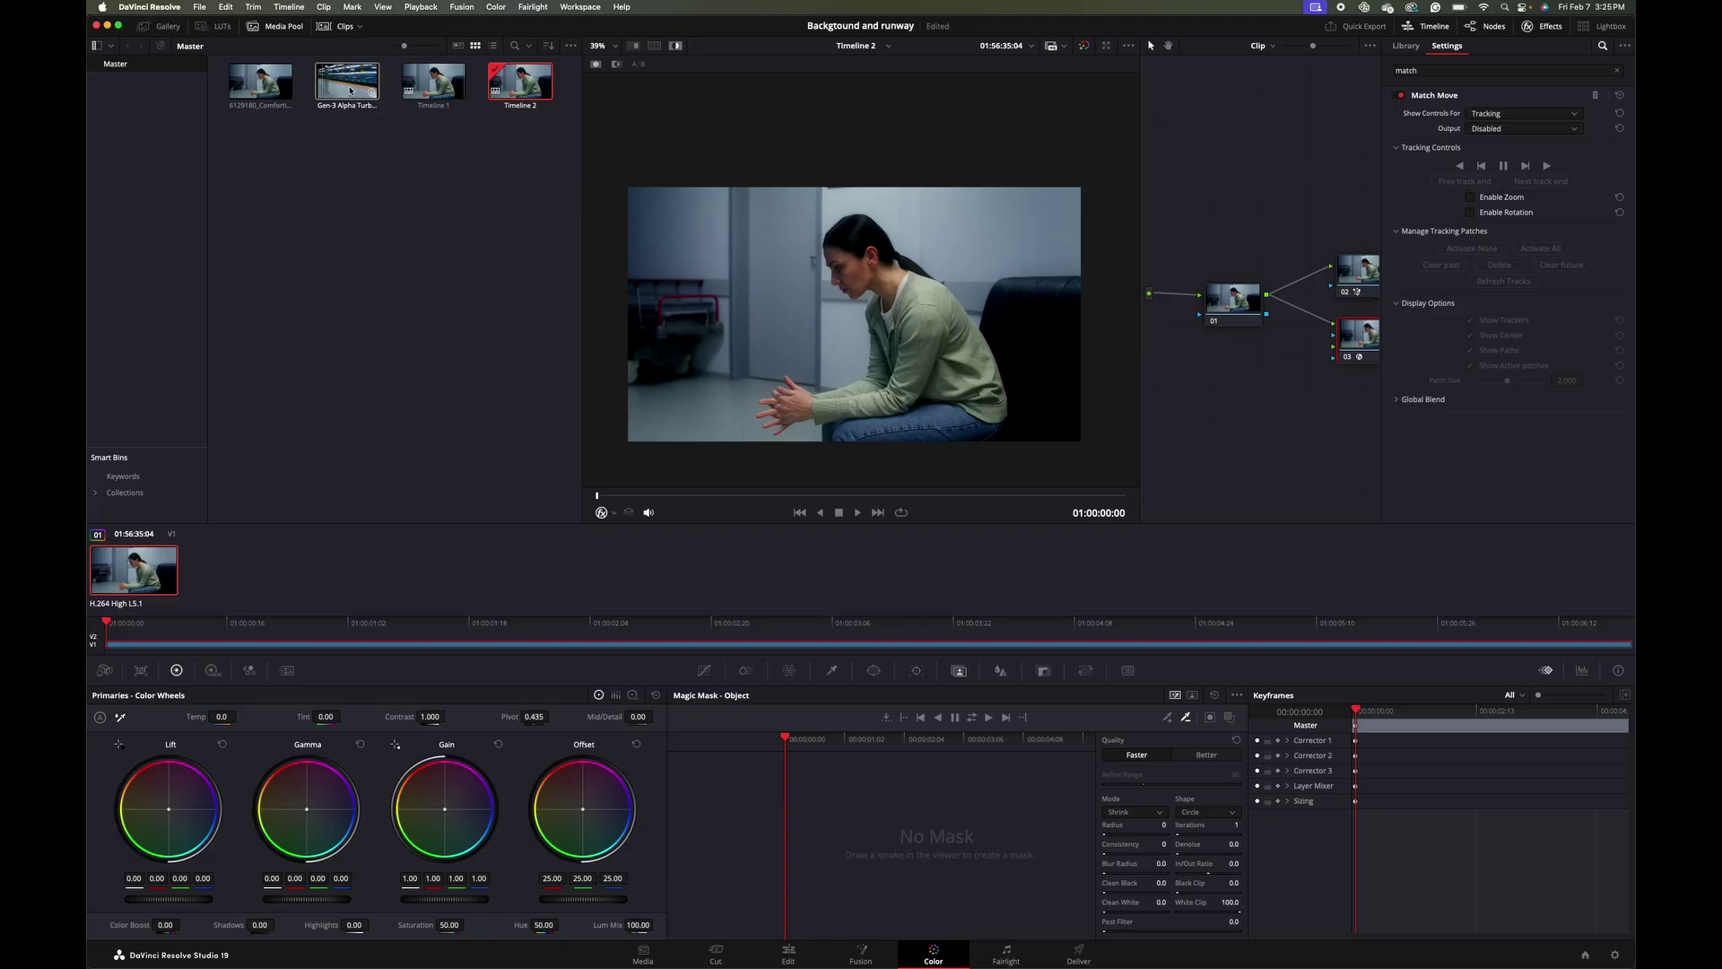
Drag the Gen-3 Alpha Turbo subway clip into the node graph and wire it into node 03's second input.
click(344, 88)
drag(344, 88, 1224, 373)
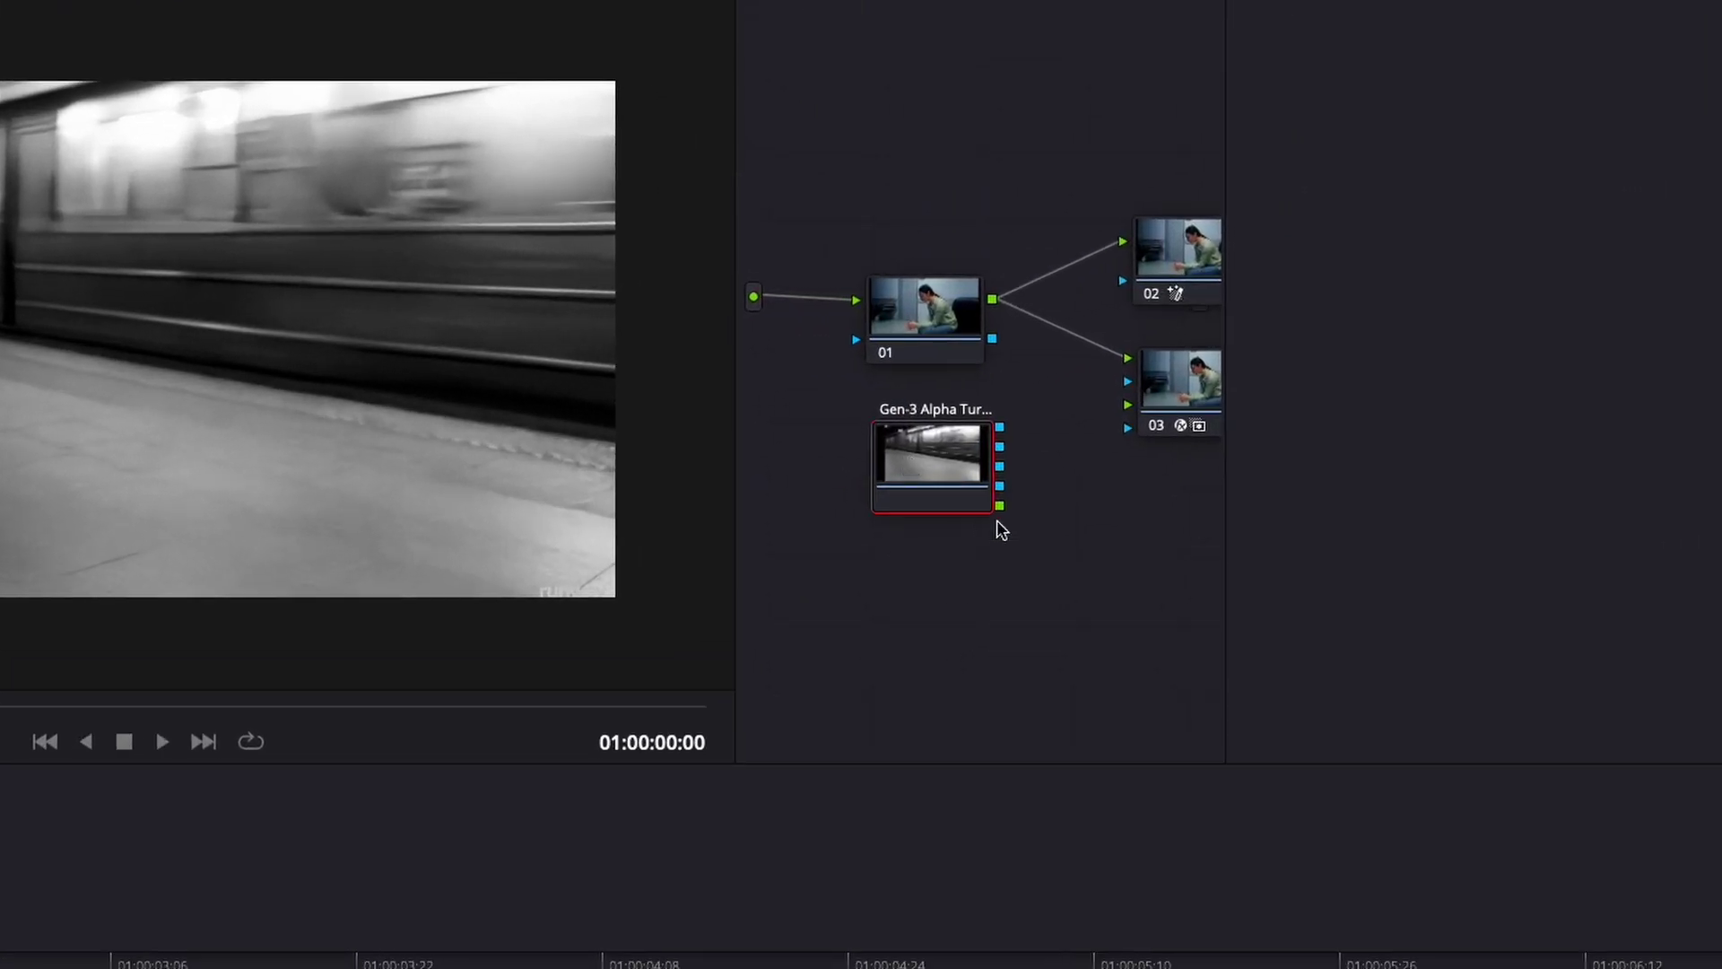
drag(999, 507, 1129, 405)
click(1190, 395)
drag(1193, 398, 1143, 404)
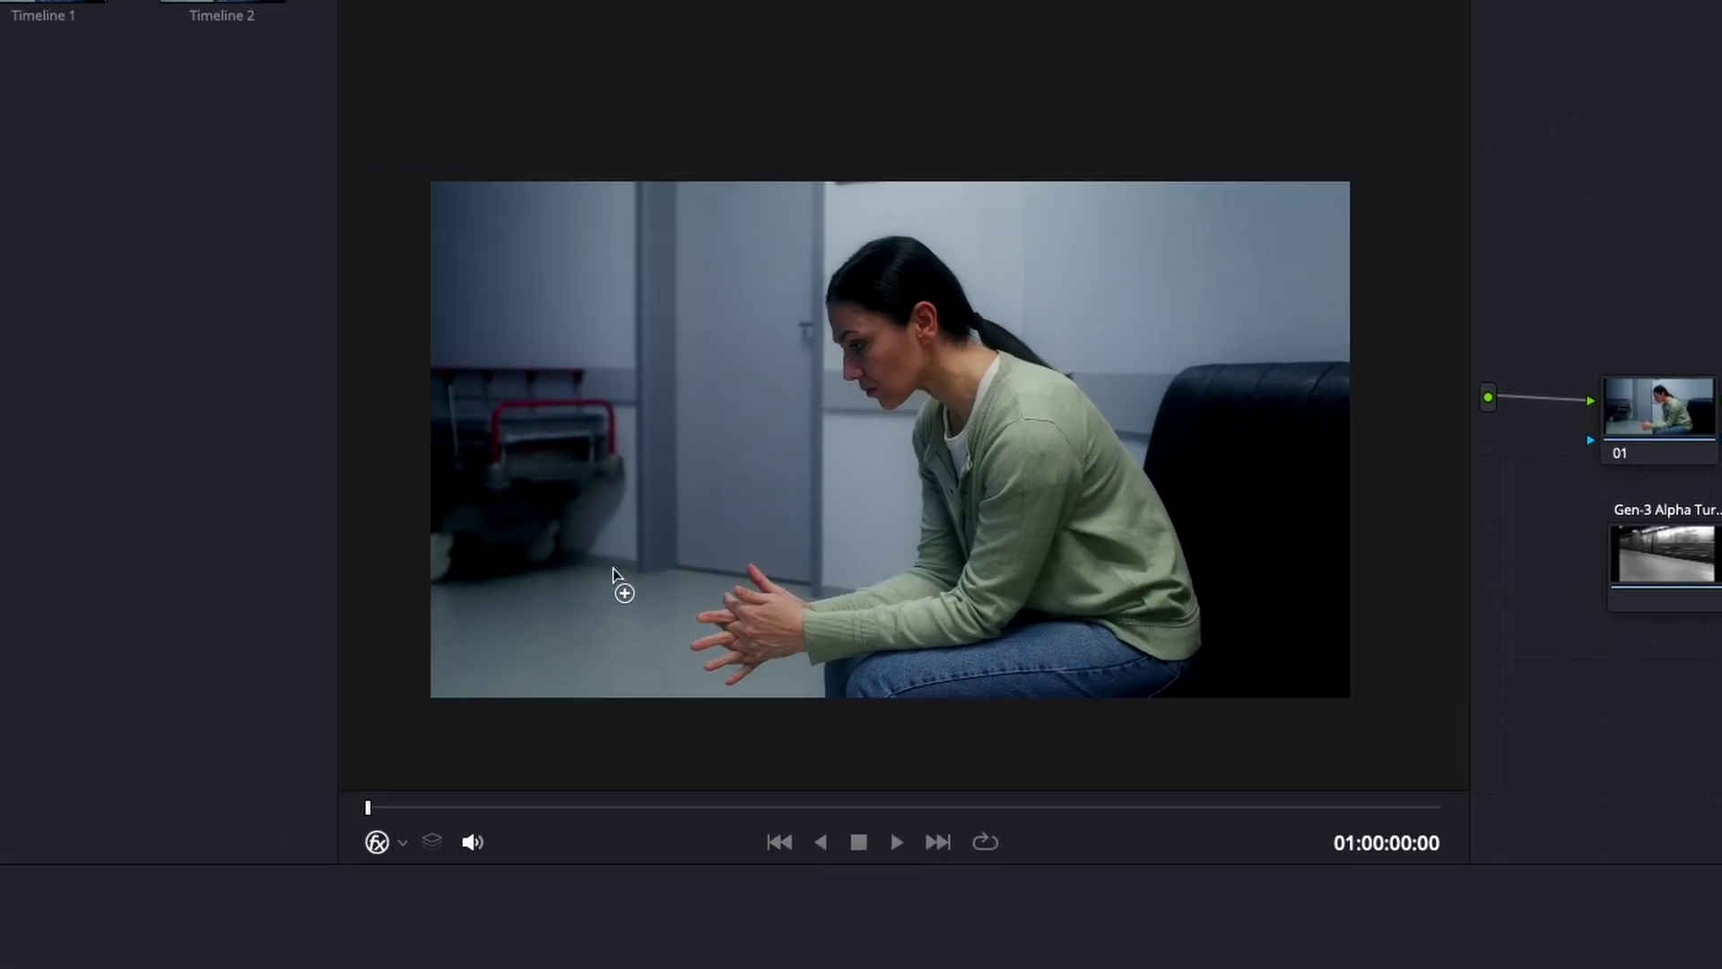
Place Match Move trackers on the red bed rail and the door, enlarging both search areas.
click(613, 456)
key(space)
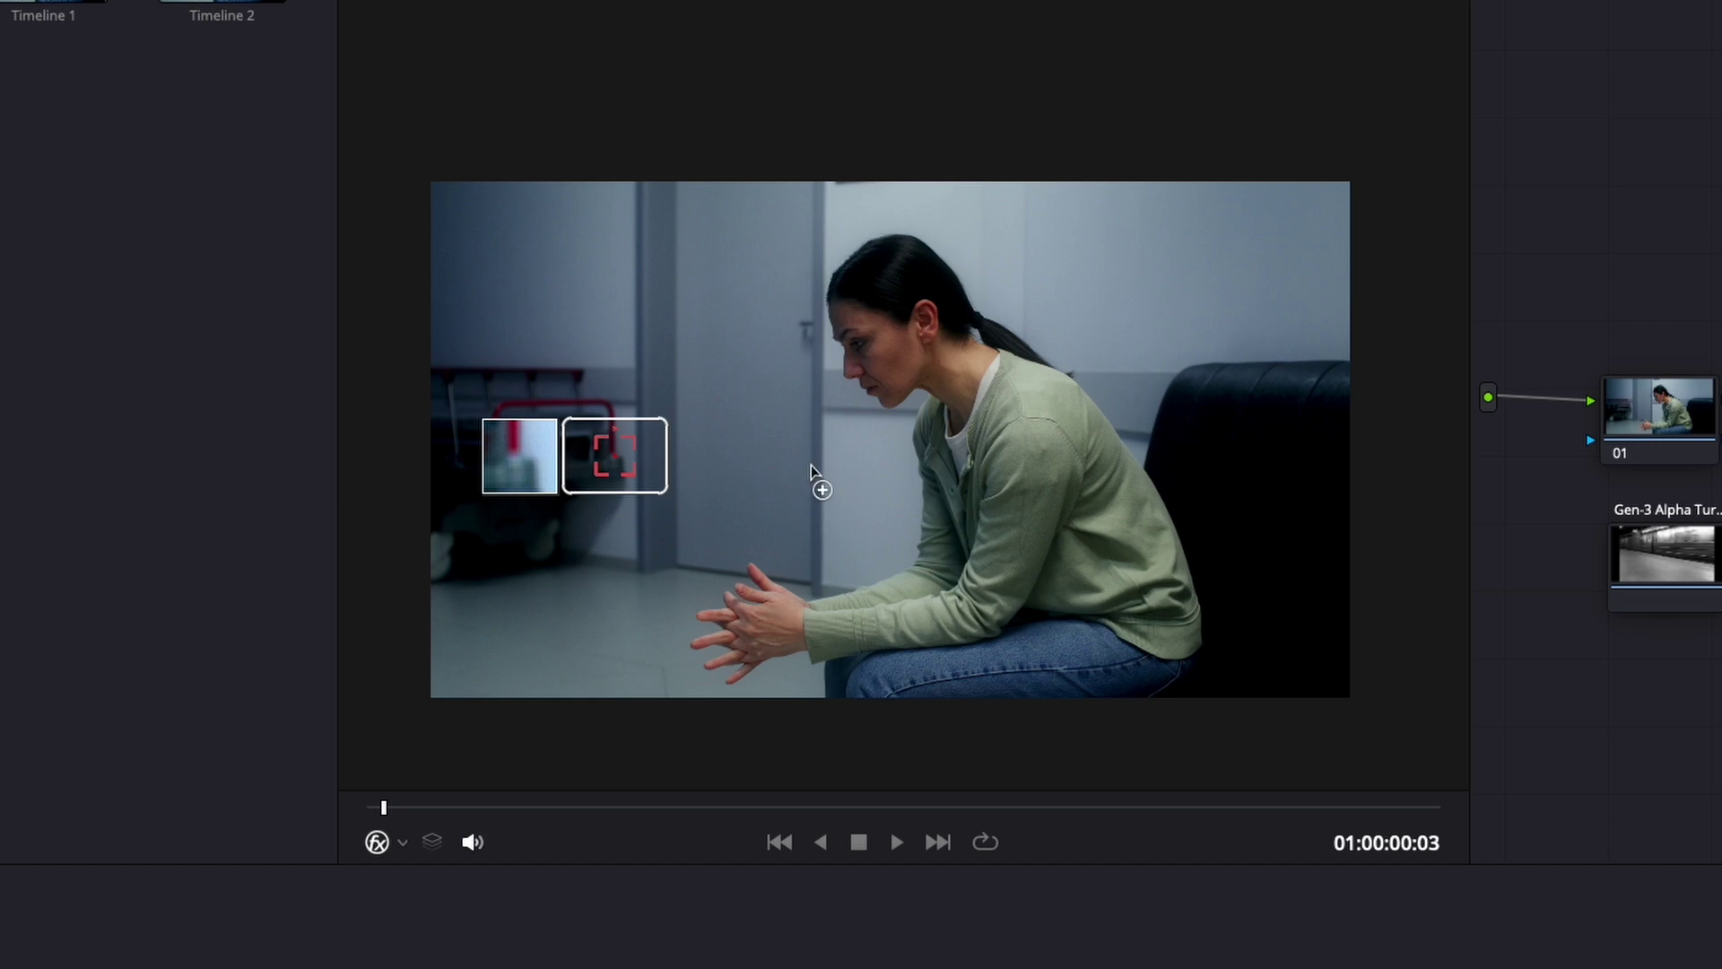
click(807, 331)
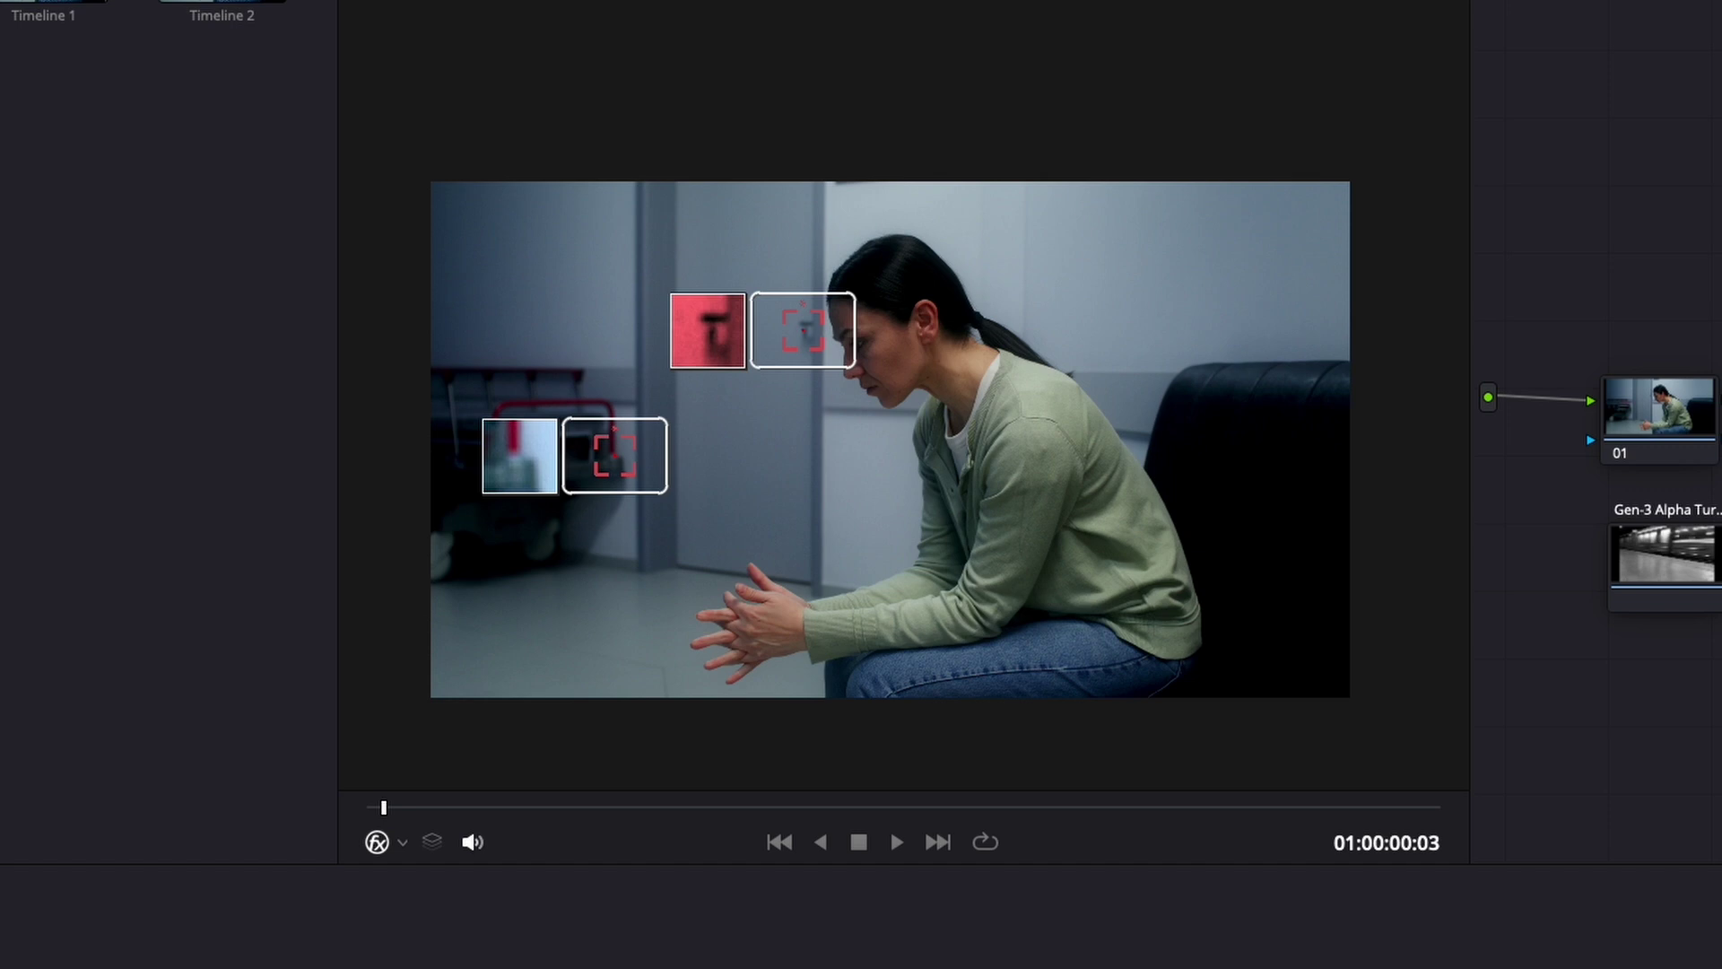
key(Home)
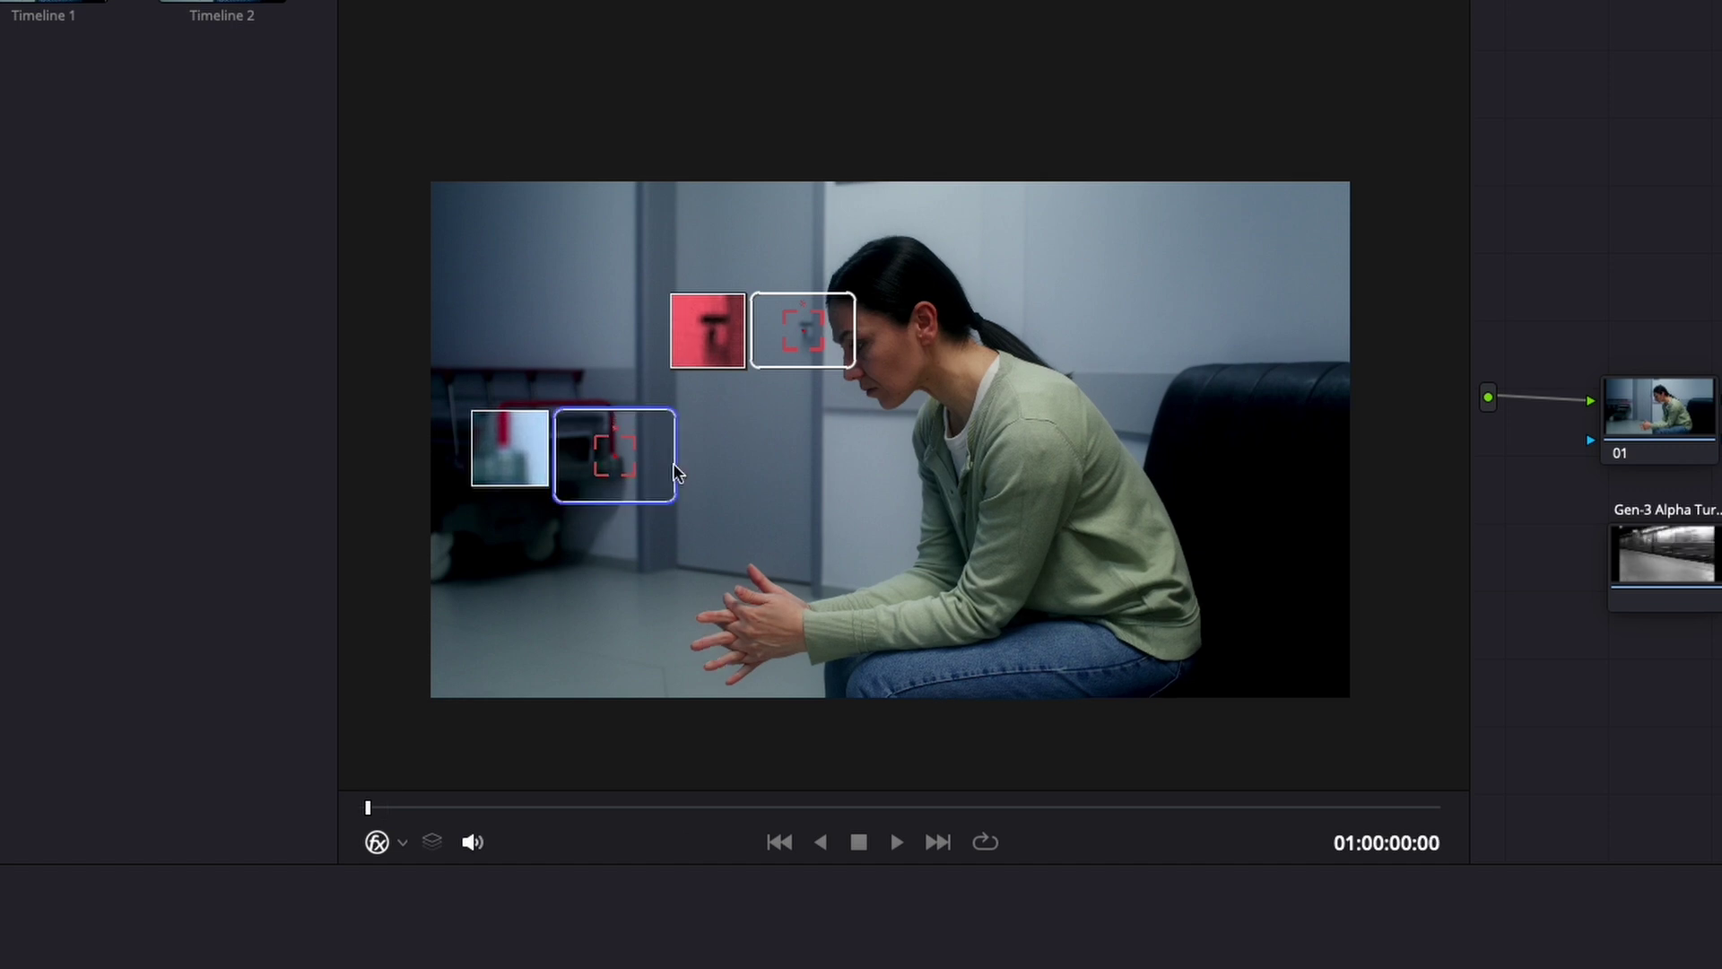
drag(675, 473, 636, 475)
click(817, 337)
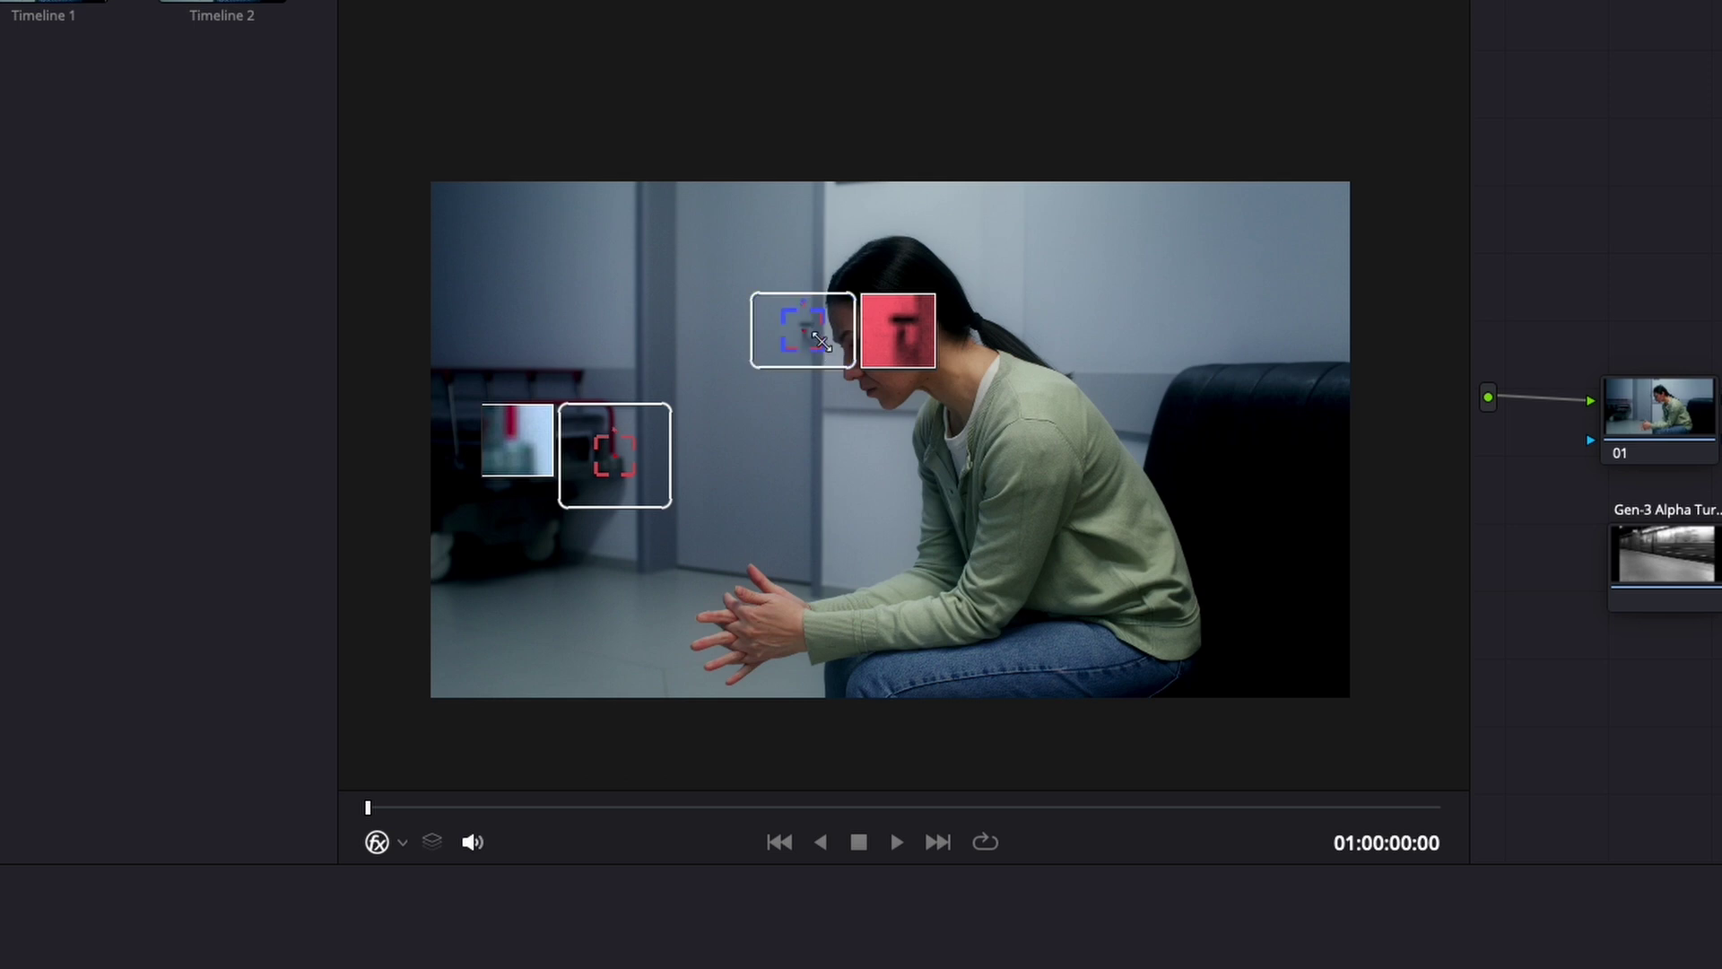
drag(821, 341, 826, 346)
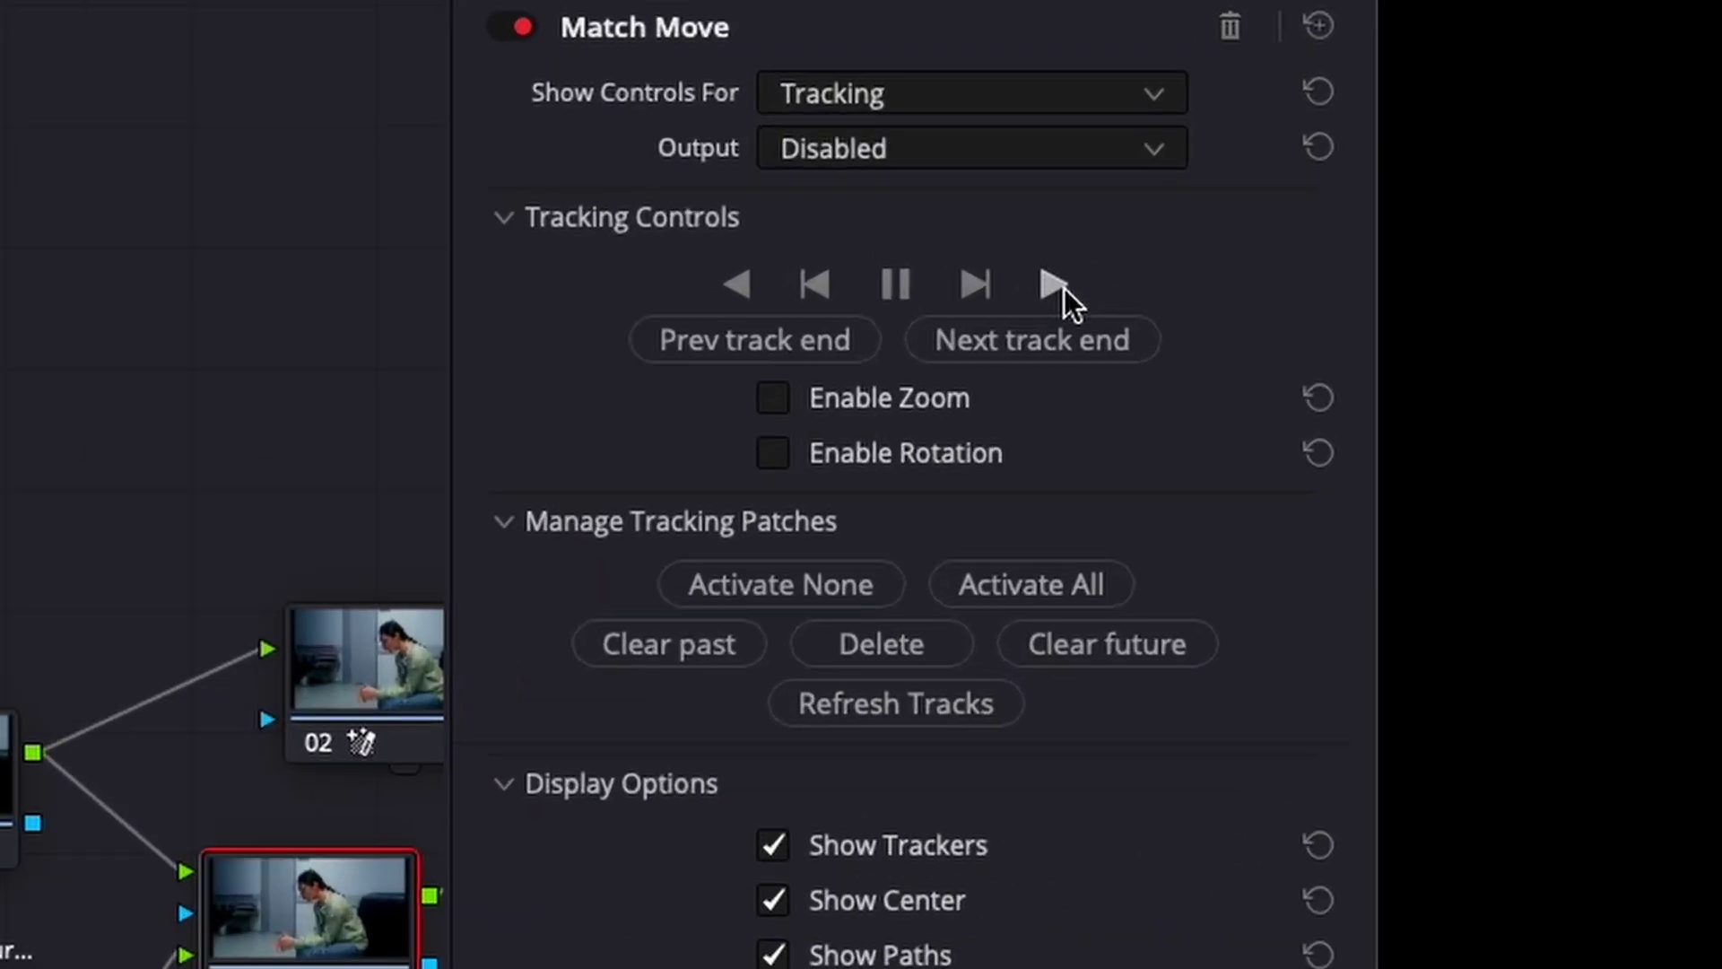
Track both points forward, then set Show Controls For to Compositing.
click(1055, 286)
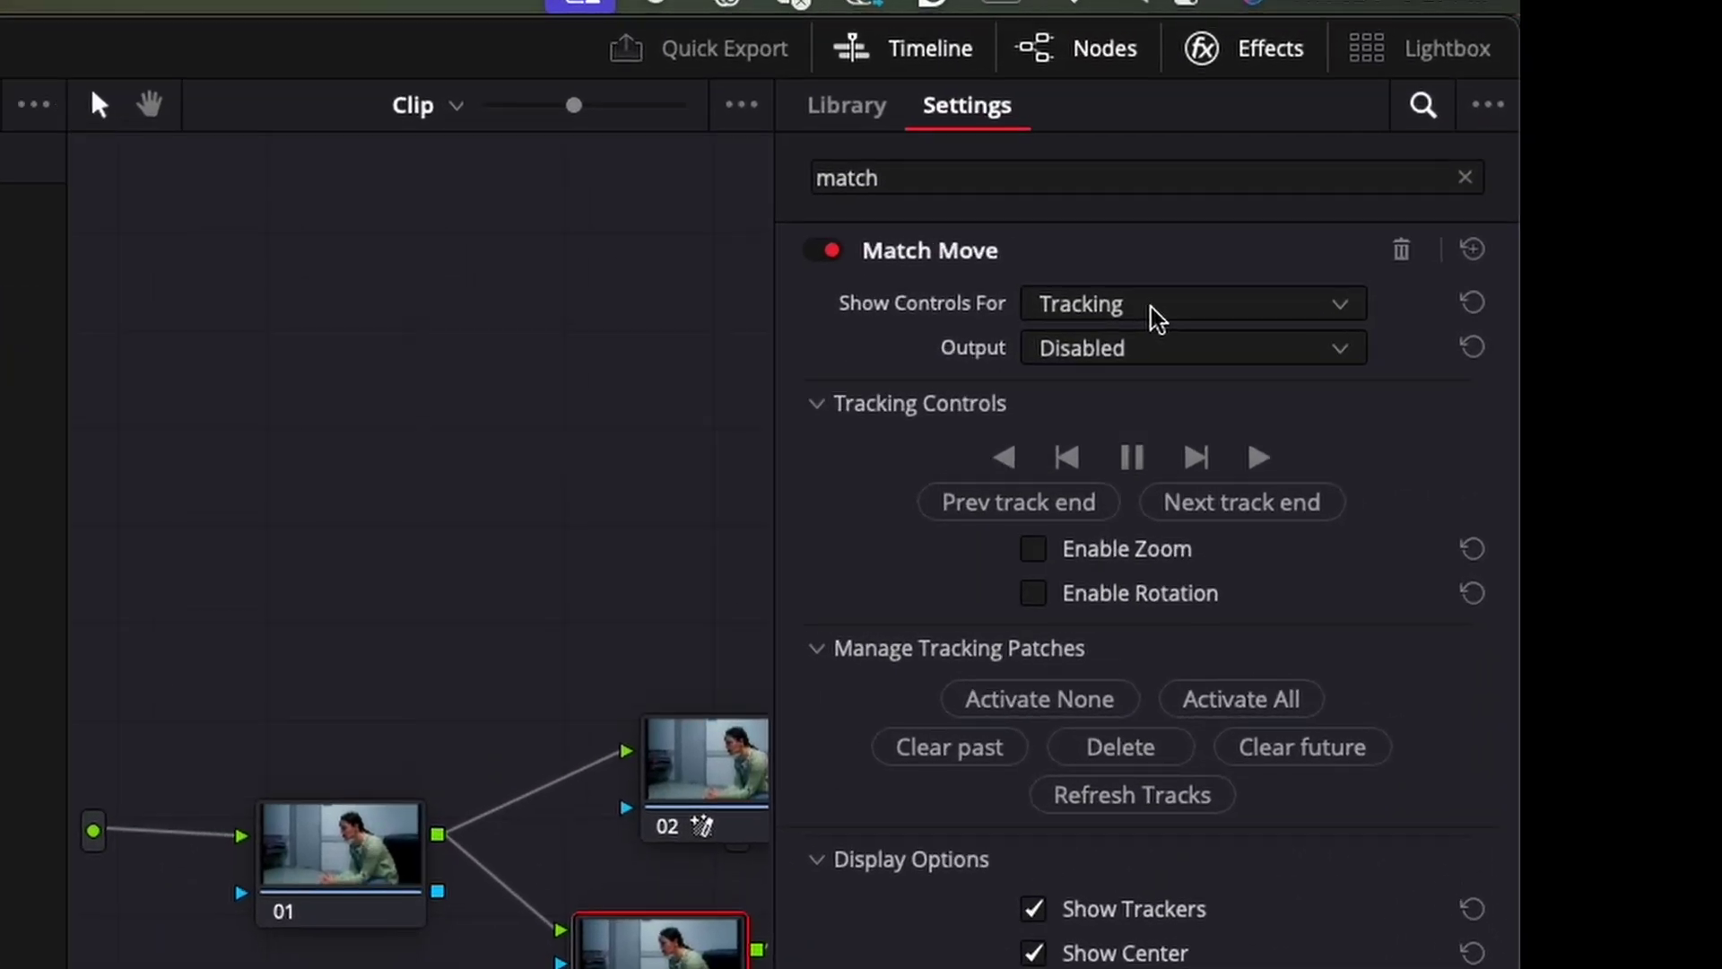
click(1156, 317)
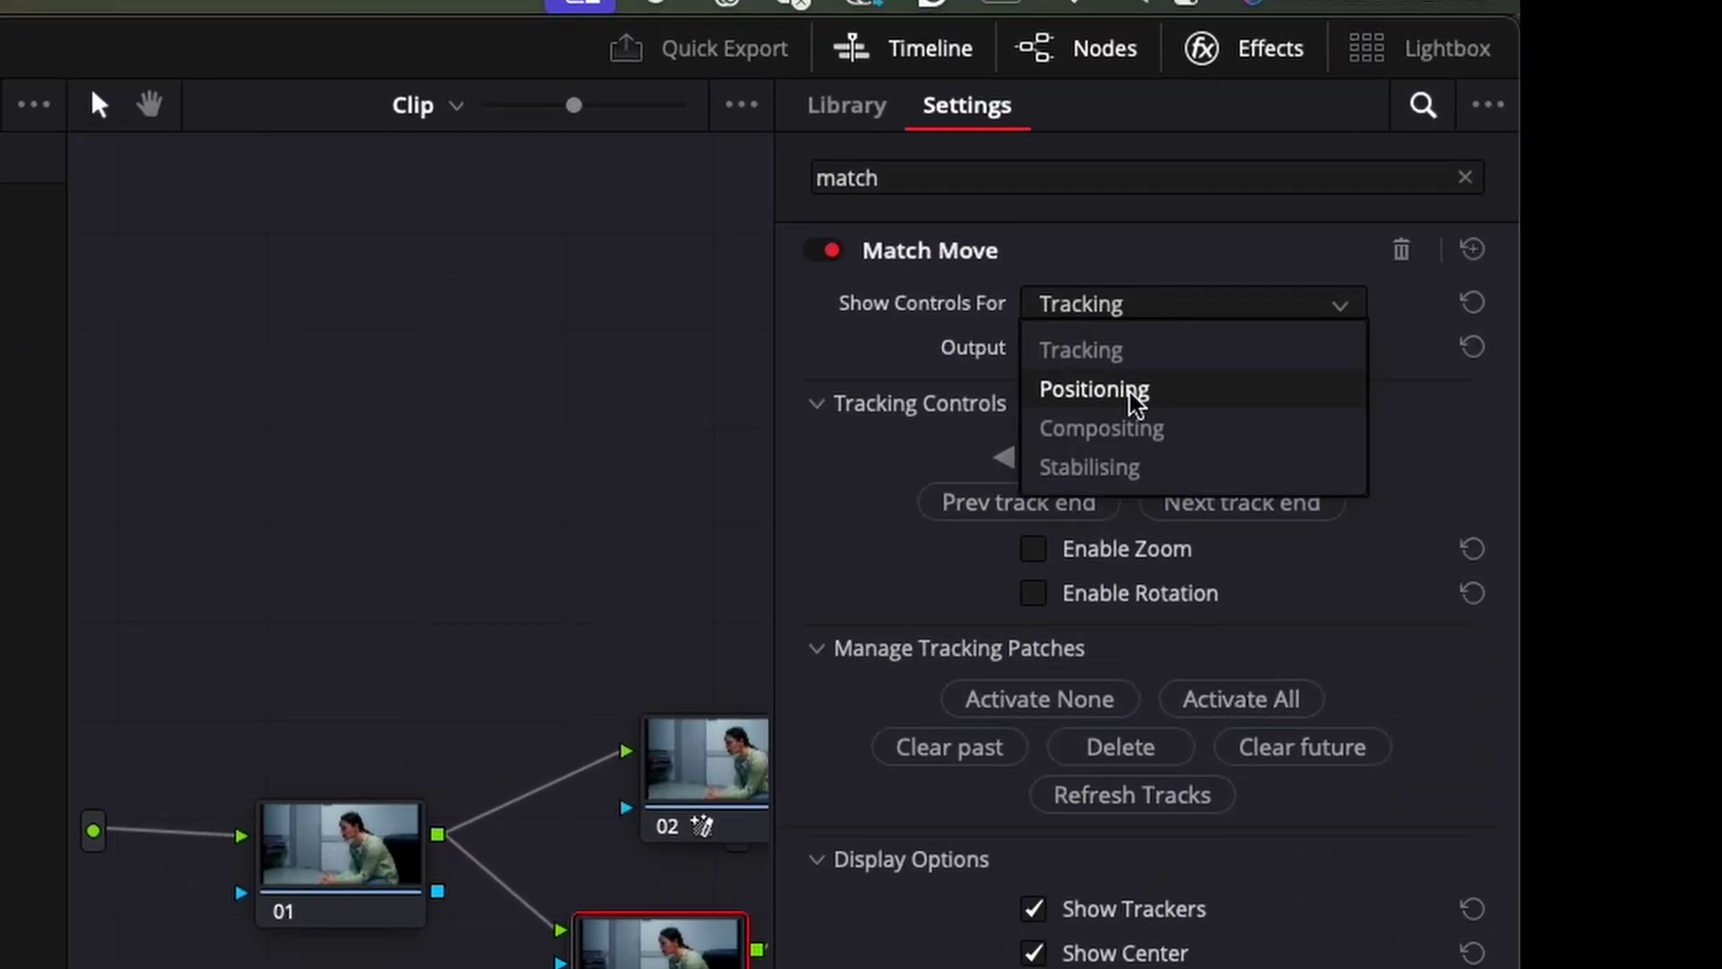
click(1115, 431)
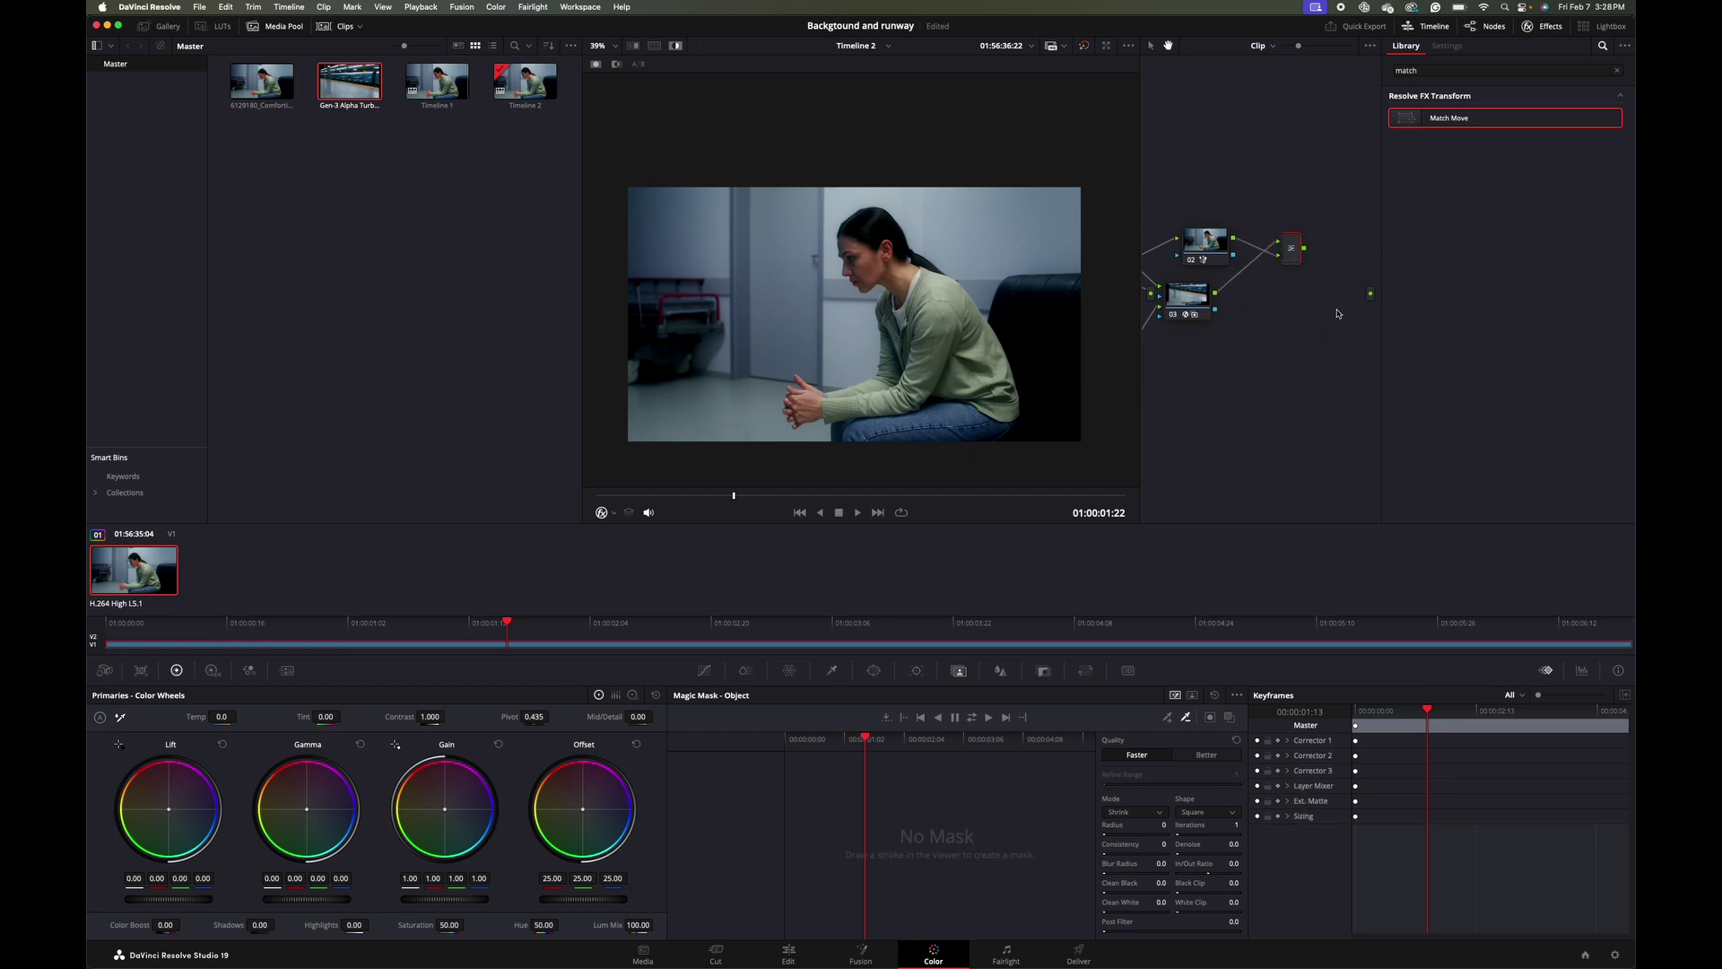
right_click(1296, 355)
Add a Corrector node and connect it to the final output.
mouse_move(1363, 385)
click(1446, 386)
drag(1286, 357, 1305, 249)
drag(1342, 314, 1372, 299)
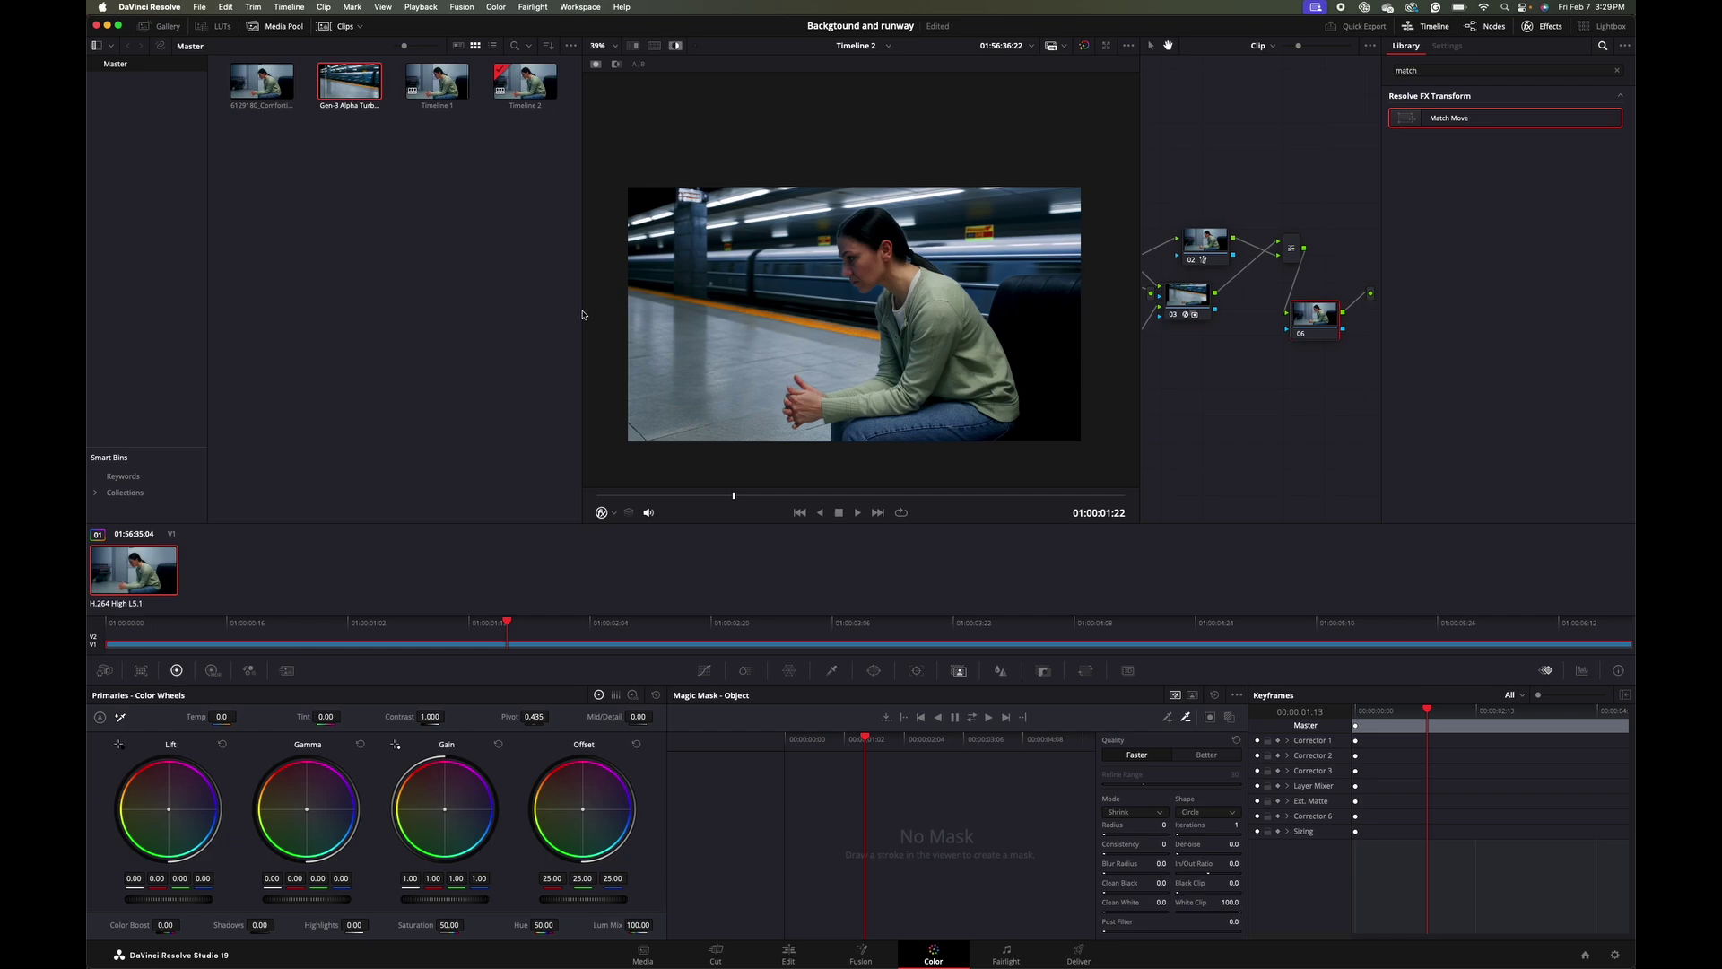
Play the subway composite in the full-screen Cinema Viewer, then exit.
key(super+f)
key(space)
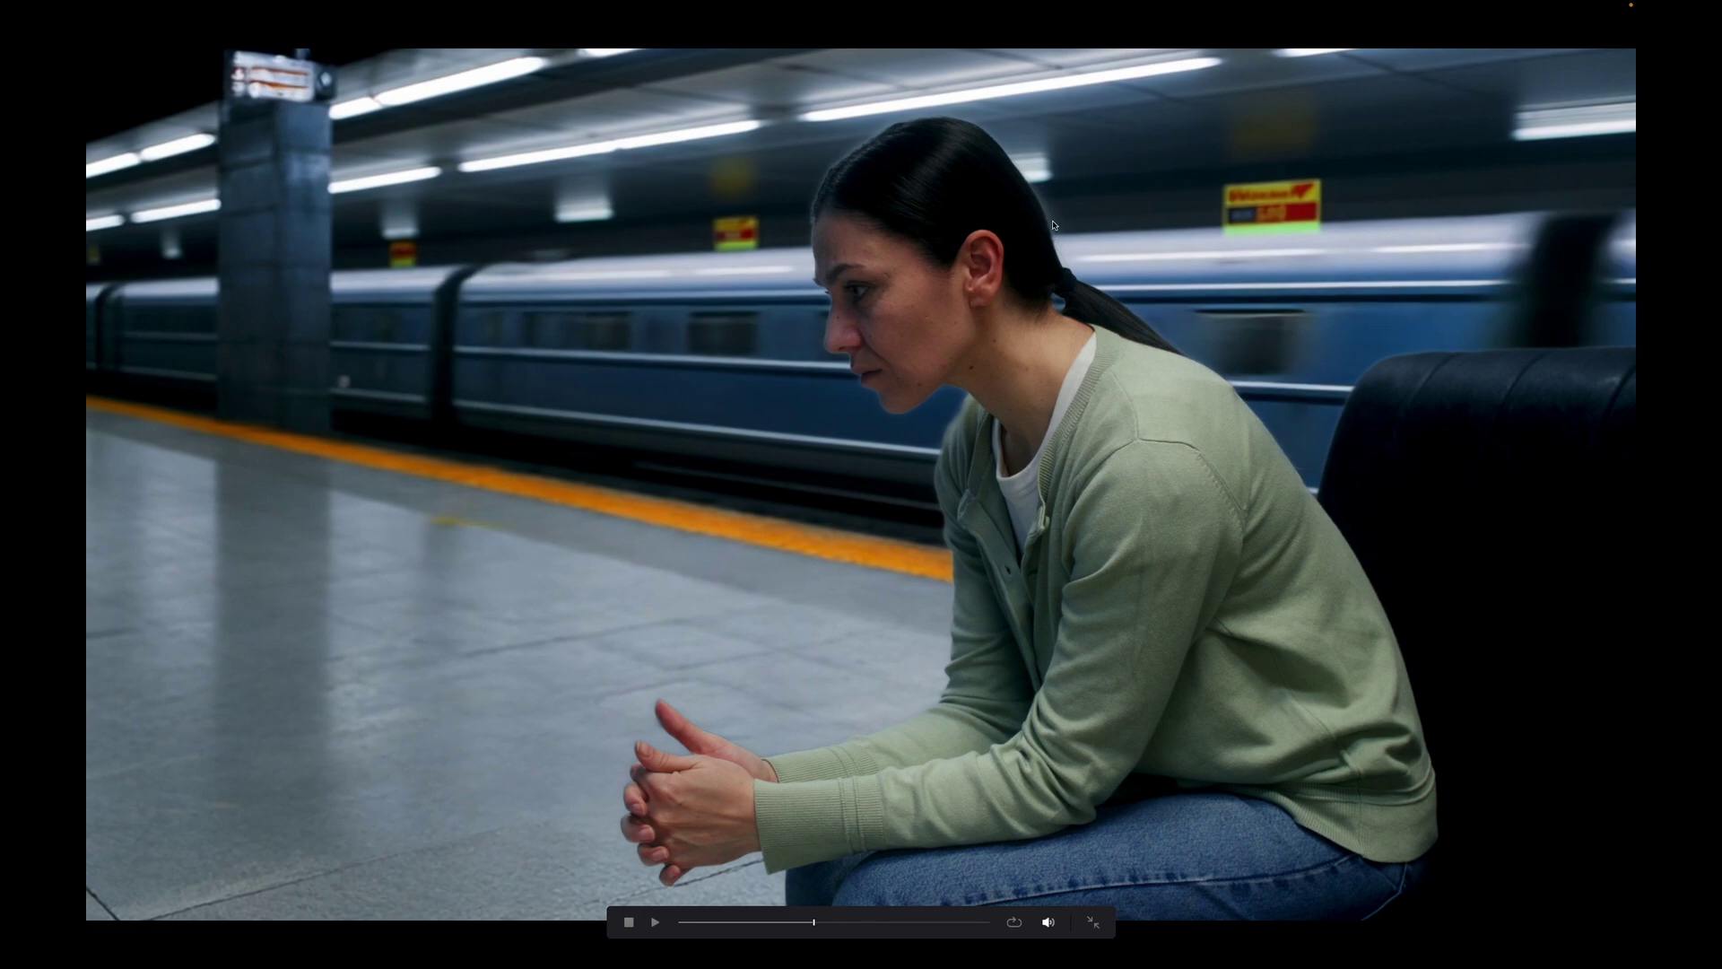
key(Escape)
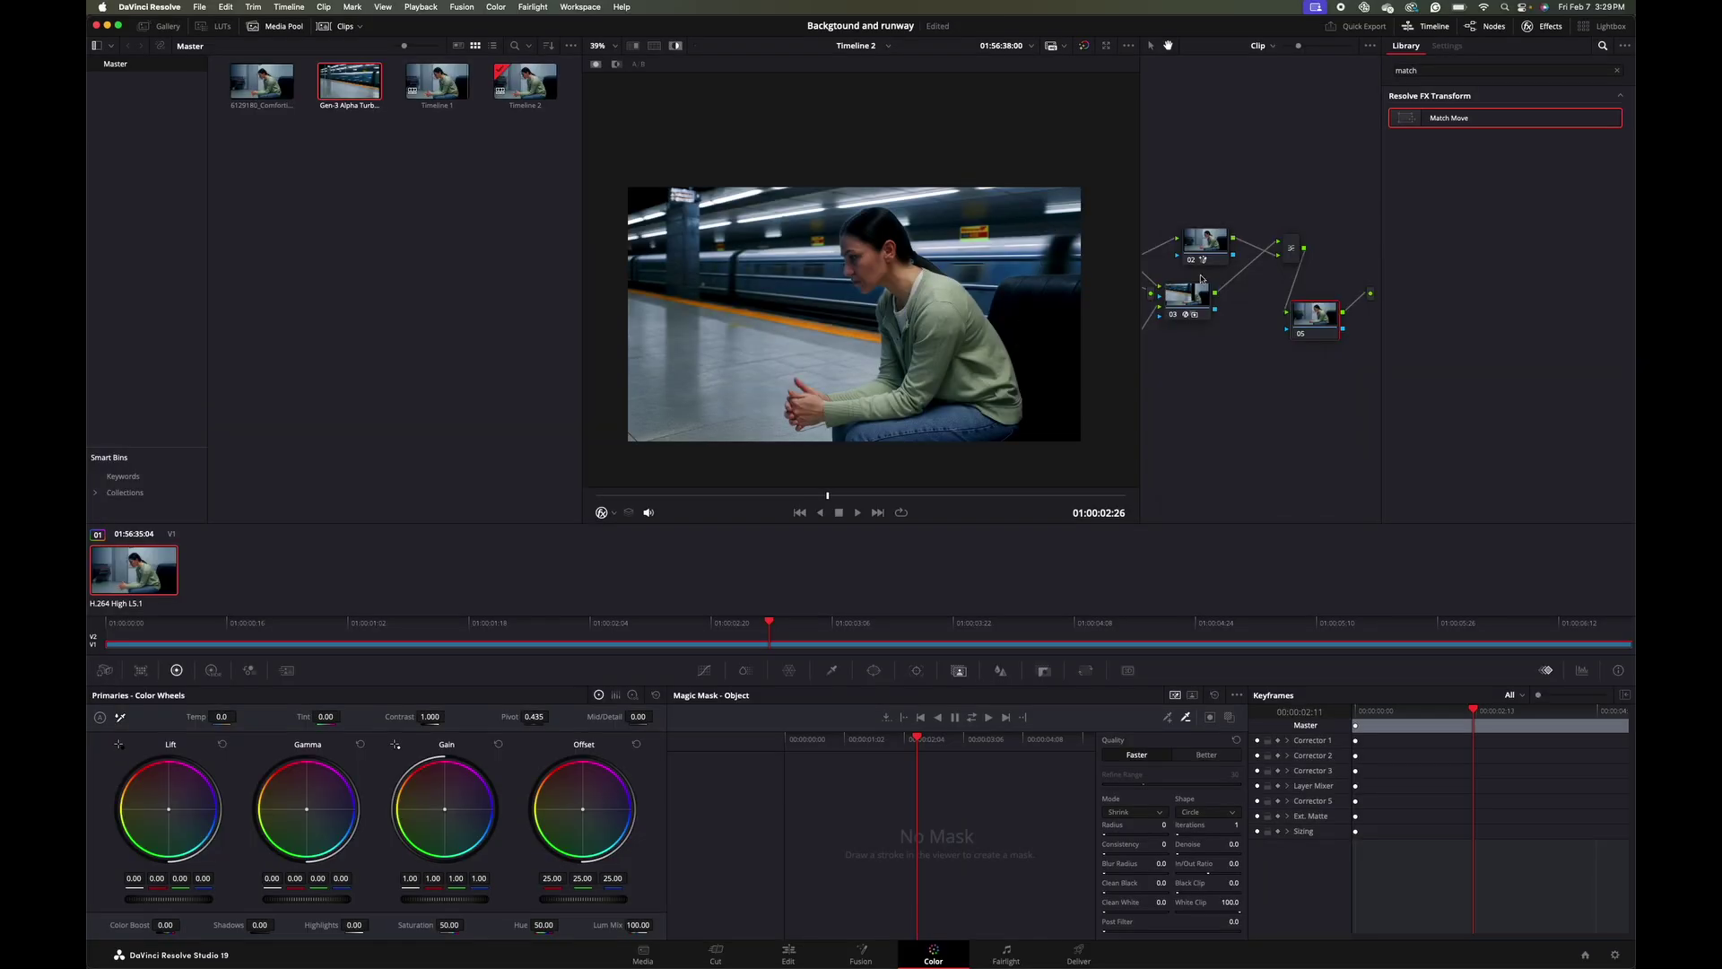
click(1207, 249)
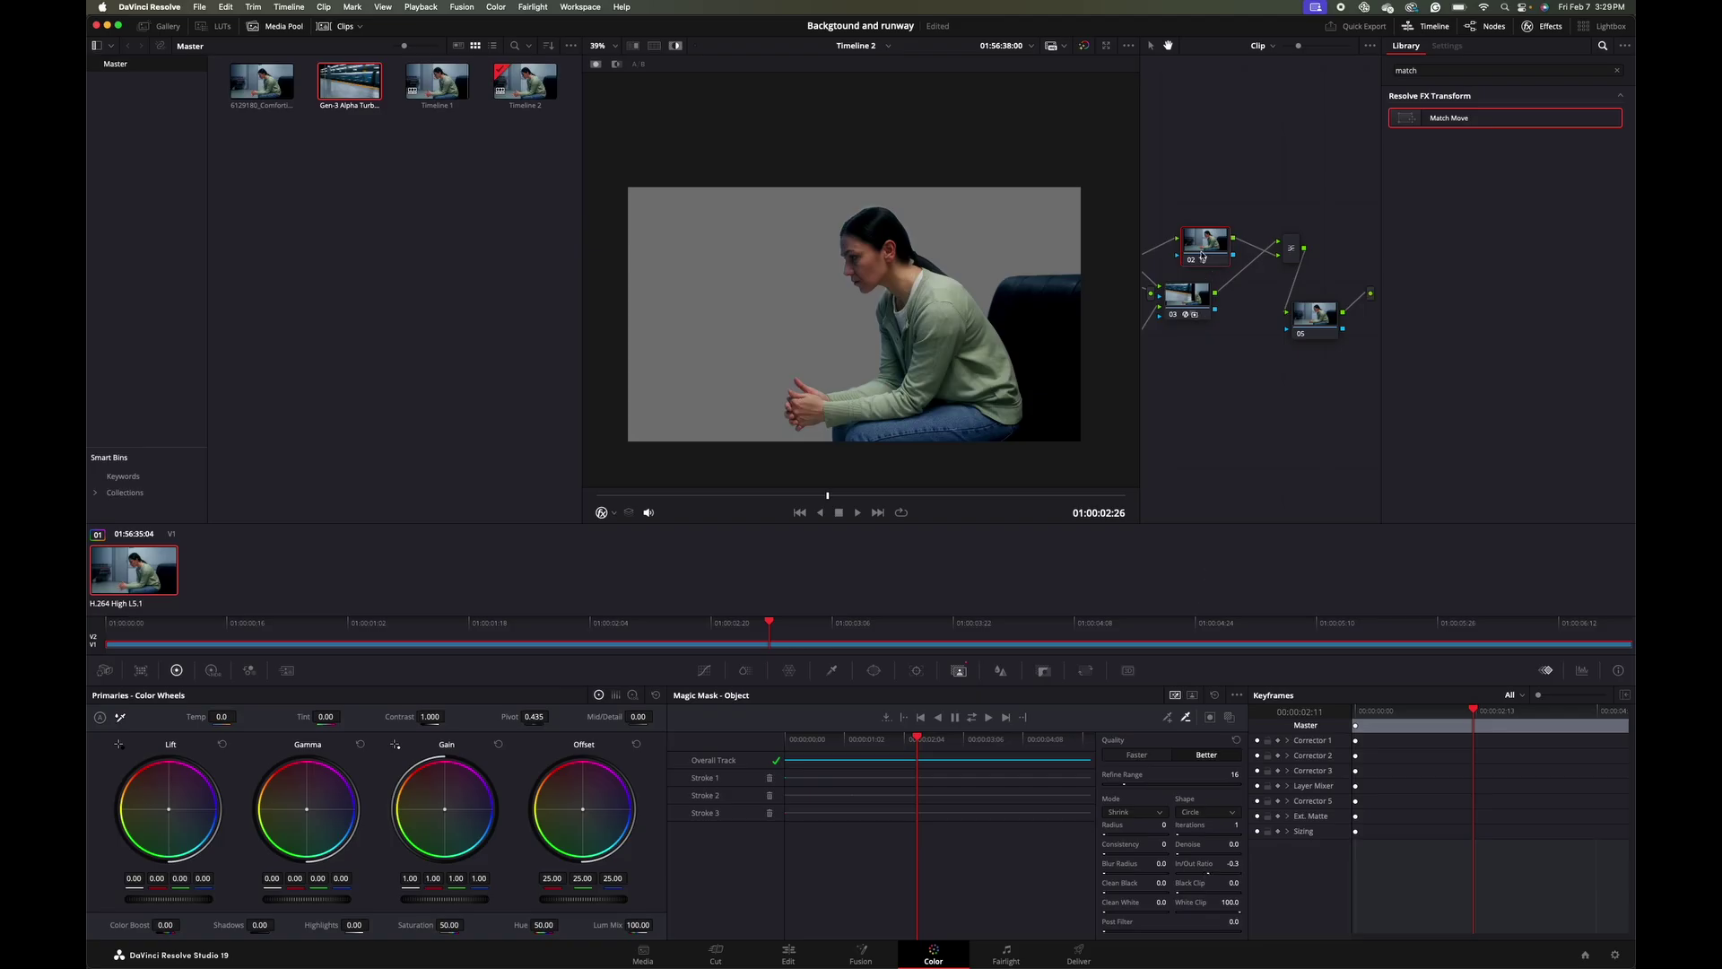
Turn off the mask highlight and view the subway platform composite full screen.
click(676, 49)
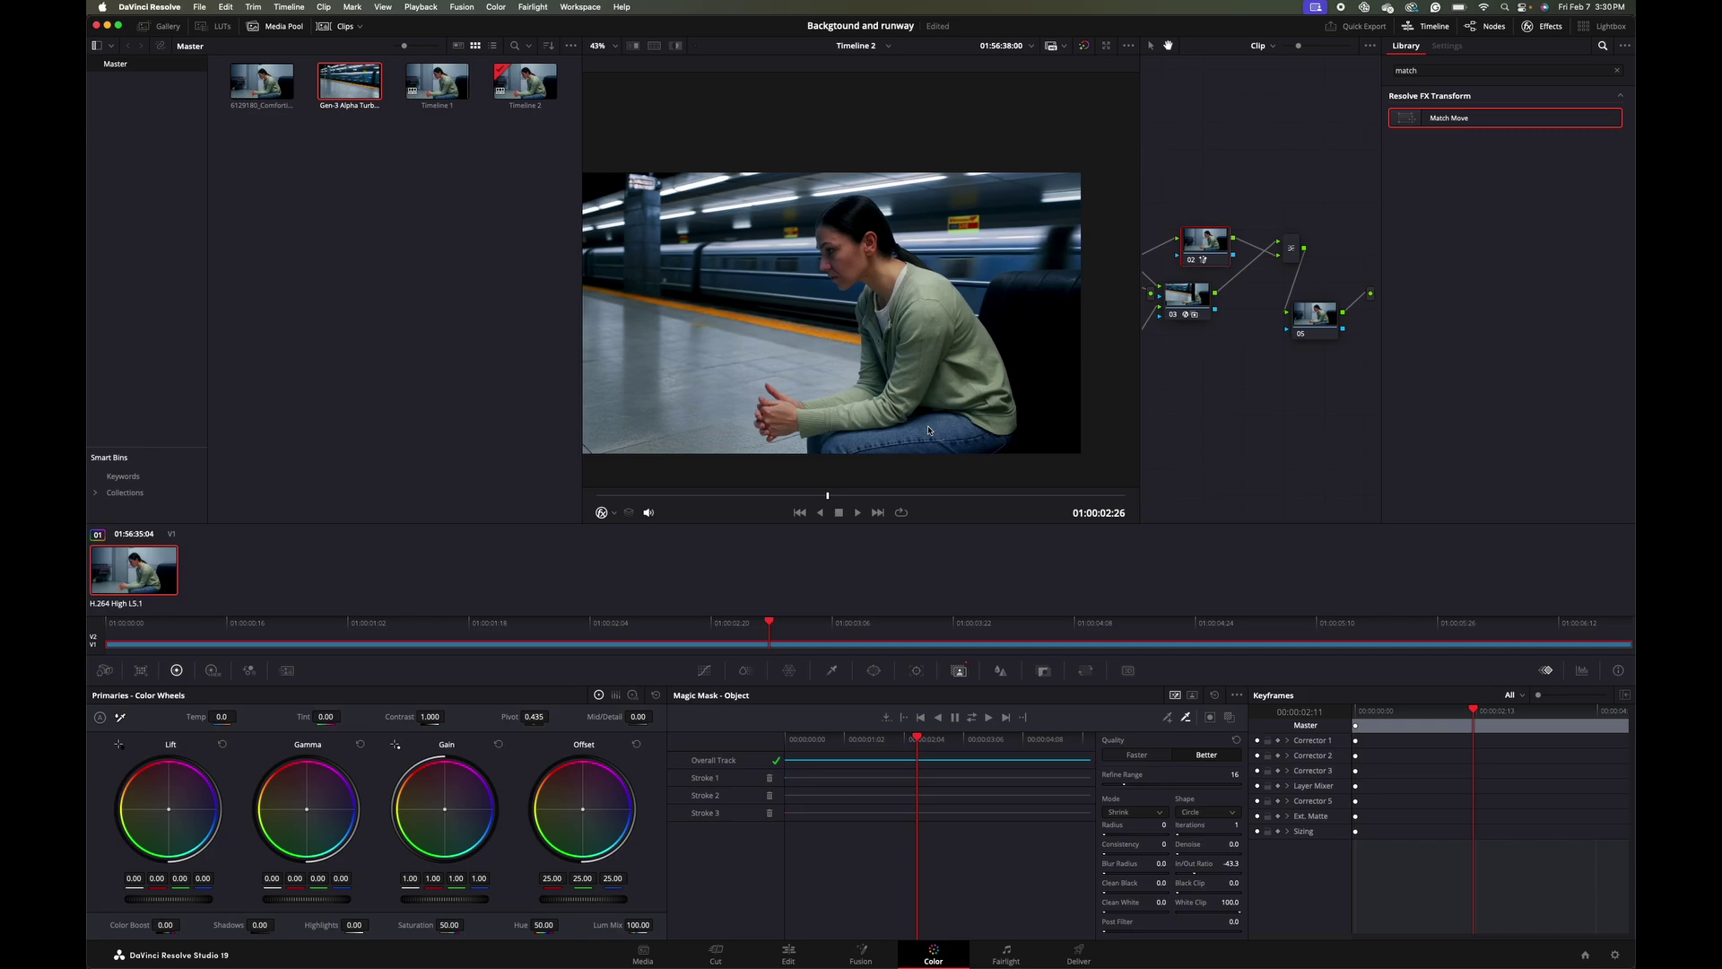
key(p)
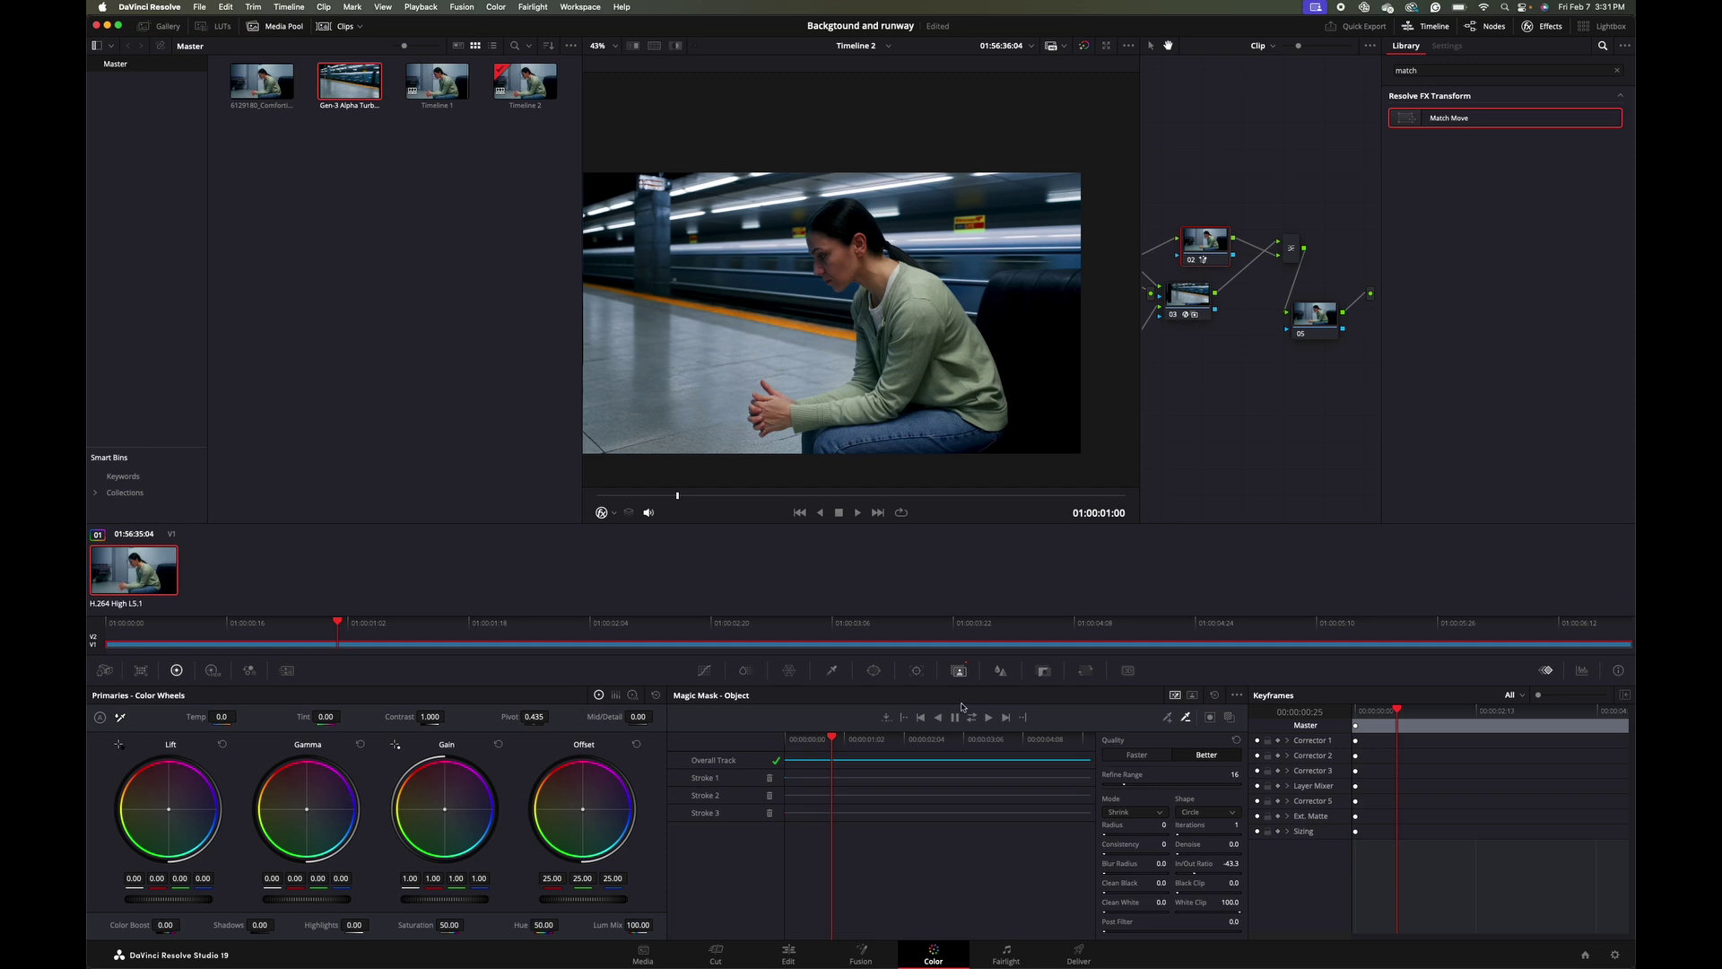
At a later frame, widen the placed layer's right edge using node 03's Match Move Positioning controls.
drag(832, 738, 1105, 729)
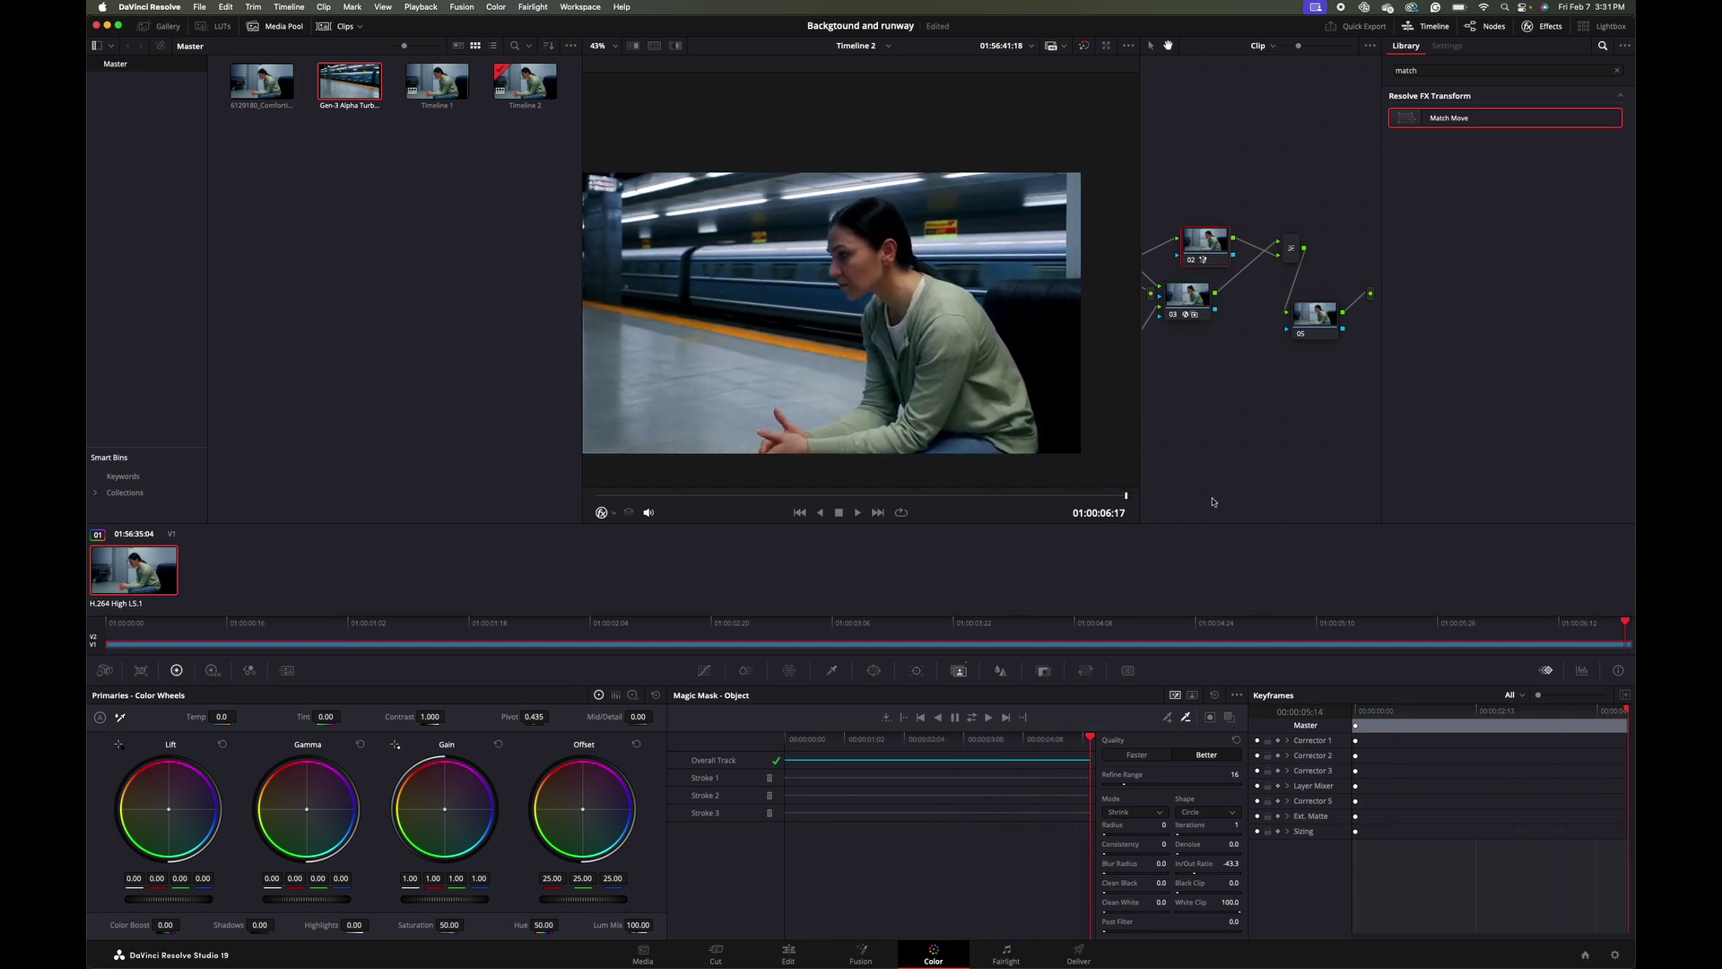
click(1188, 305)
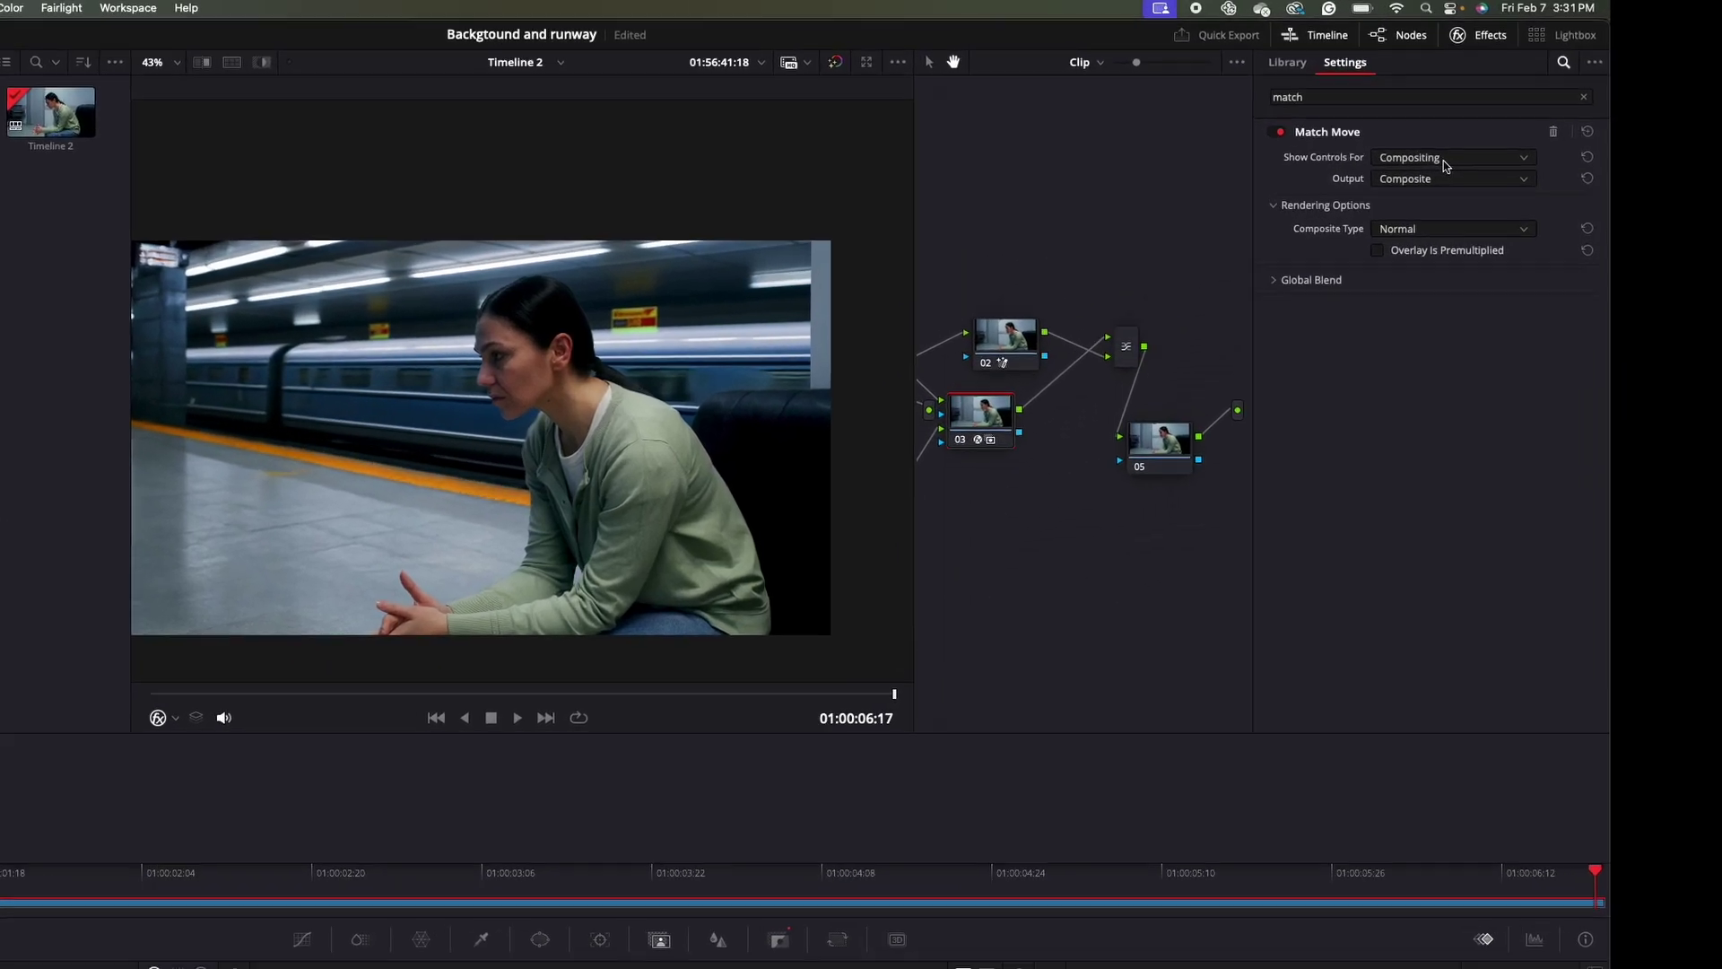
click(1522, 111)
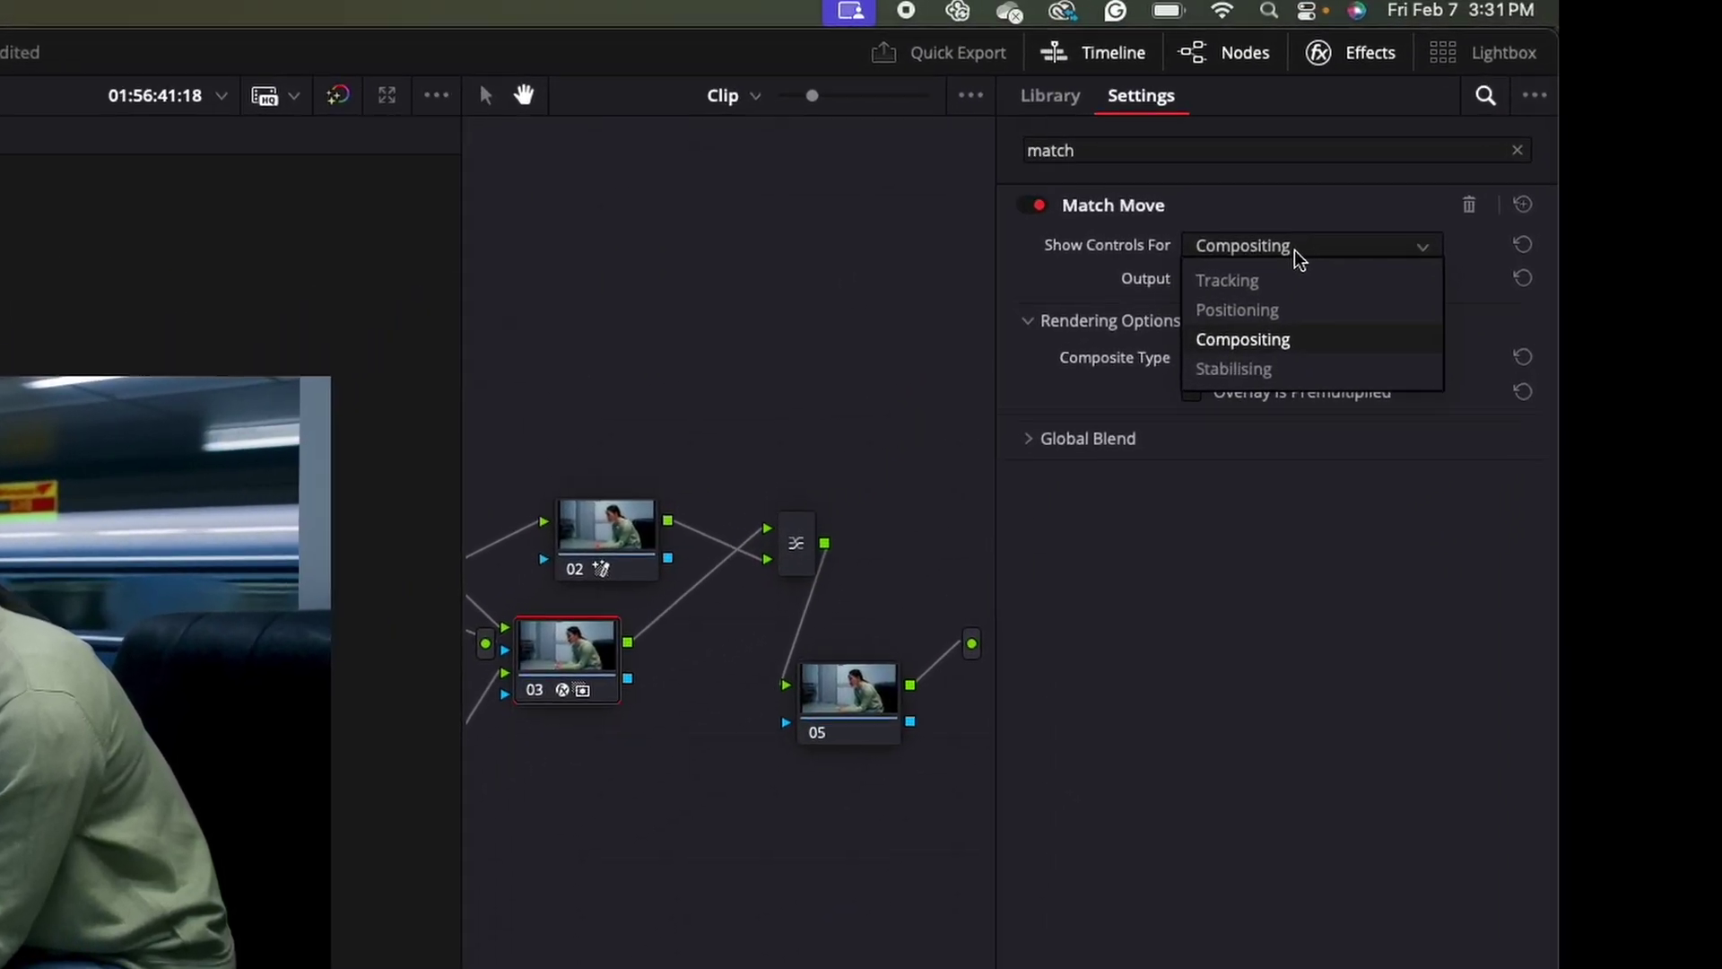
click(1269, 321)
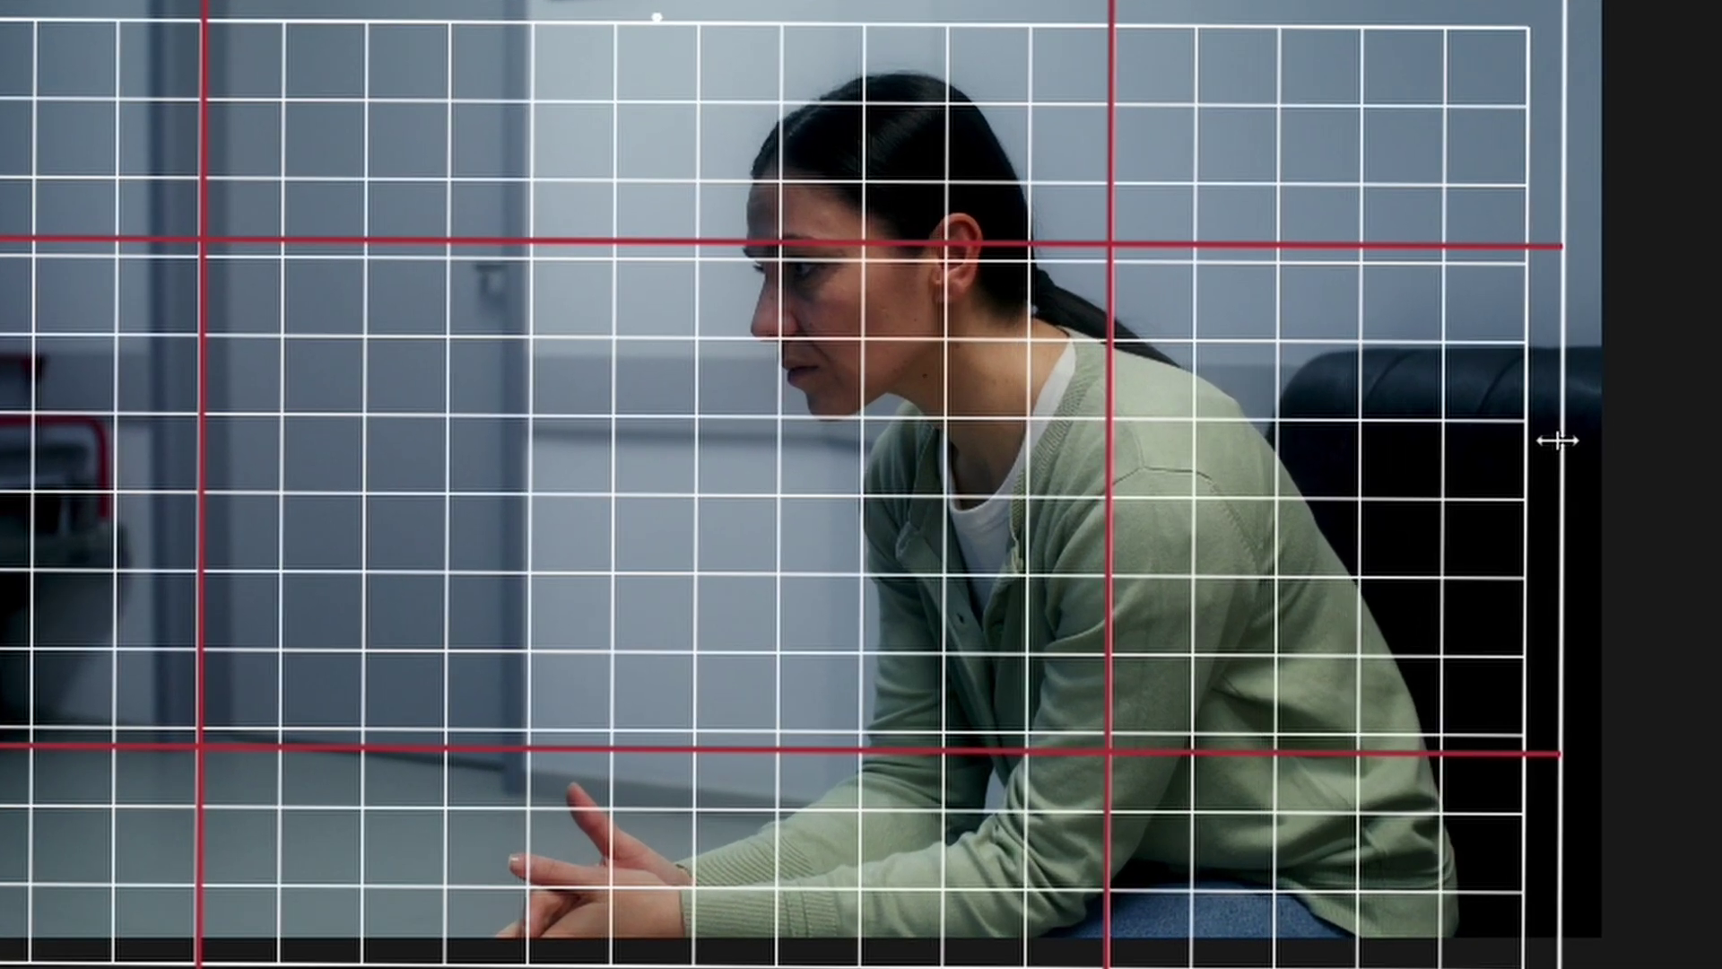
drag(1558, 439, 1639, 430)
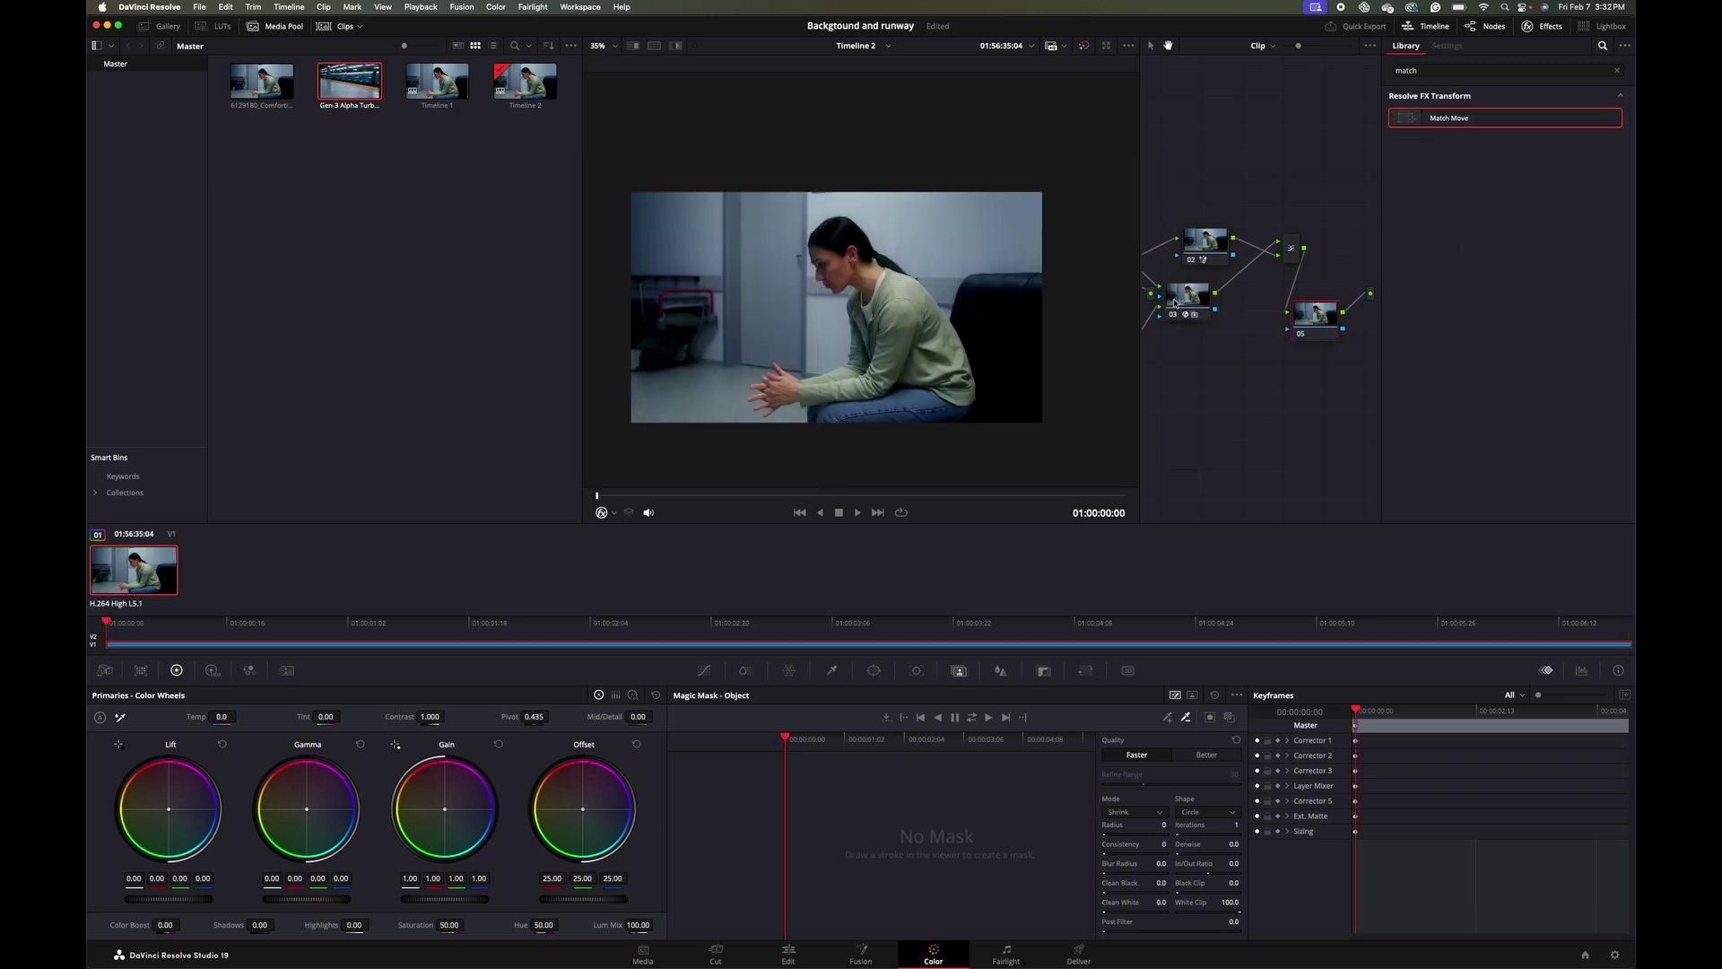
Return Match Move to Compositing controls so the woman shows over the subway platform.
click(1446, 116)
click(1497, 114)
click(1493, 158)
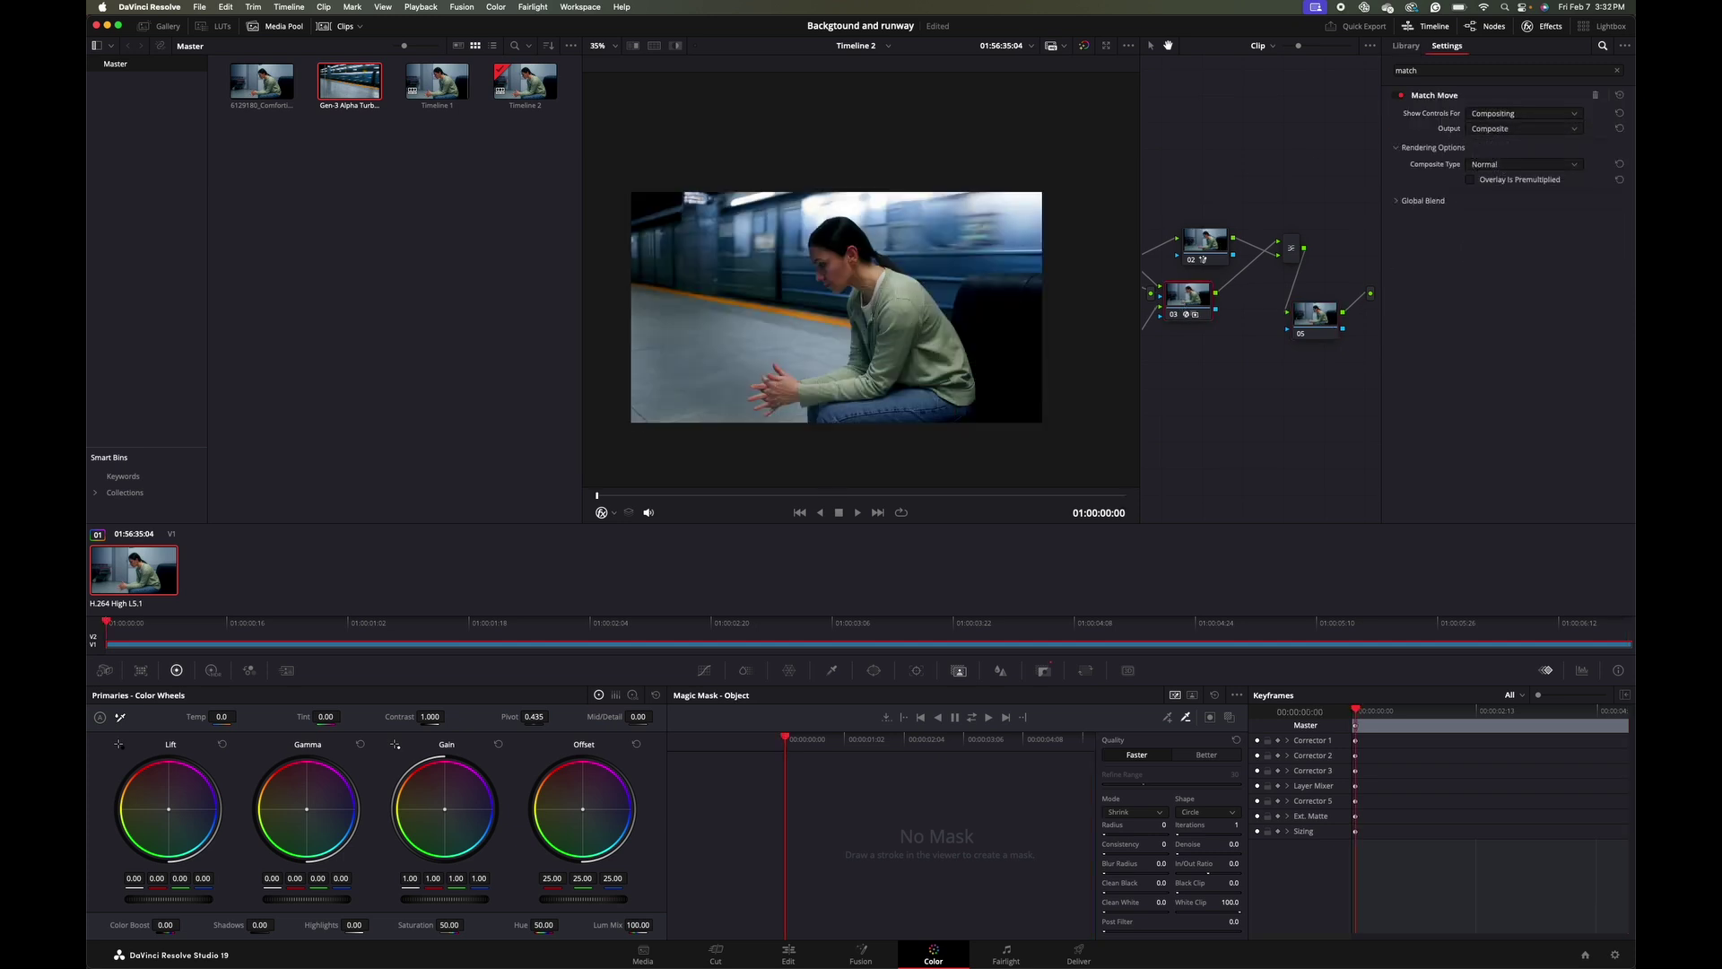